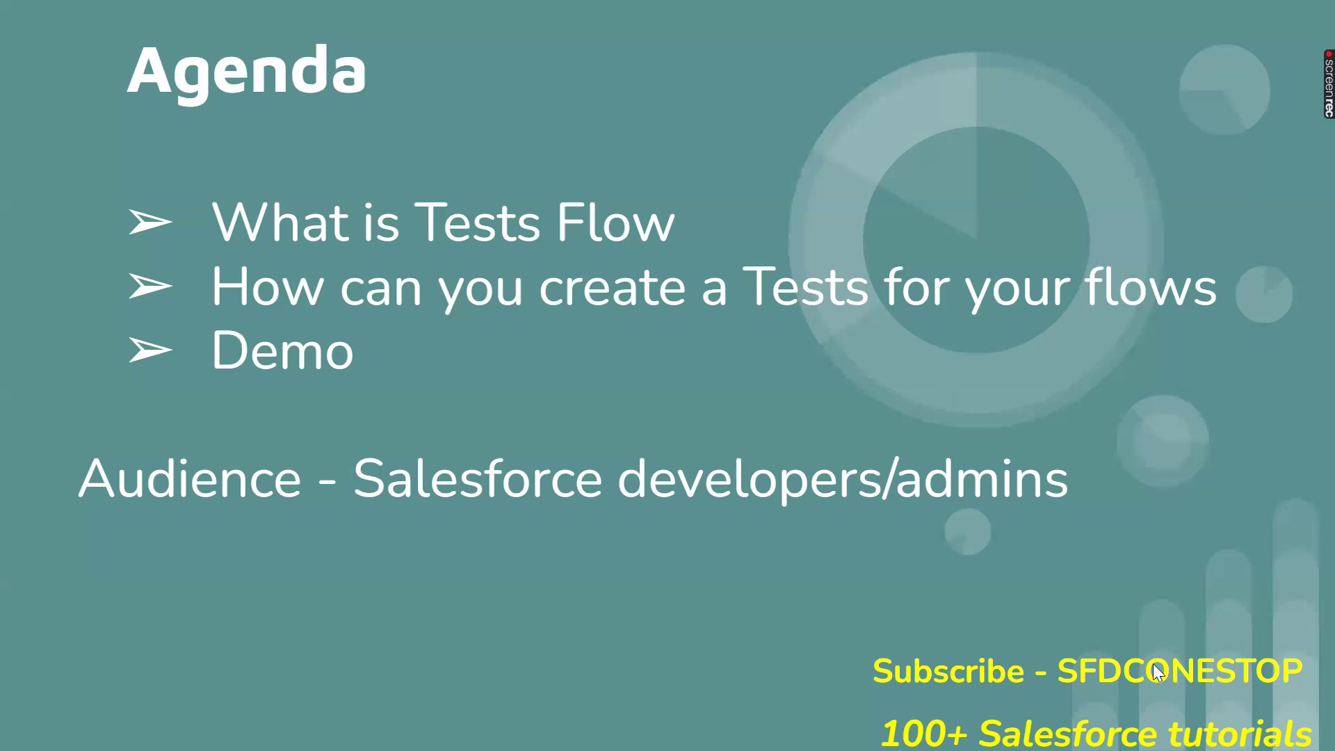
End the slideshow and switch to the Record Trigger Flow-Case flow in Firefox, closing its Configure Start dialog
click(1127, 567)
key(Escape)
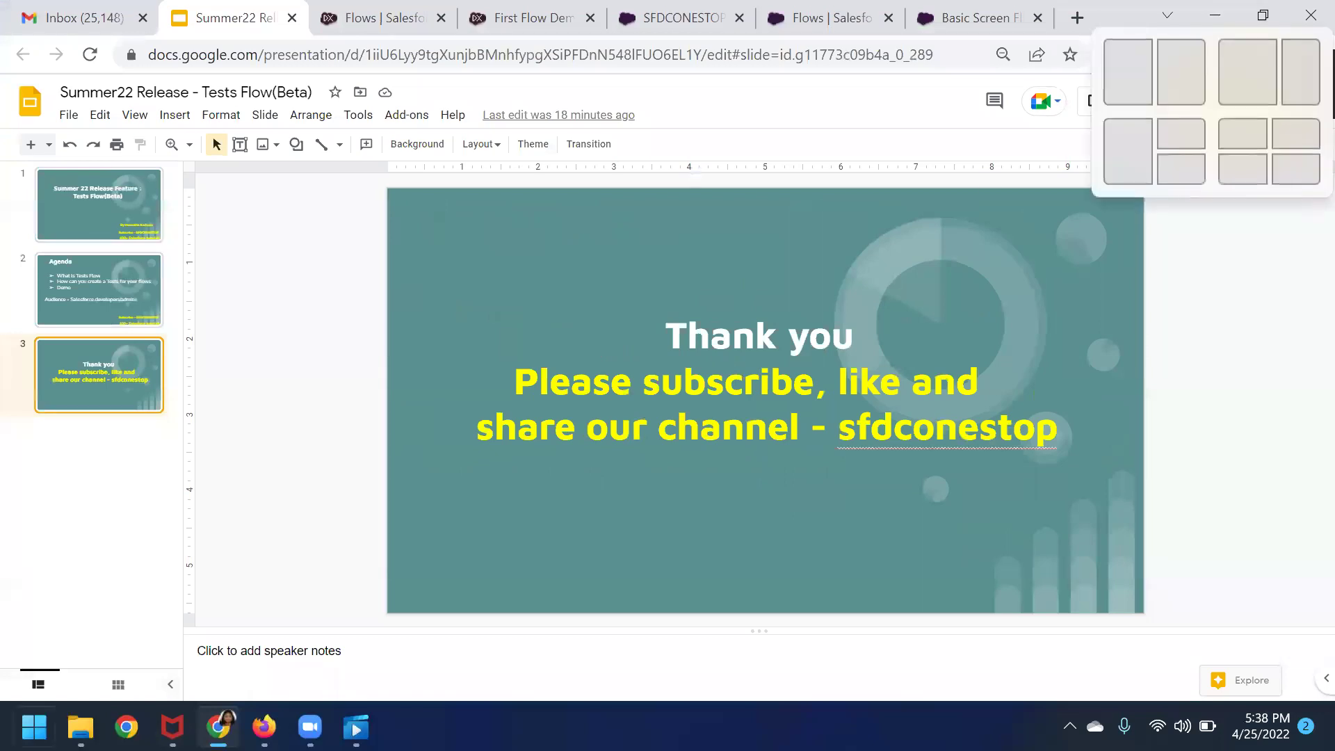
click(264, 727)
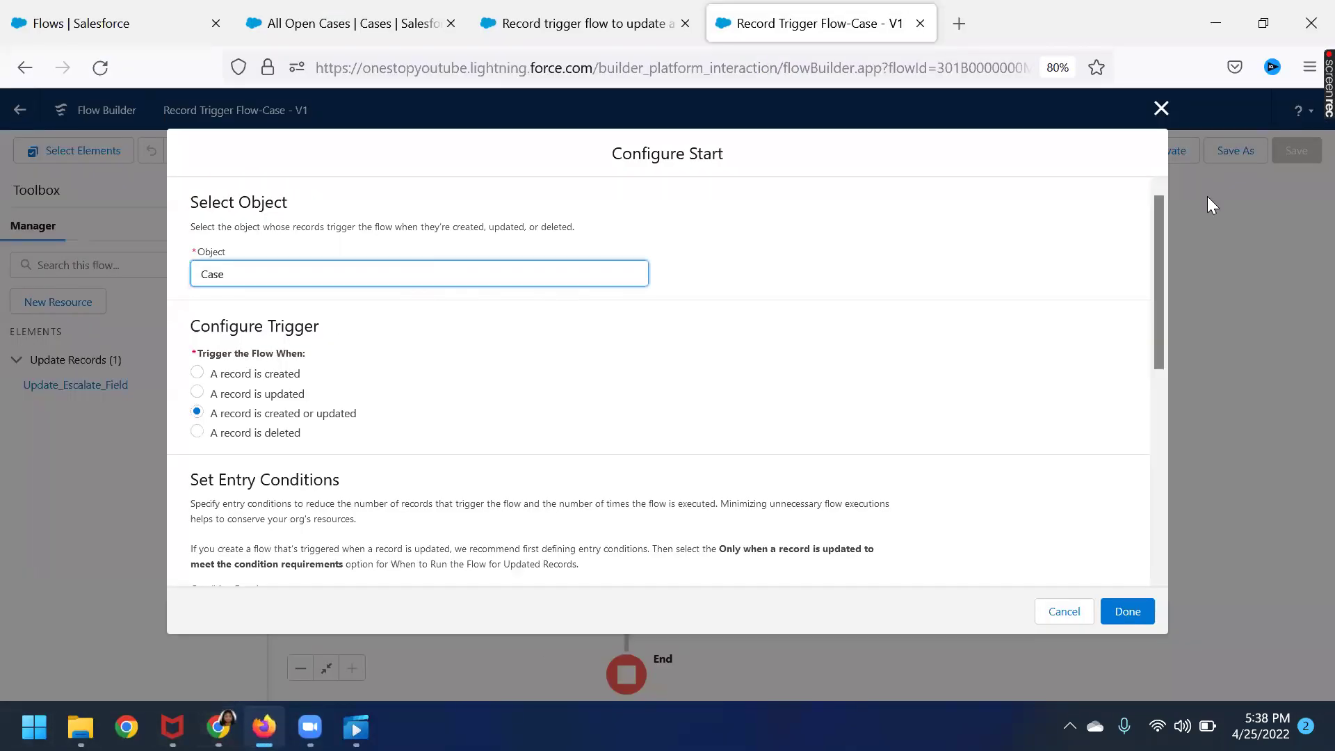
click(1161, 108)
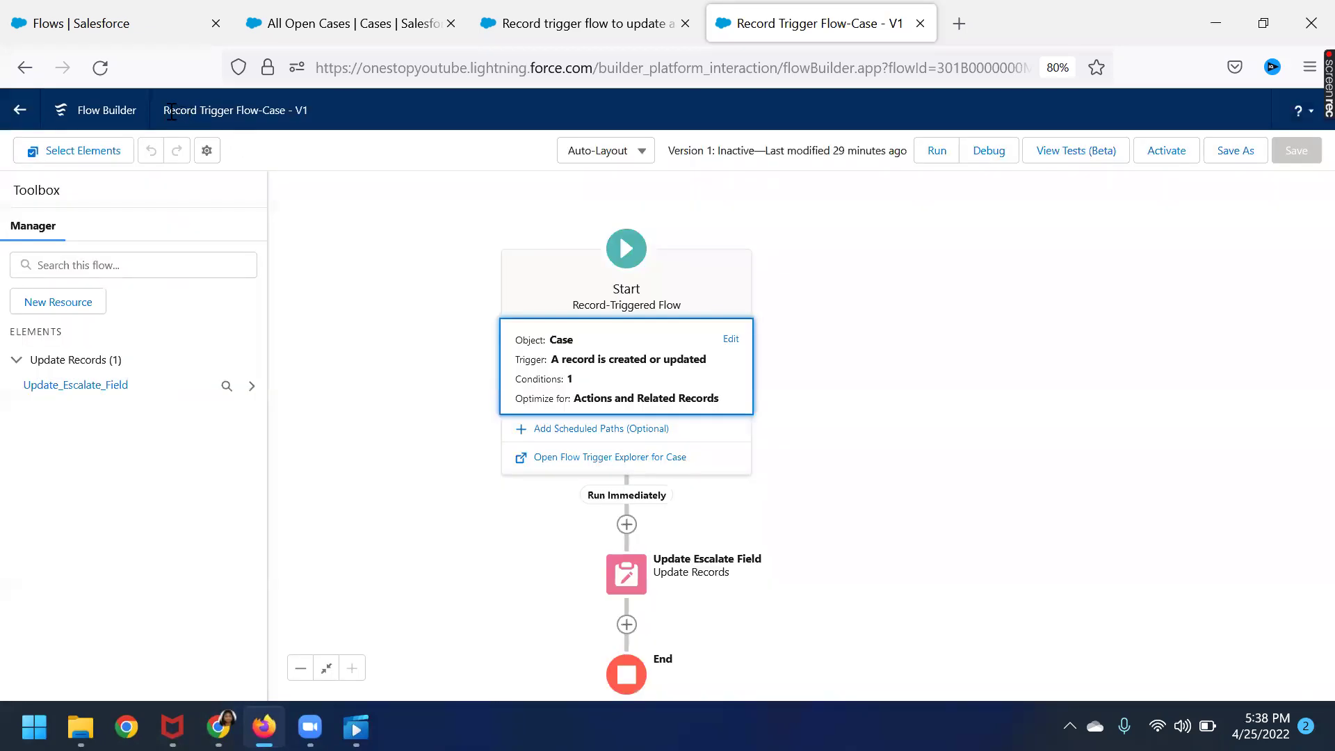
drag(169, 110, 340, 169)
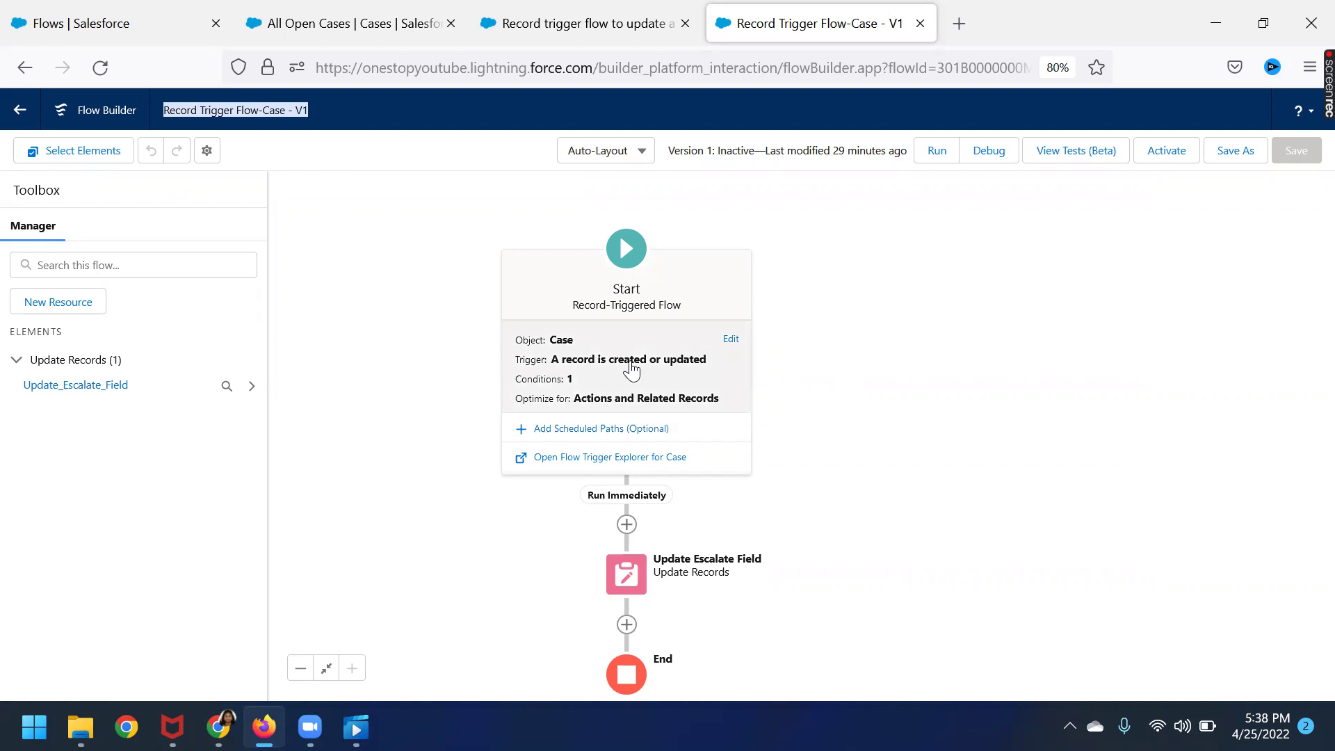
Review the flow's start configuration, covering the object, trigger, entry conditions, update run option and optimization setting
click(731, 344)
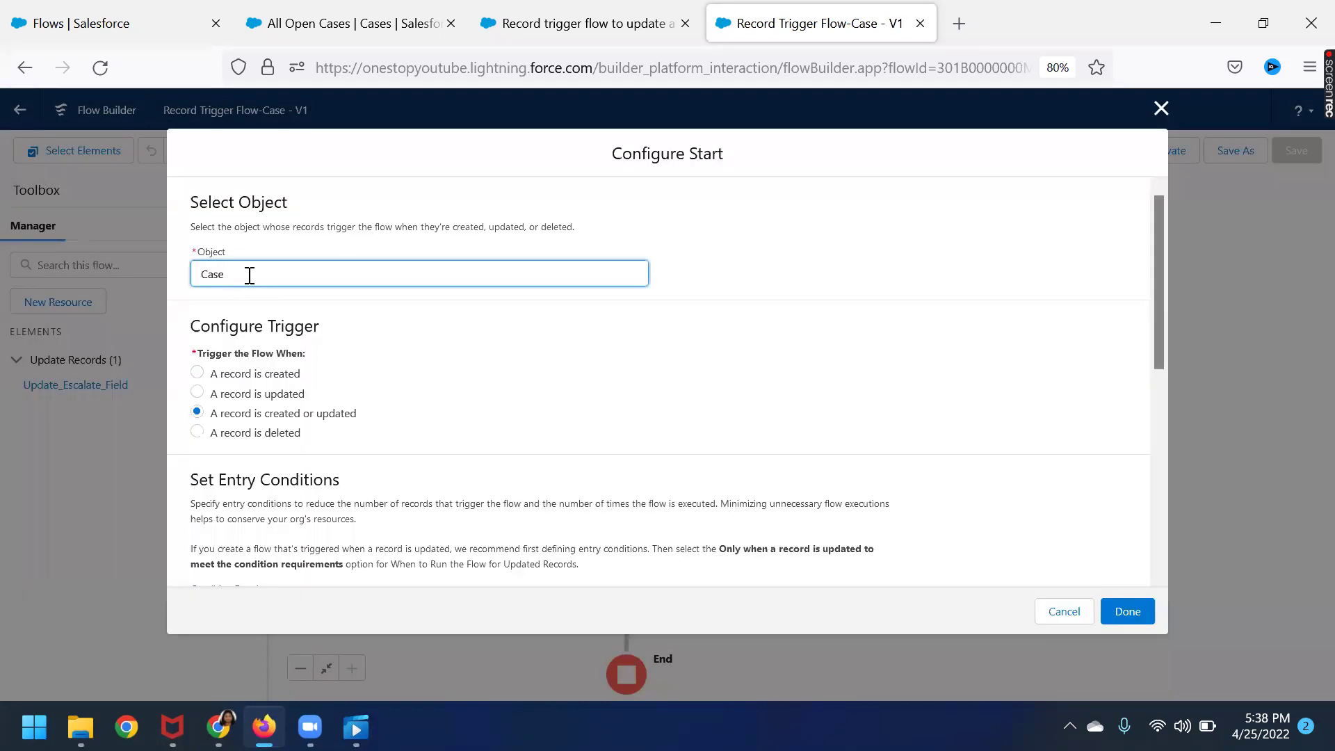
drag(251, 275, 194, 277)
click(852, 331)
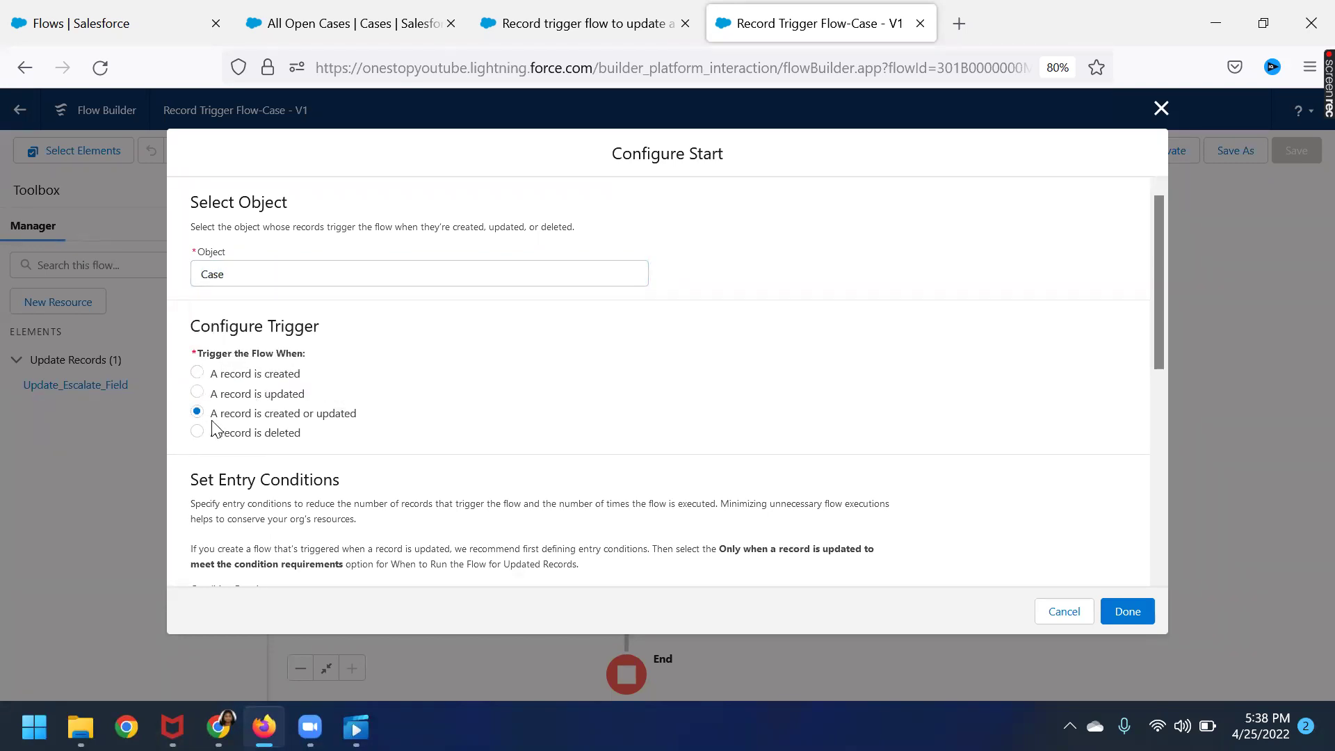
drag(209, 415, 374, 420)
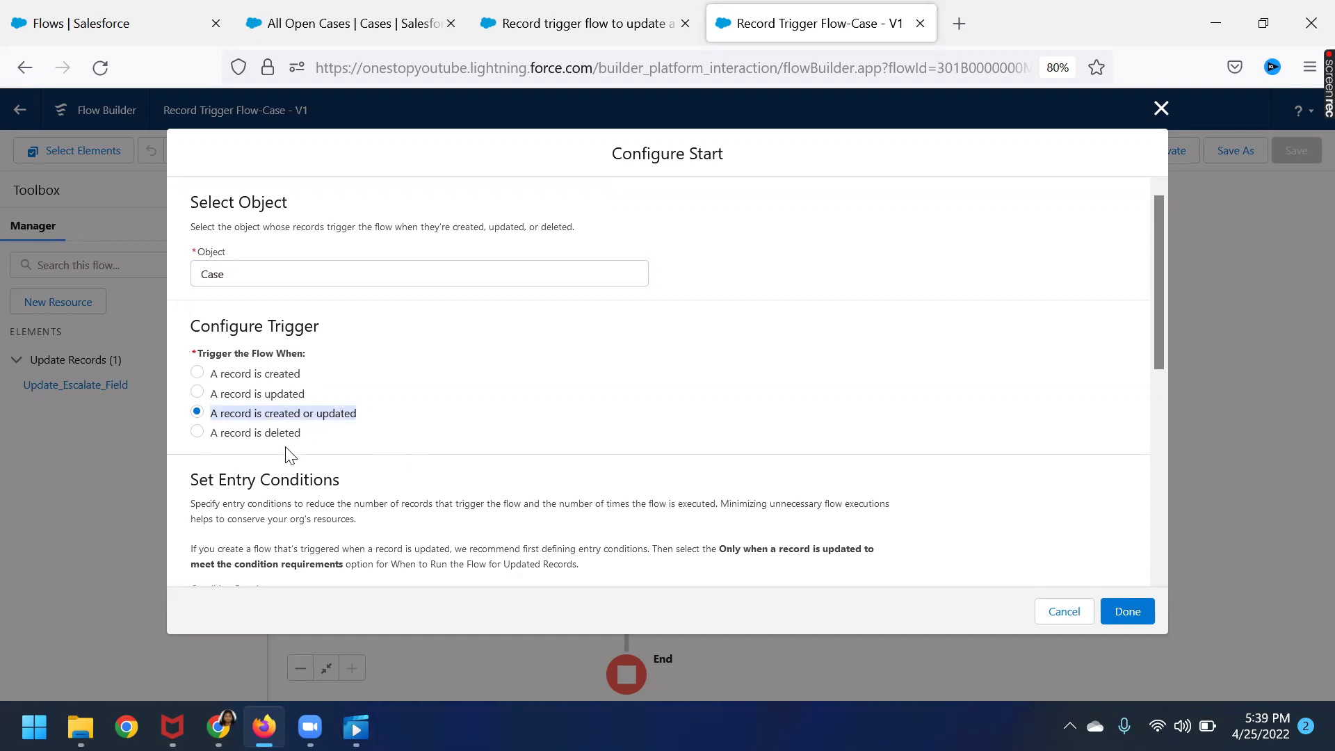
scroll(290, 455, down, 2)
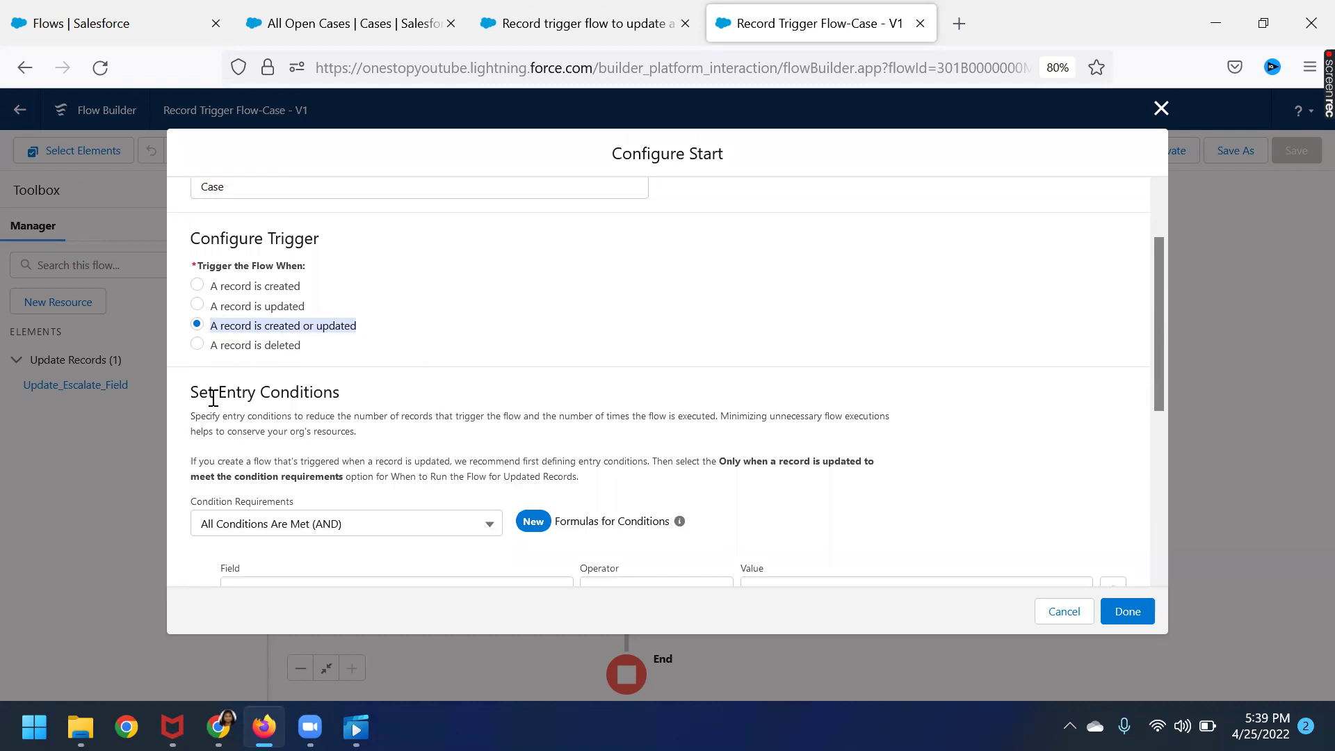
drag(214, 398, 346, 416)
scroll(296, 455, down, 2)
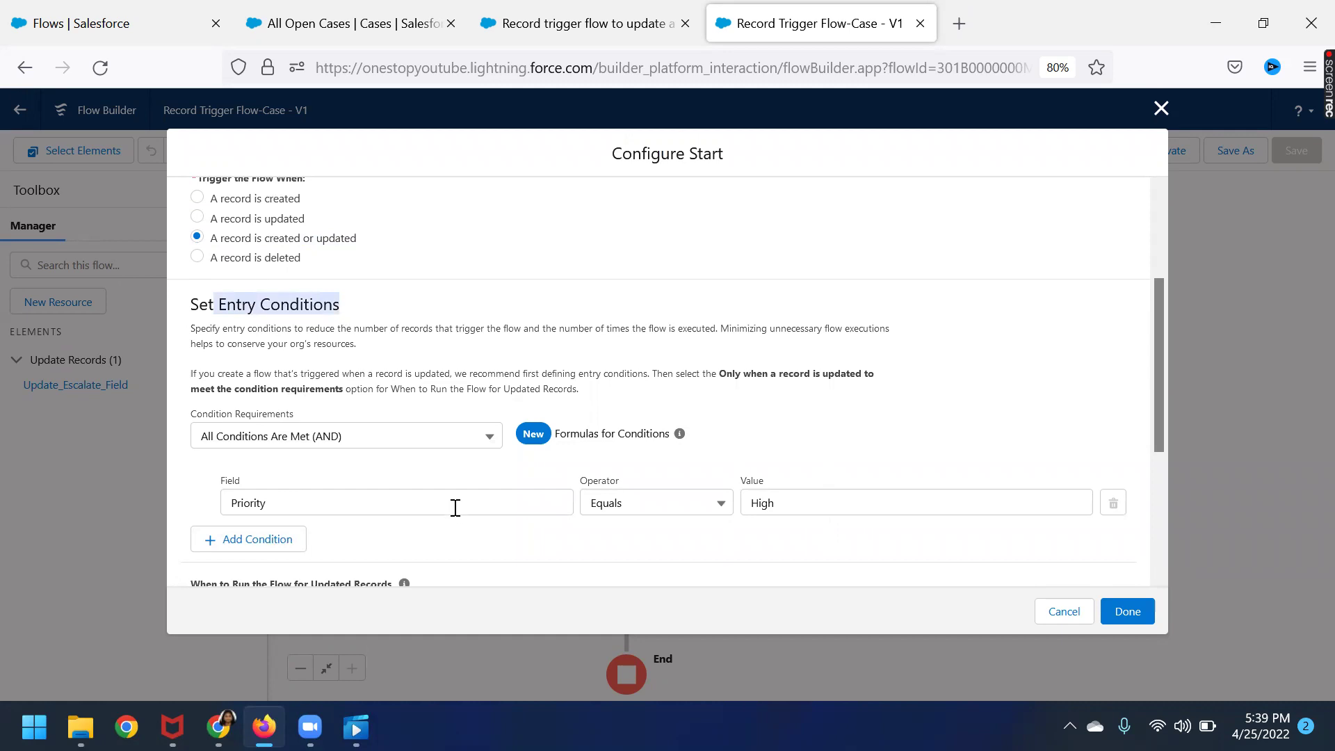
scroll(776, 507, down, 3)
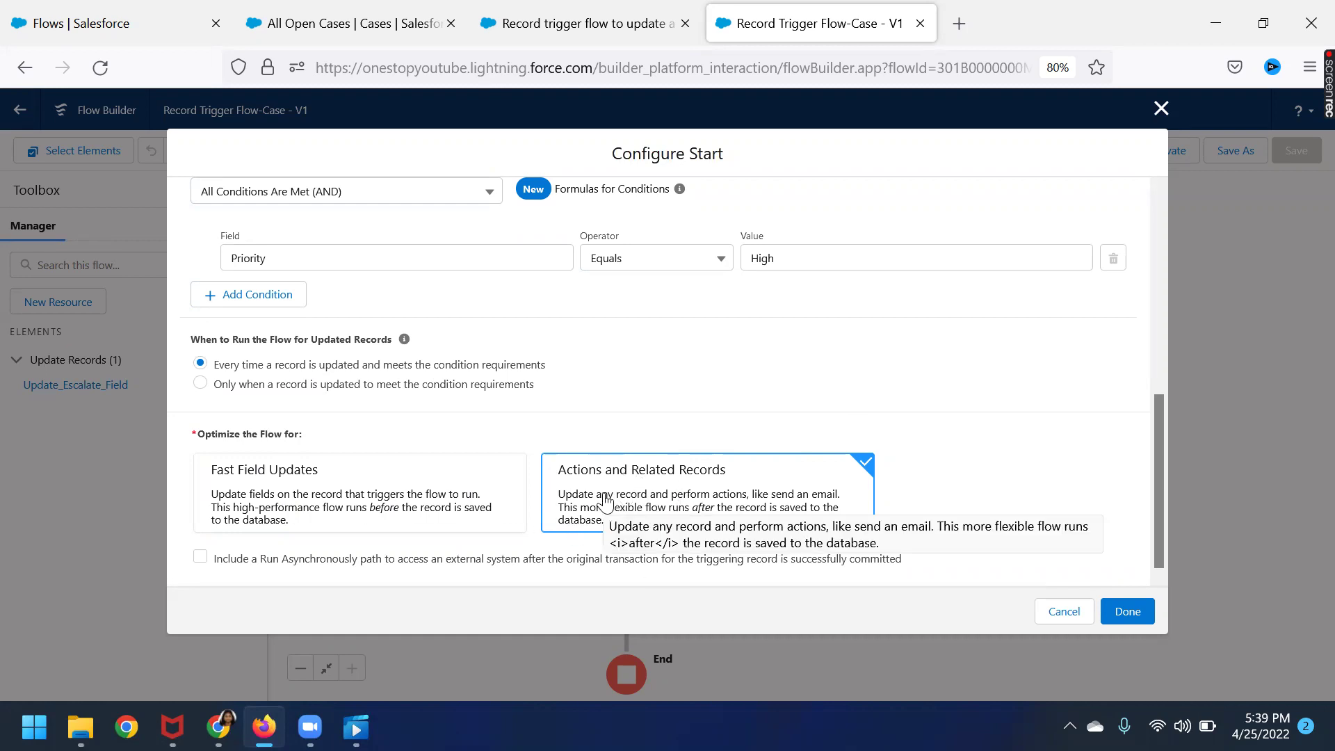
click(1127, 611)
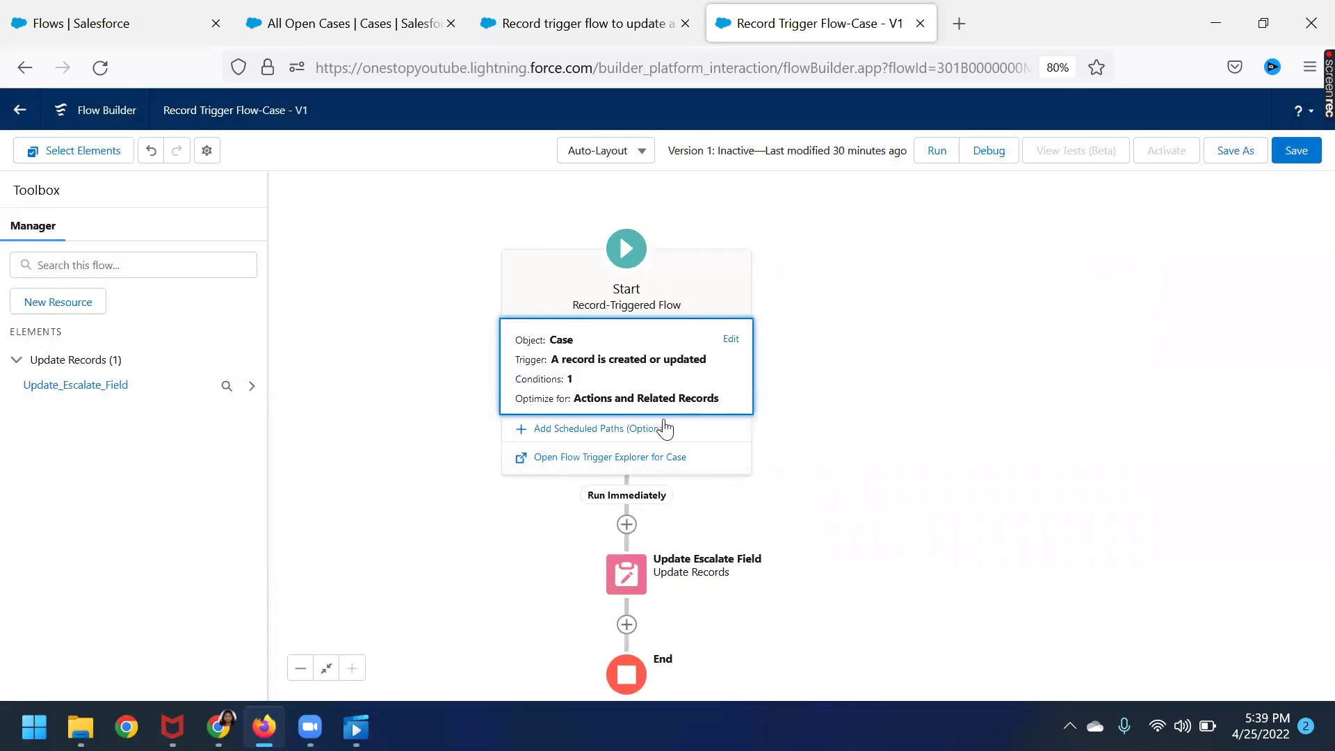
Examine how the Update Escalate Field element finds the case record and which field value it sets
click(631, 580)
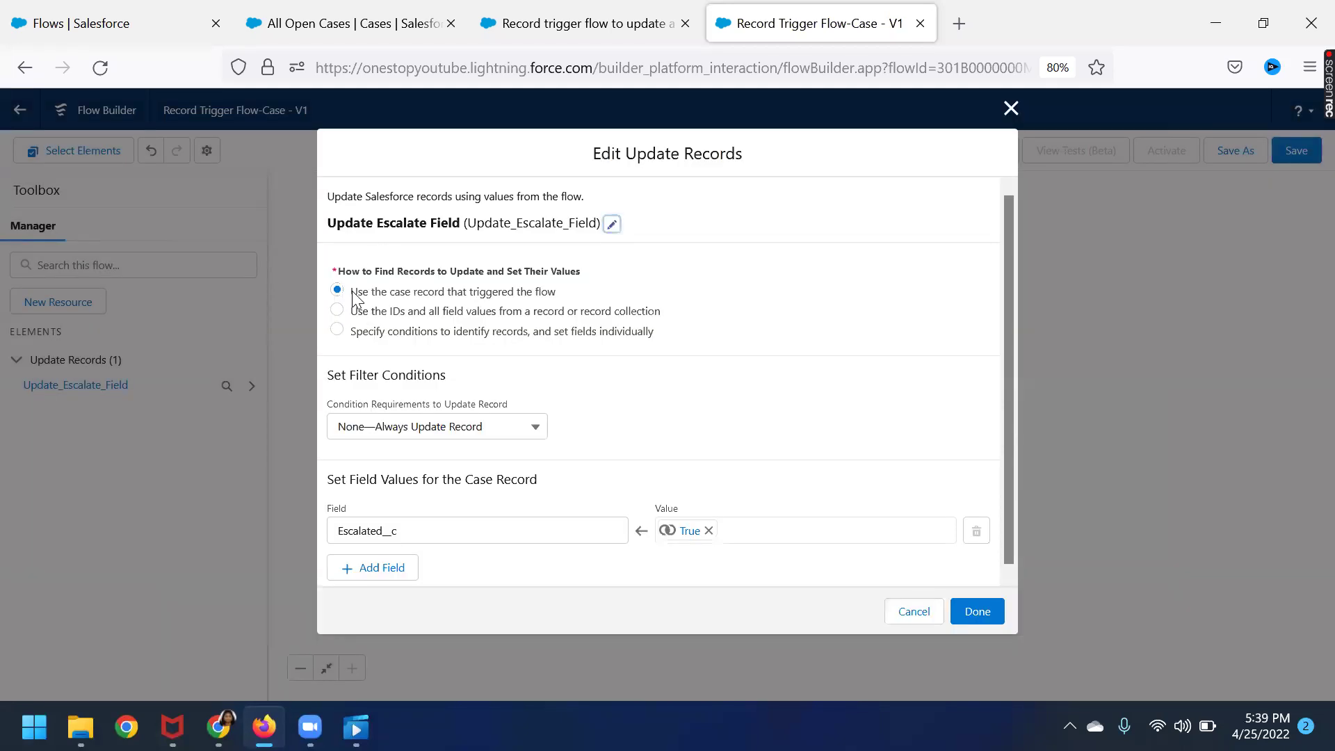
drag(352, 292, 623, 297)
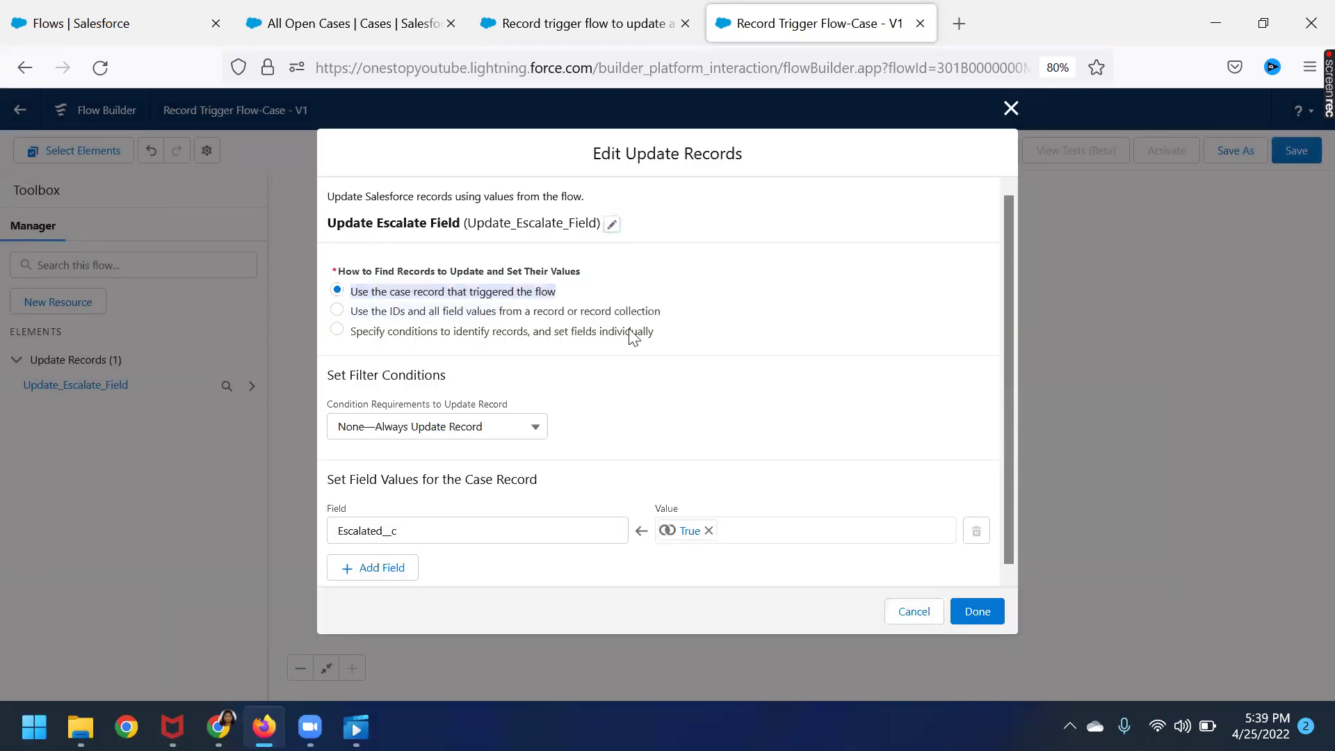
drag(408, 528, 335, 531)
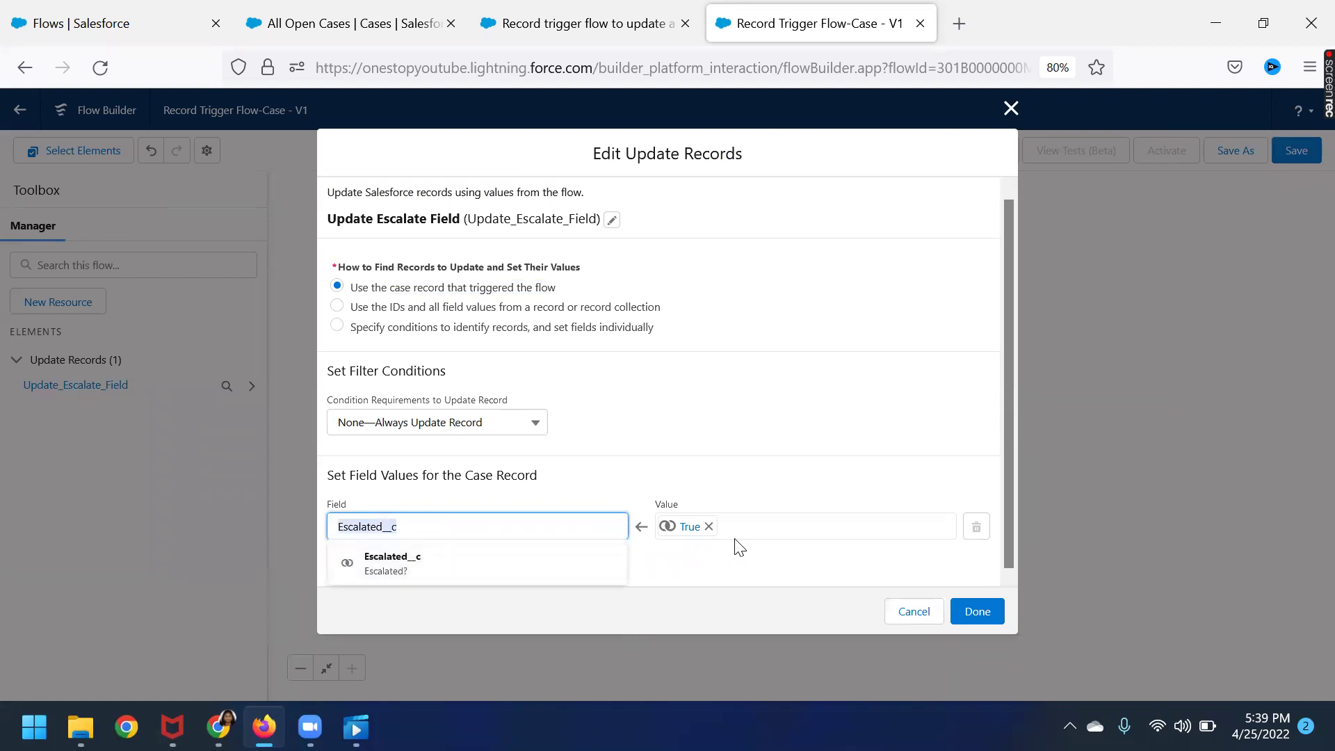
click(1010, 117)
click(1008, 117)
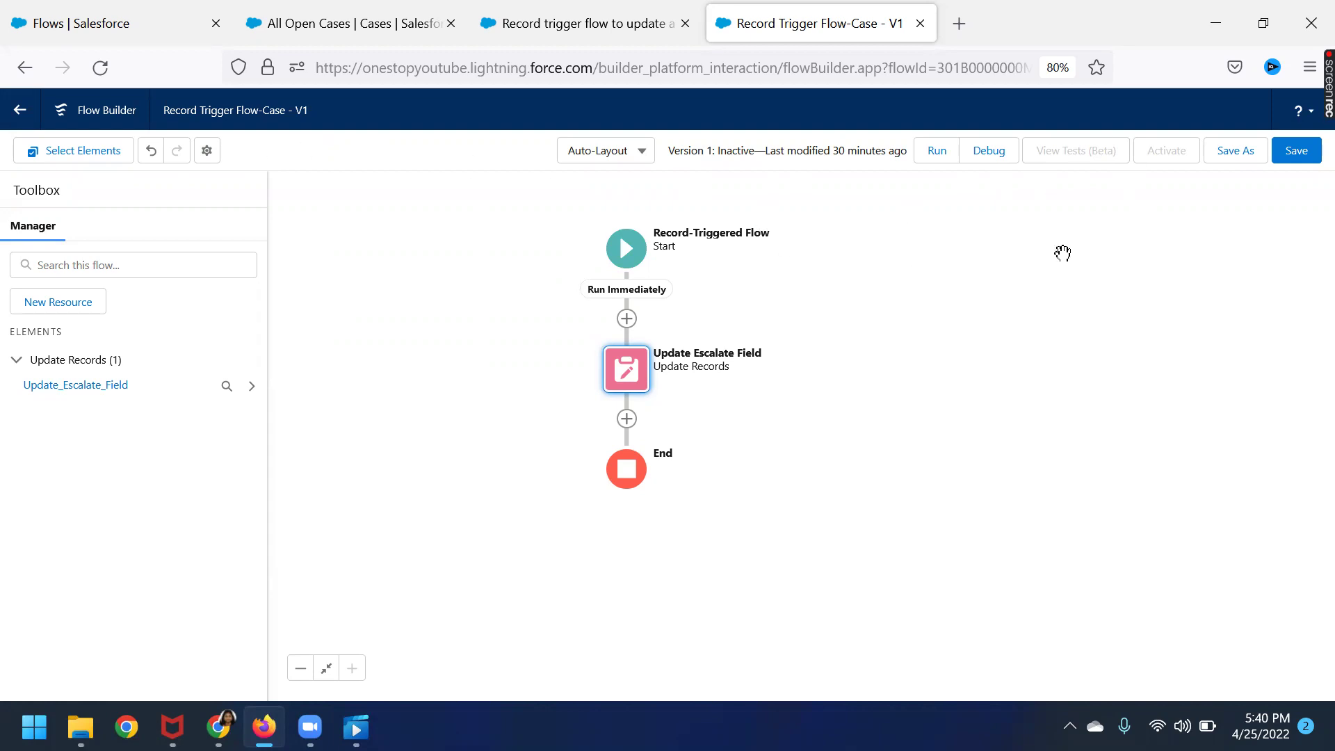
Save the flow and open its list of tests
click(1291, 160)
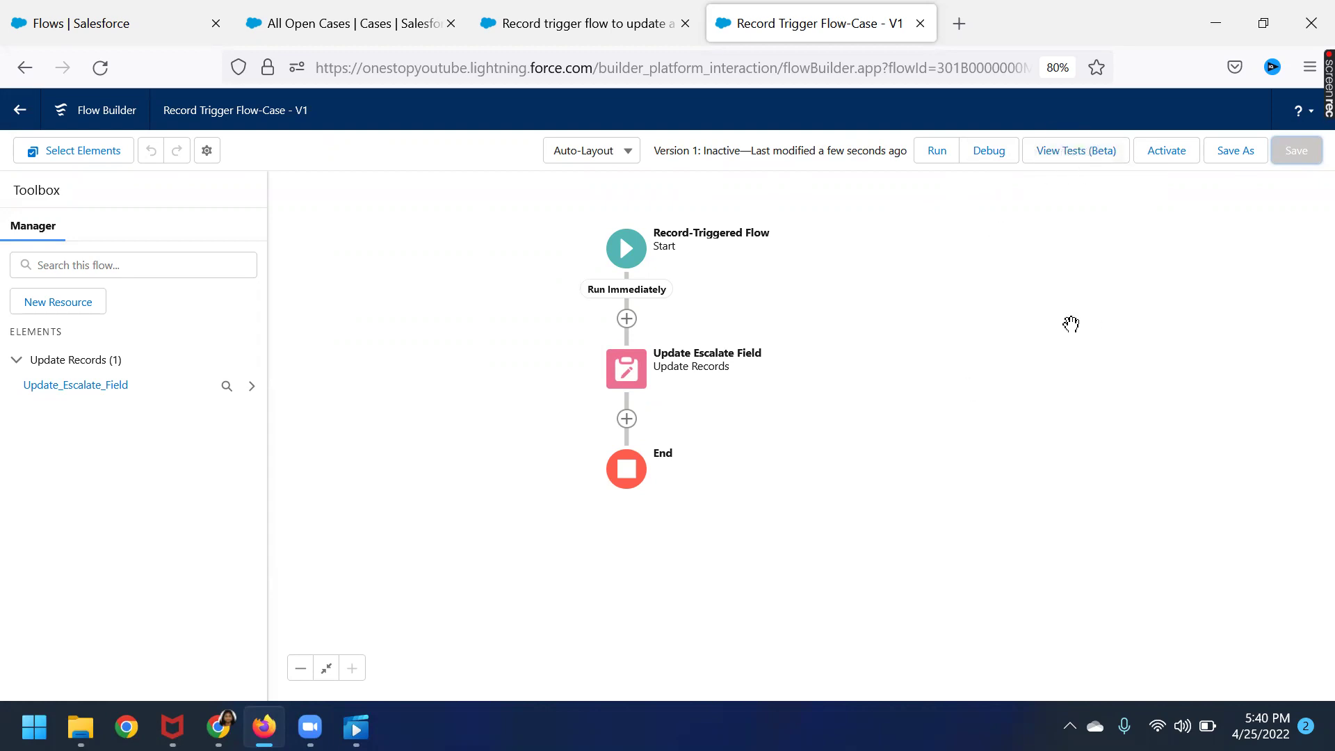
click(1069, 158)
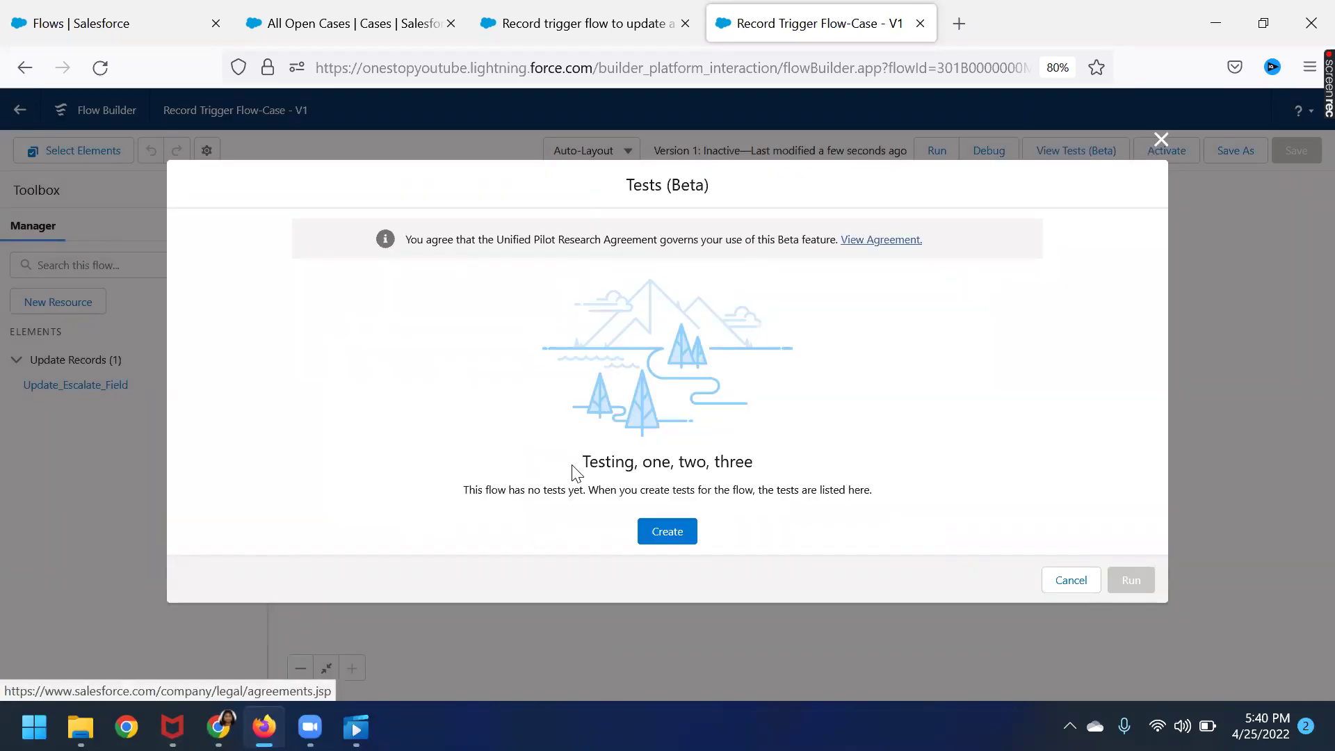
drag(487, 490, 588, 490)
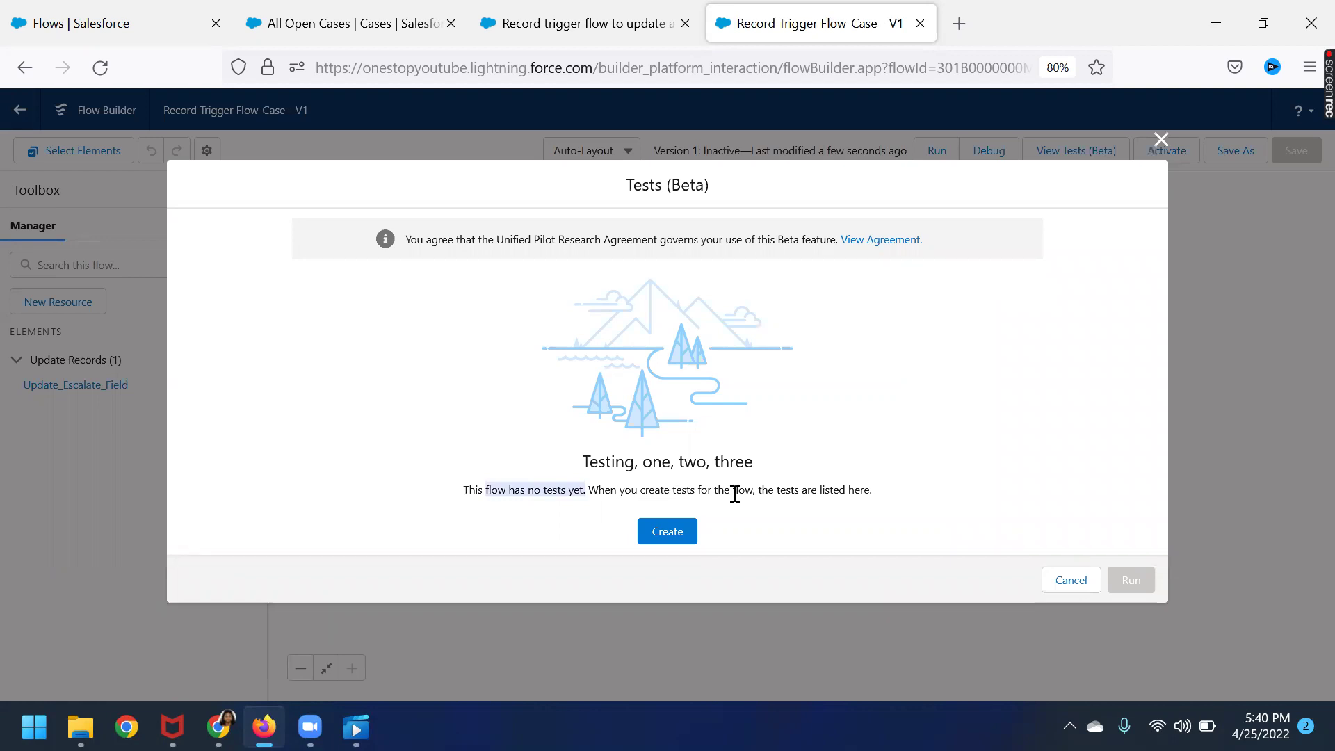
drag(757, 490, 907, 502)
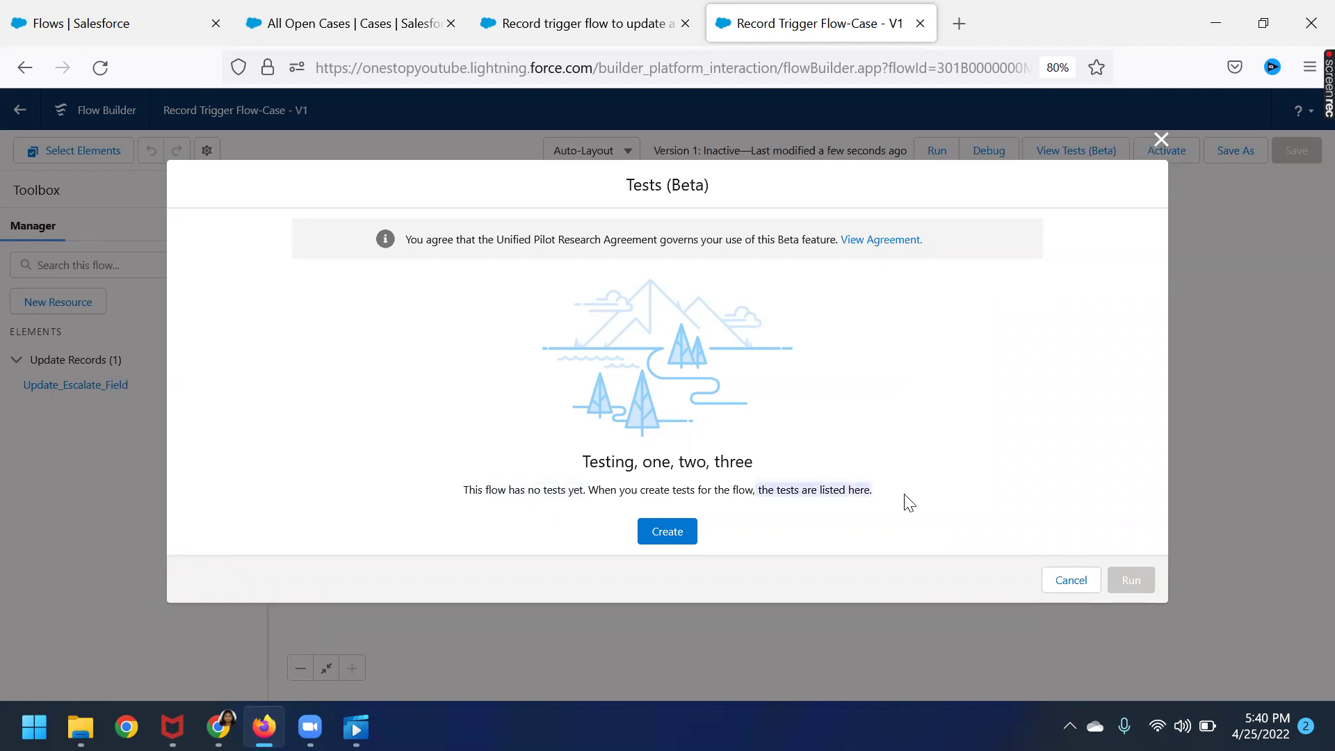
Look through a new test's details, initial triggering record and assertions sections, and close it without saving
click(673, 532)
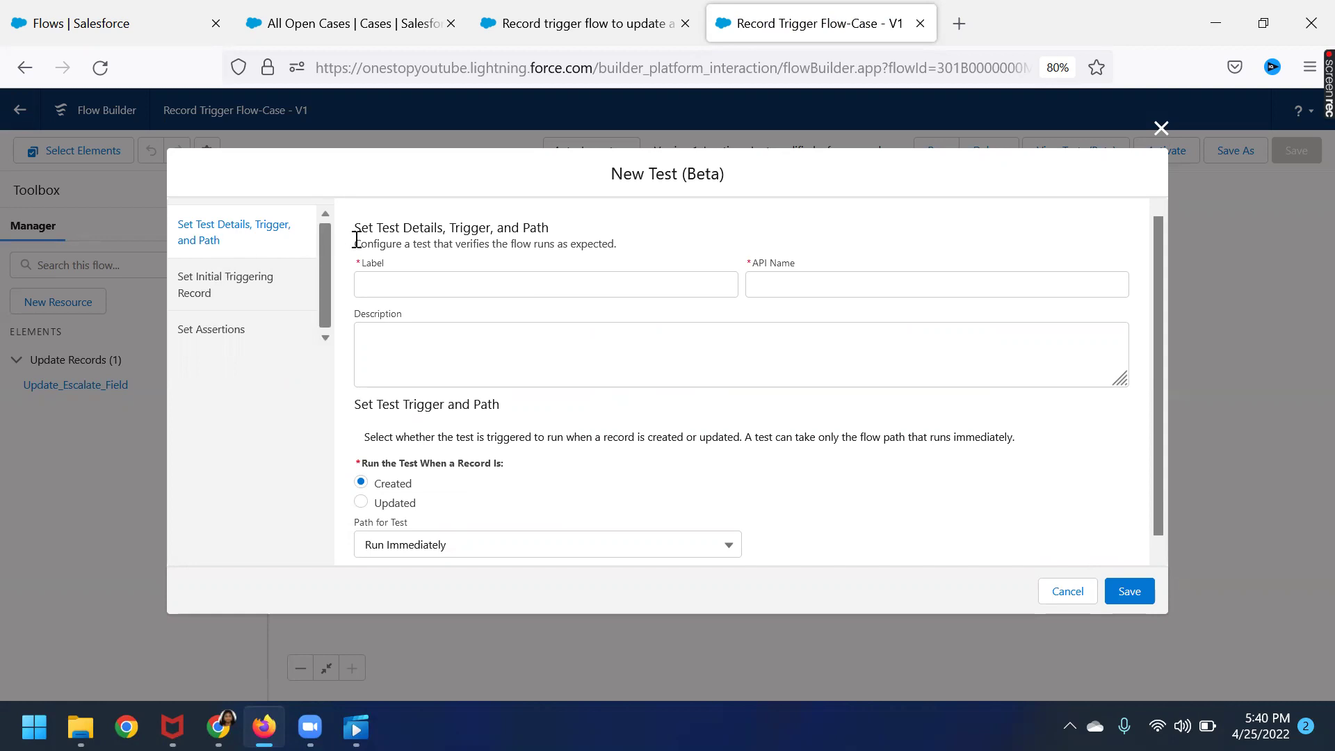
click(217, 286)
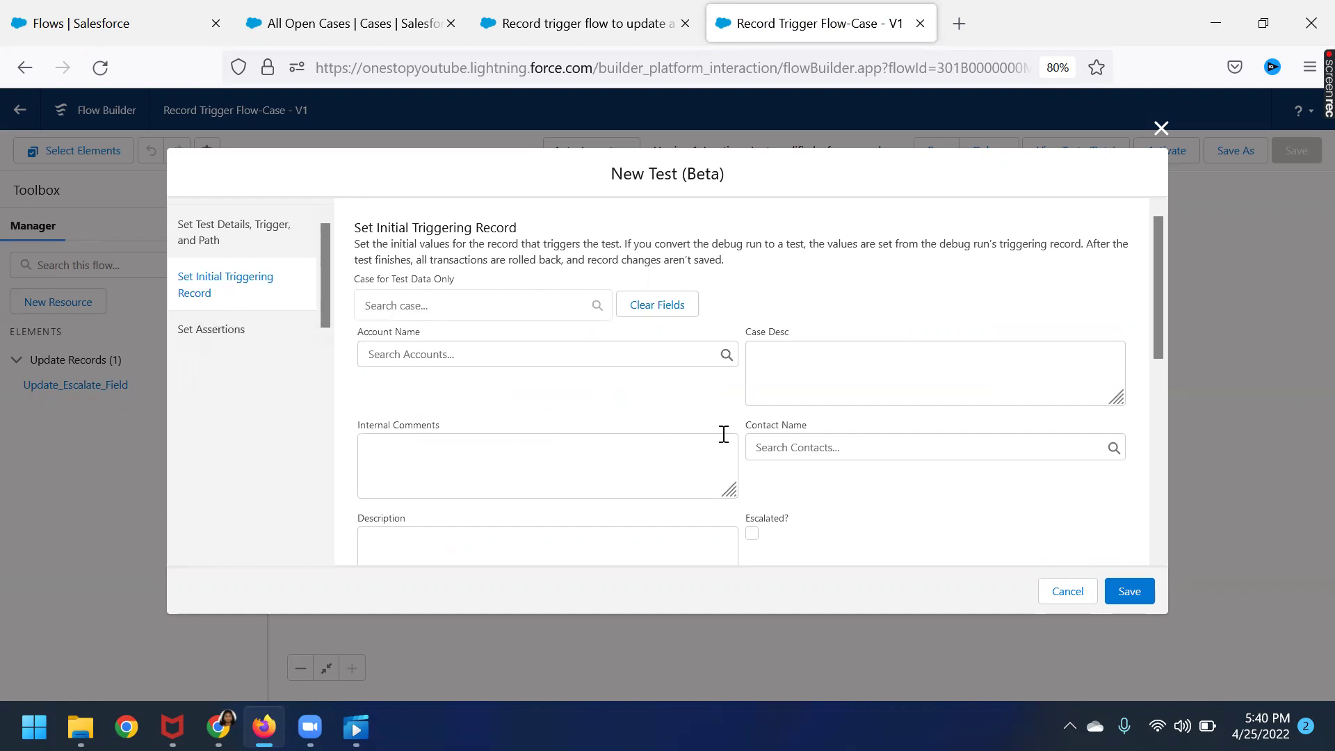
click(228, 327)
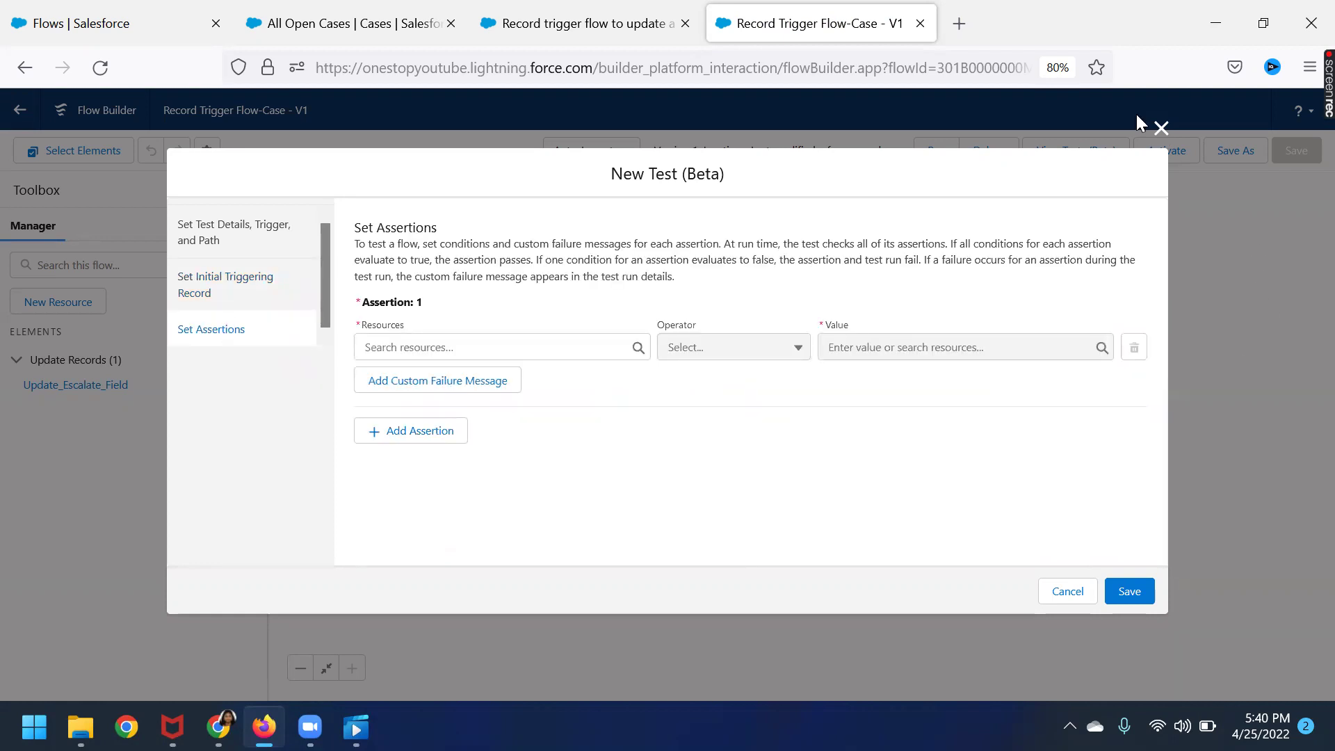
click(1161, 129)
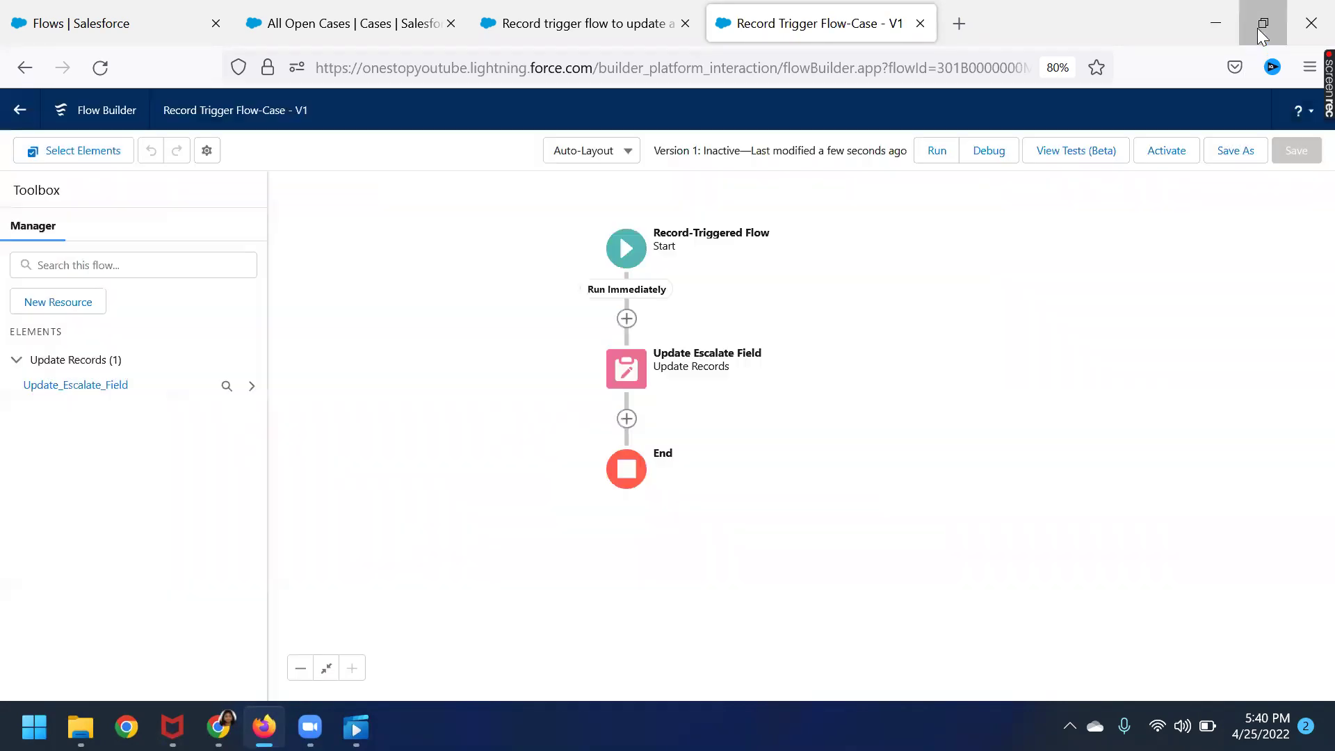
Switch to the flow "Record trigger flow to update a case" and return from its test run view to the flow canvas
click(1264, 23)
click(685, 148)
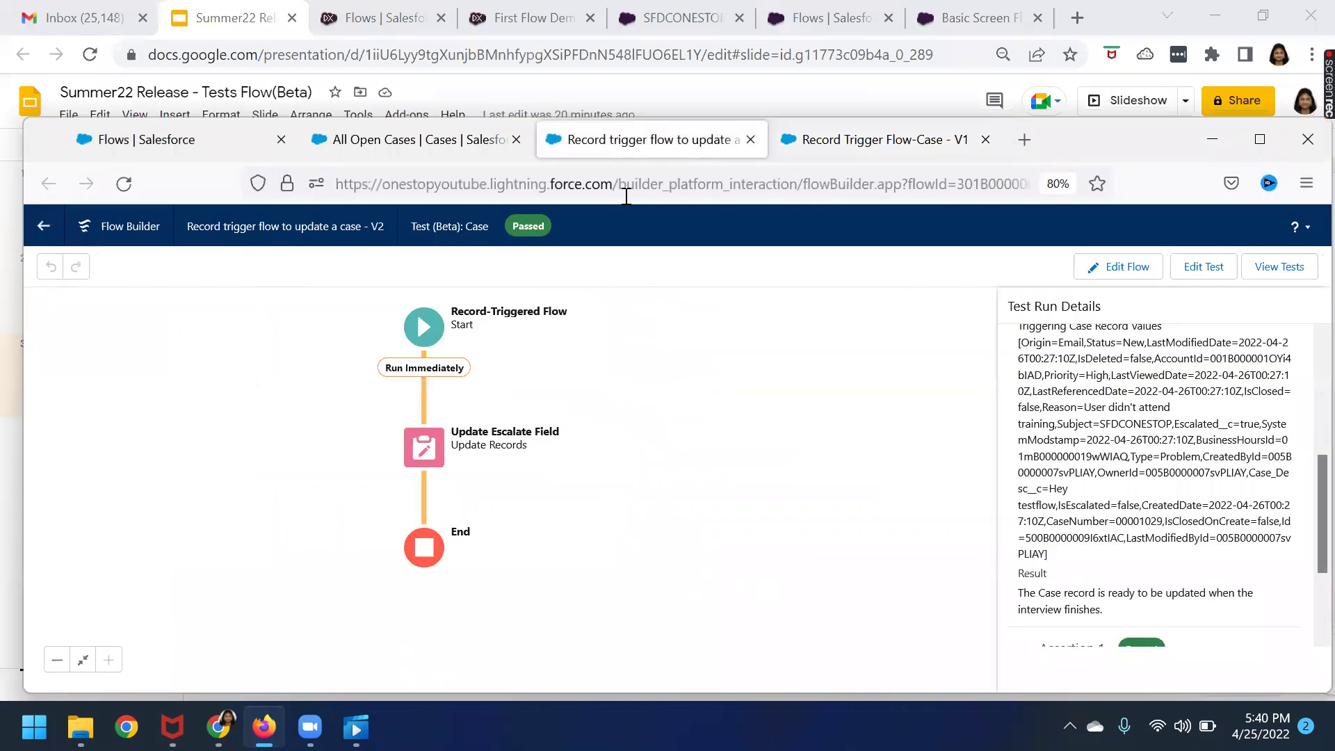
click(1210, 269)
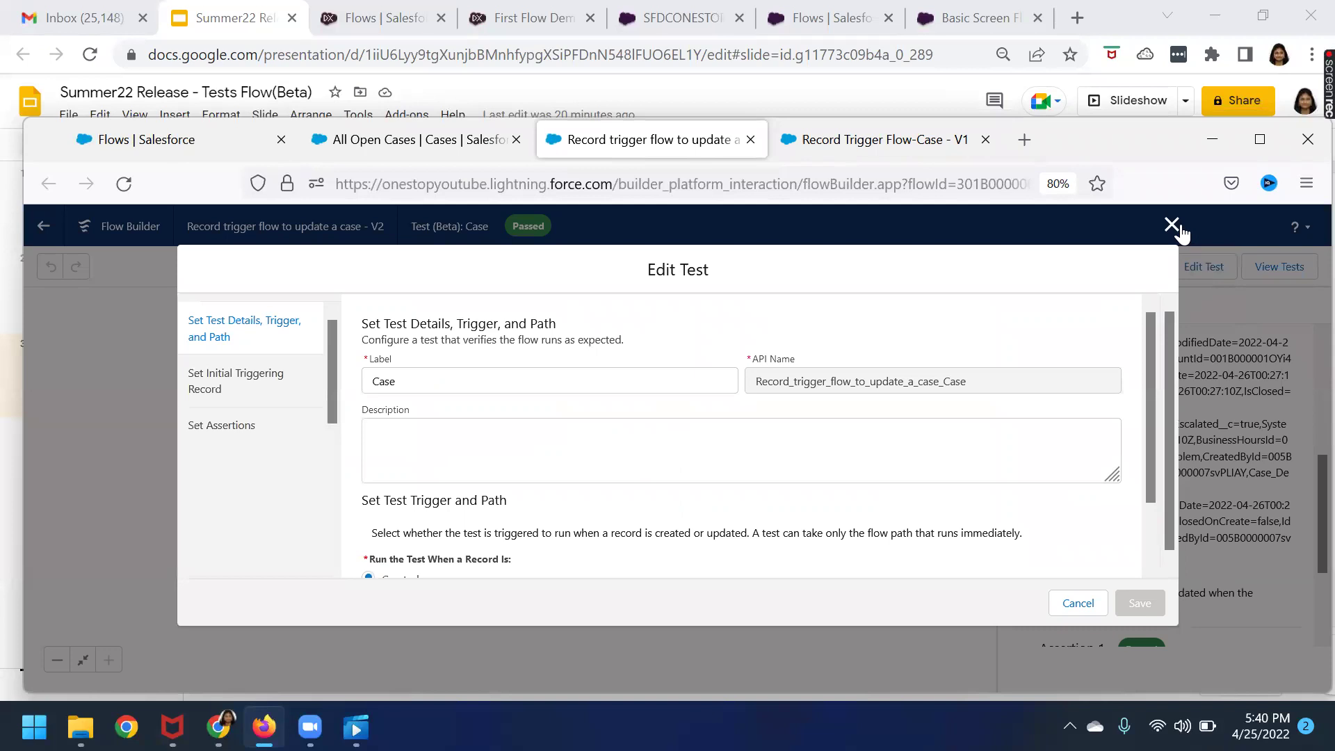
click(1172, 224)
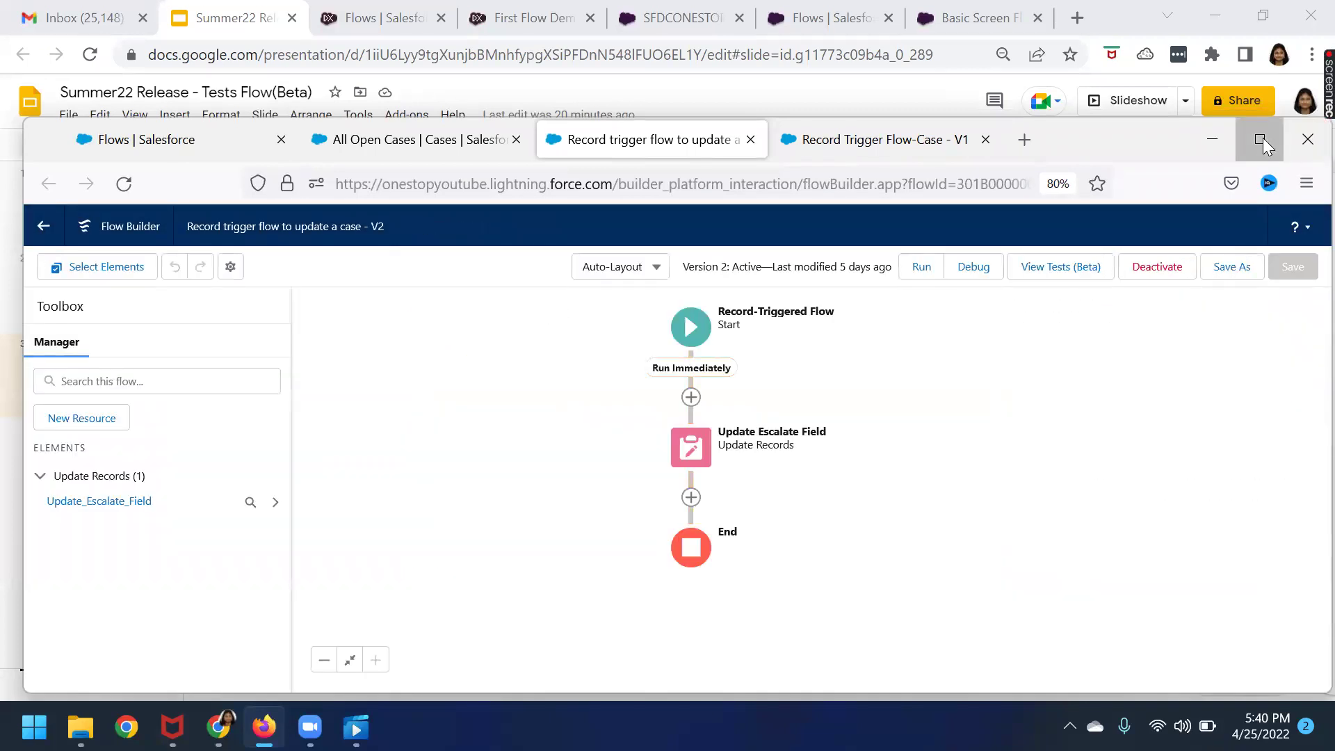
click(1261, 139)
Run the flow's existing Case test and view its run details
click(1046, 156)
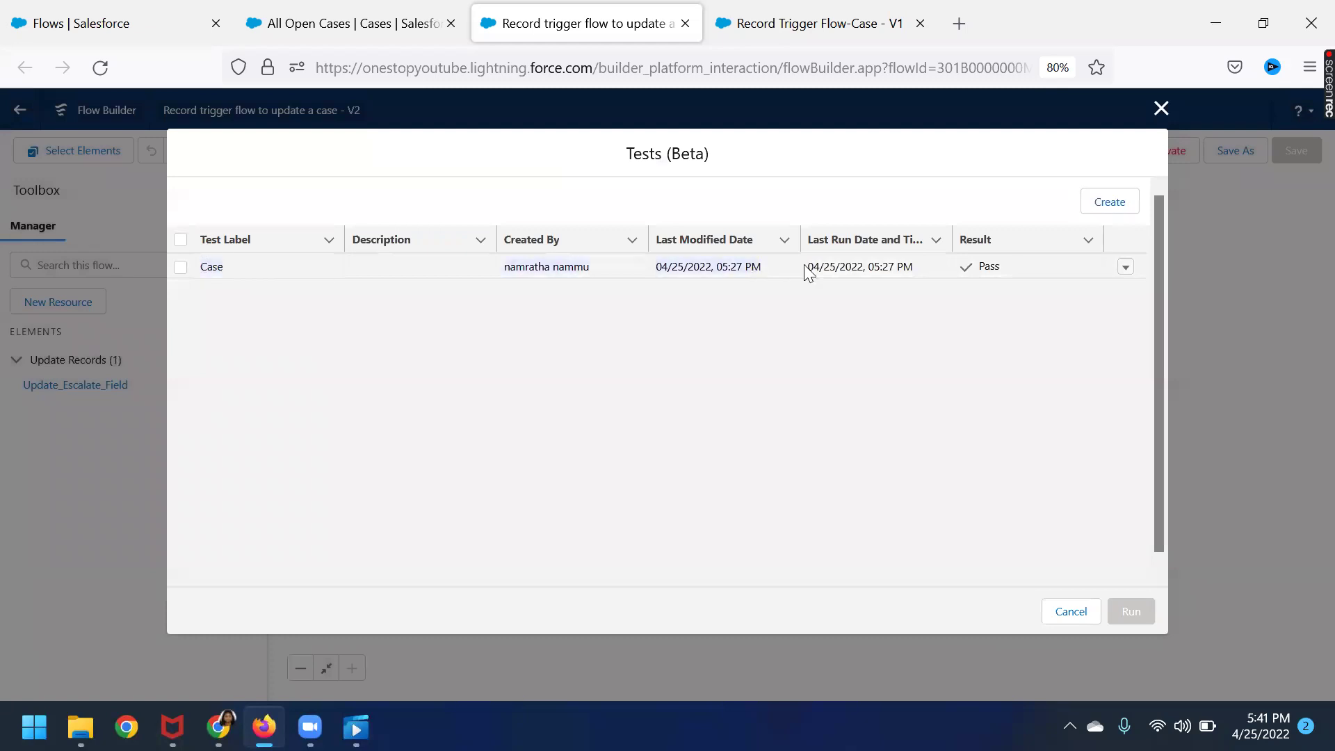
click(1126, 267)
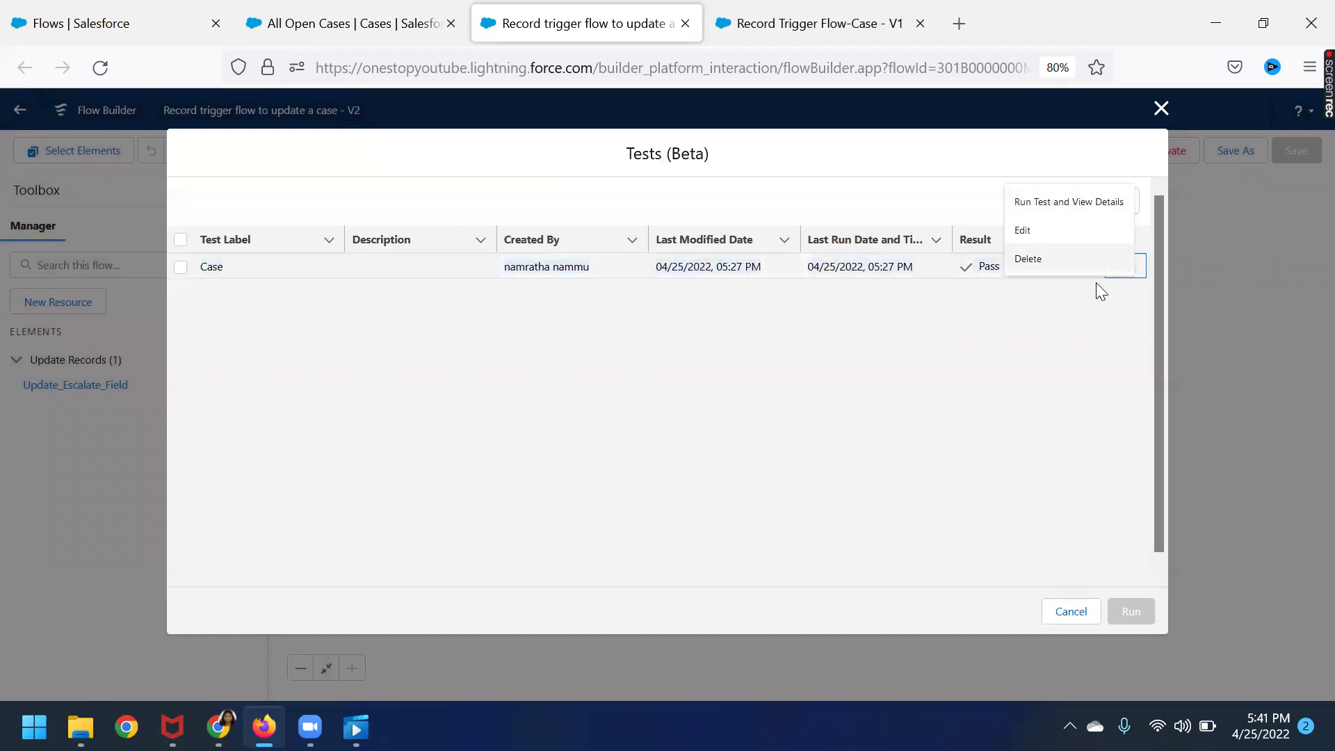
click(1047, 202)
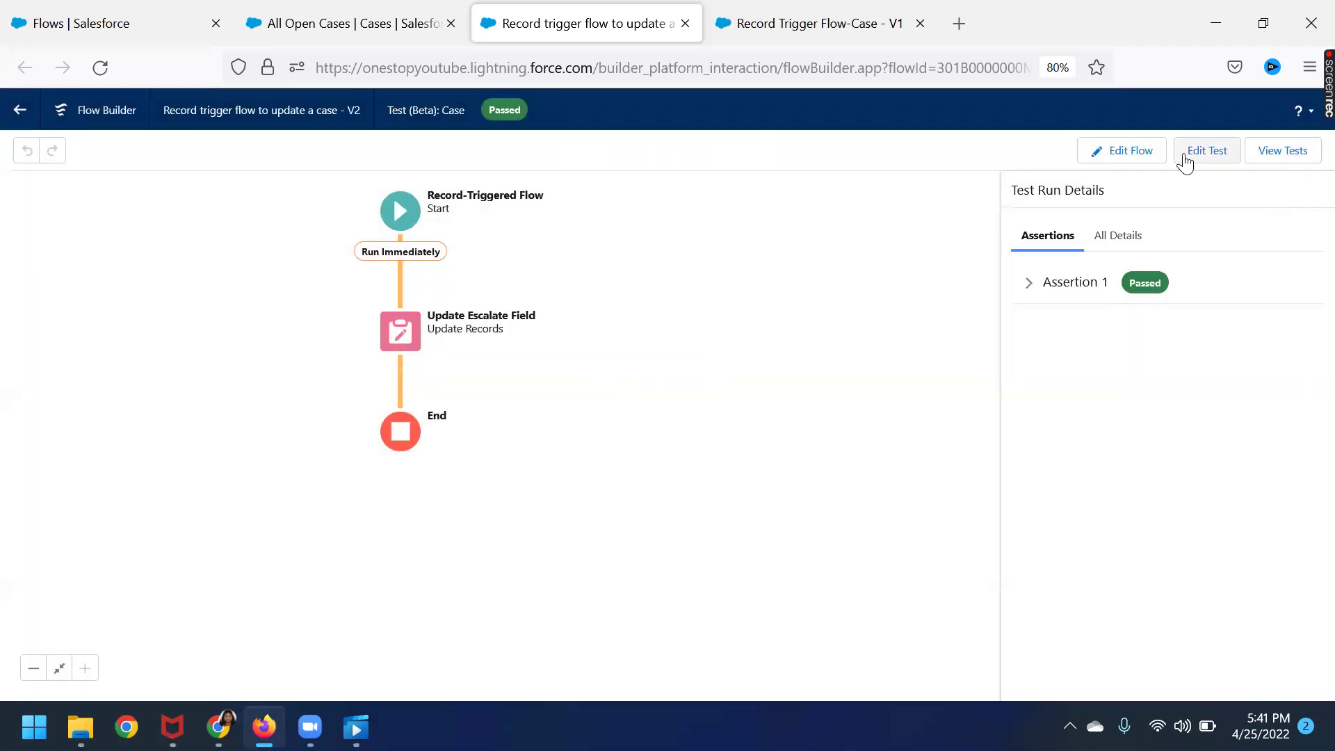
Open the Case test for editing, change its label to Case1 and save the test
click(1210, 155)
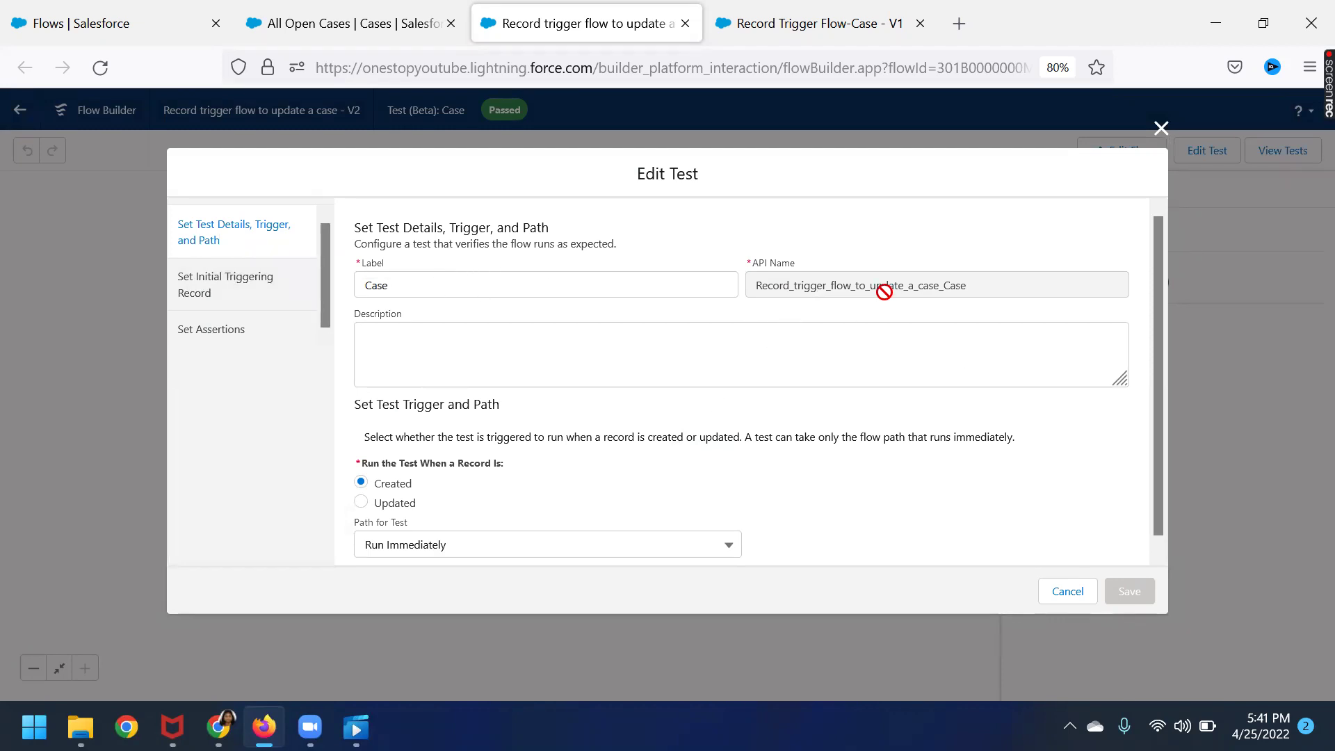
scroll(635, 493, down, 1)
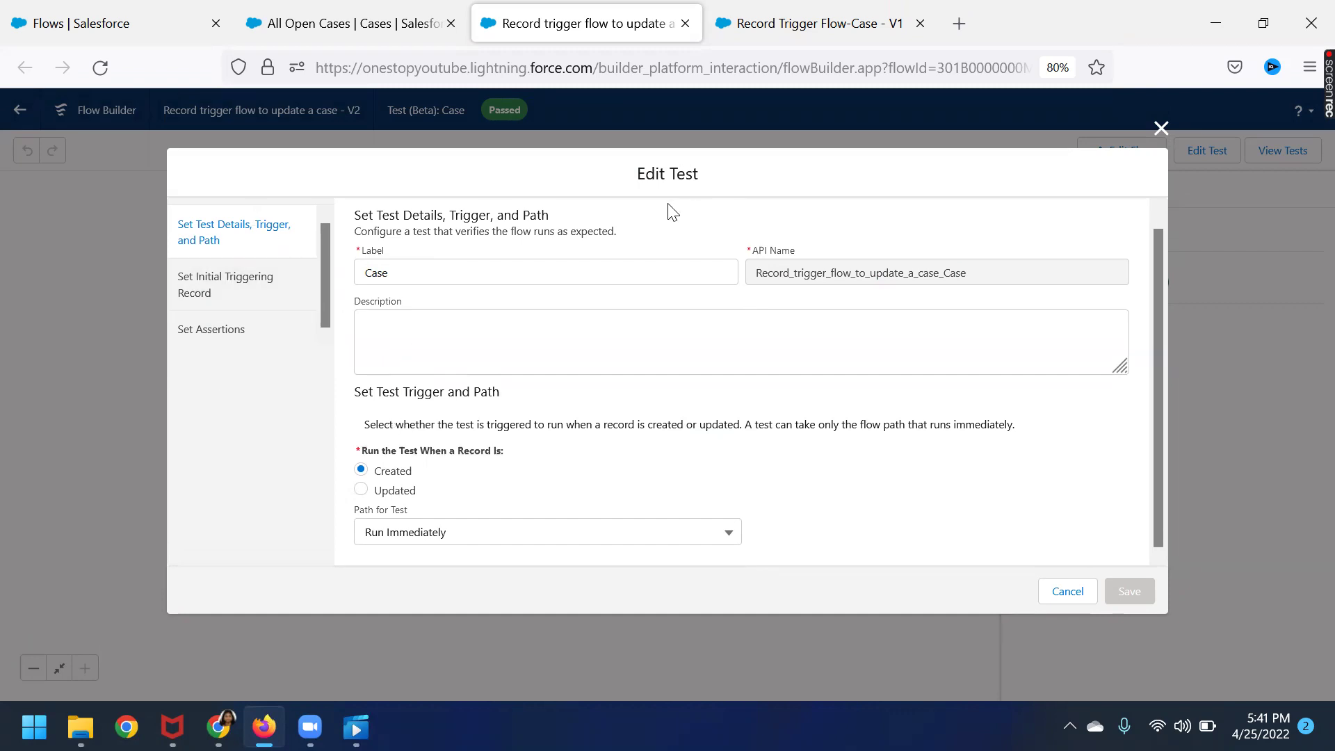
drag(403, 448, 506, 449)
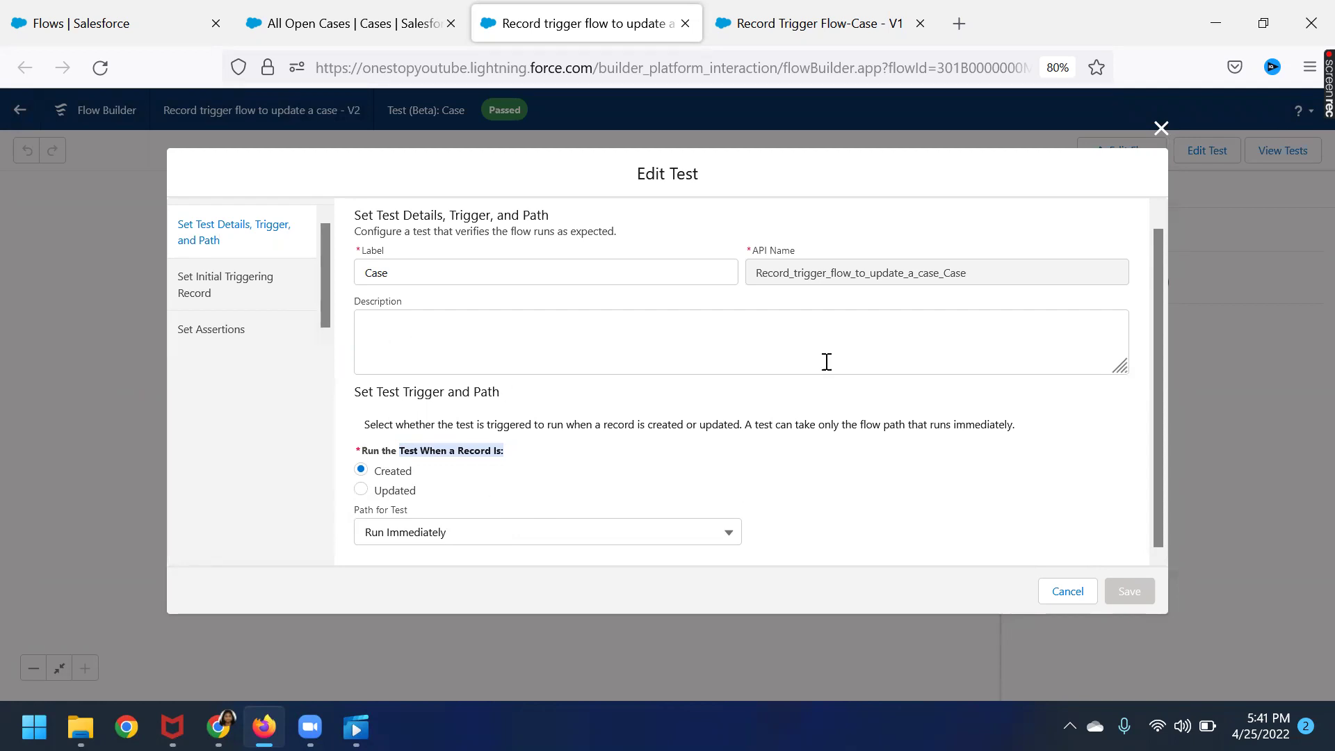
scroll(698, 421, up, 1)
scroll(542, 436, down, 1)
click(459, 279)
text(1)
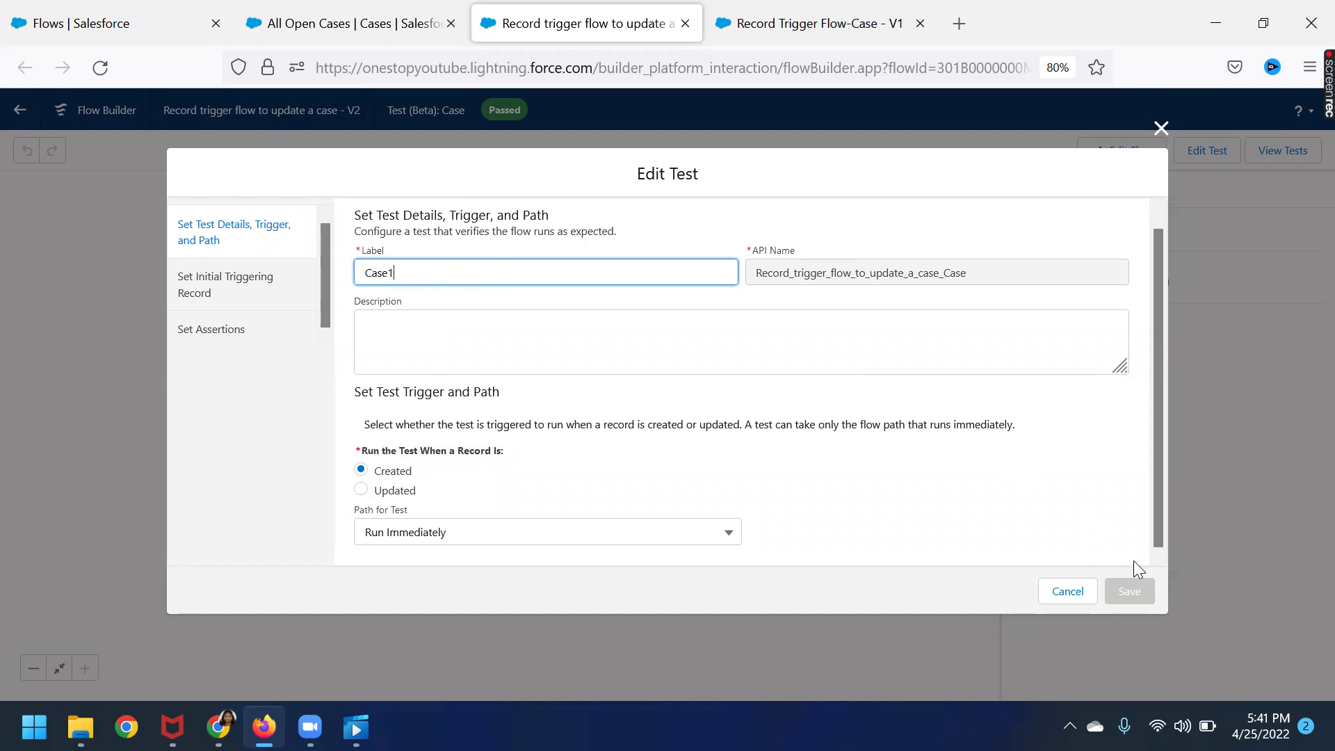
click(1002, 473)
click(1121, 592)
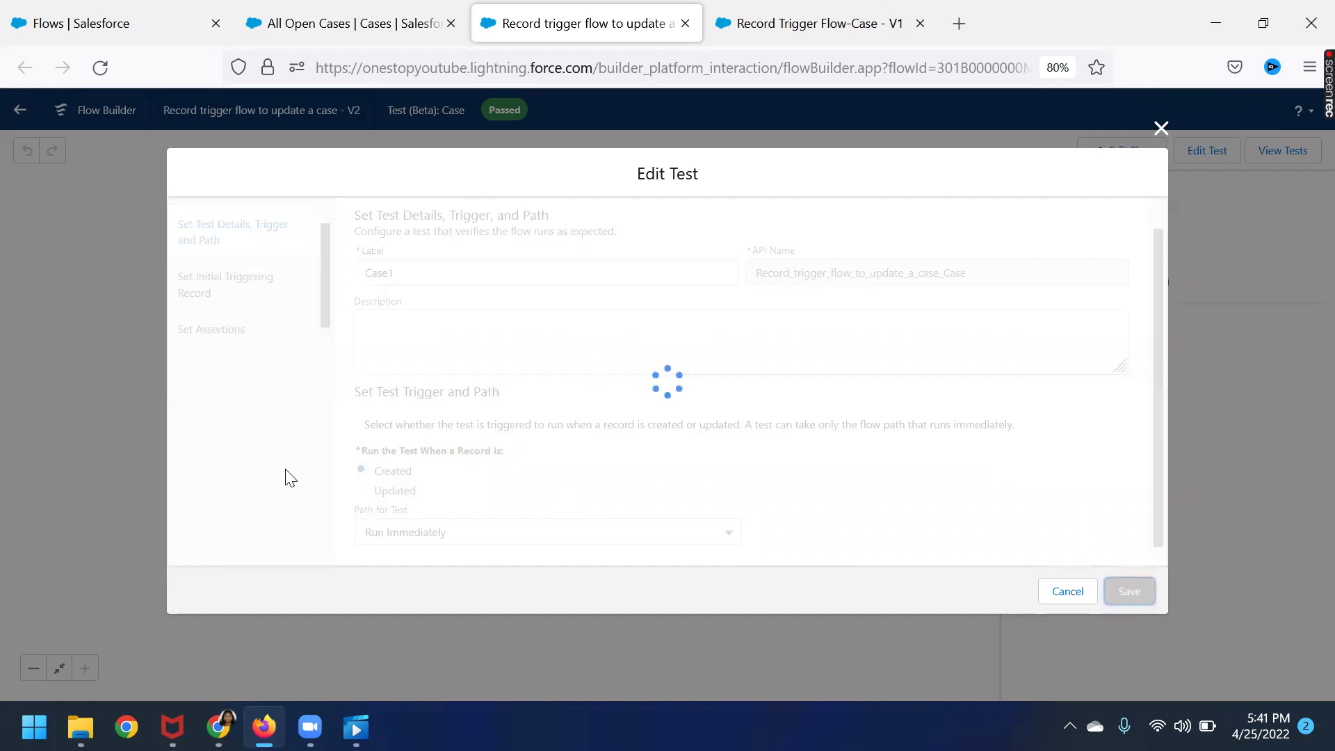
Reopen the Case1 test, read the initial triggering record guidance and set its Case Desc to "Hey testflow11"
click(1194, 160)
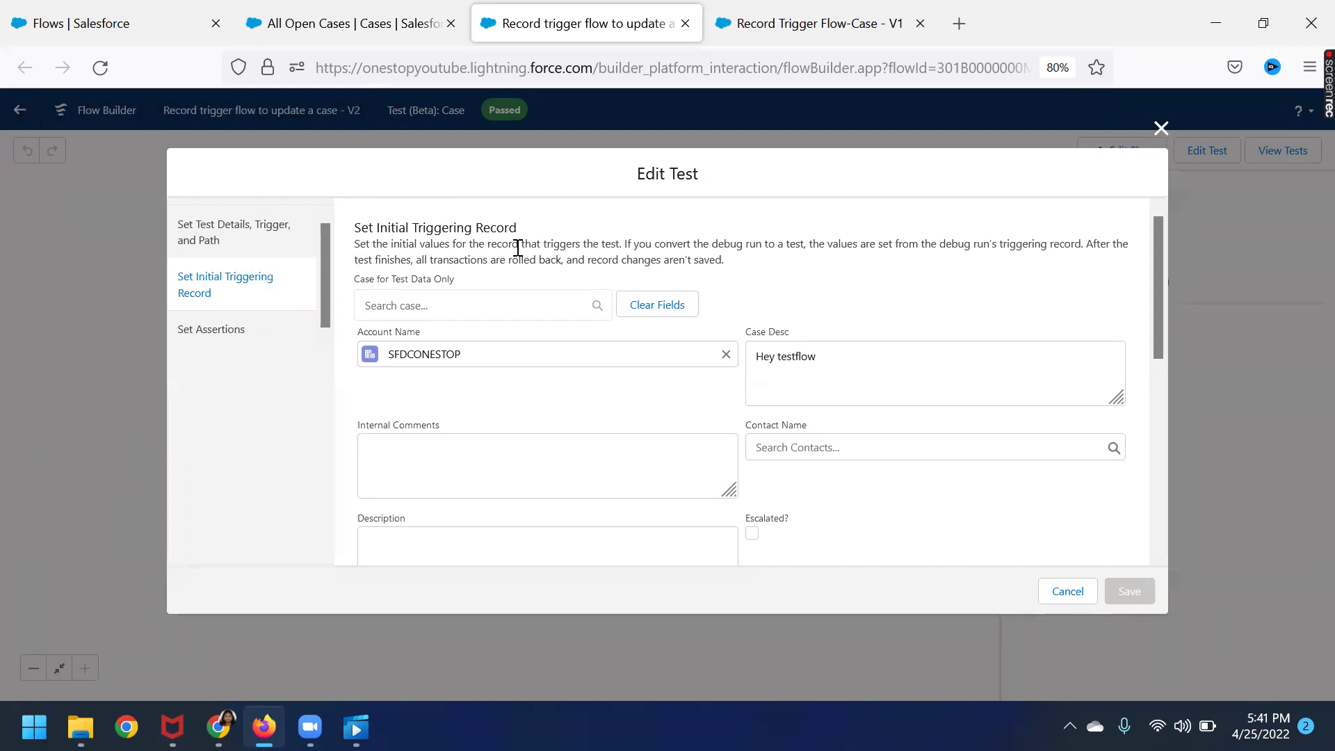
drag(523, 245, 807, 244)
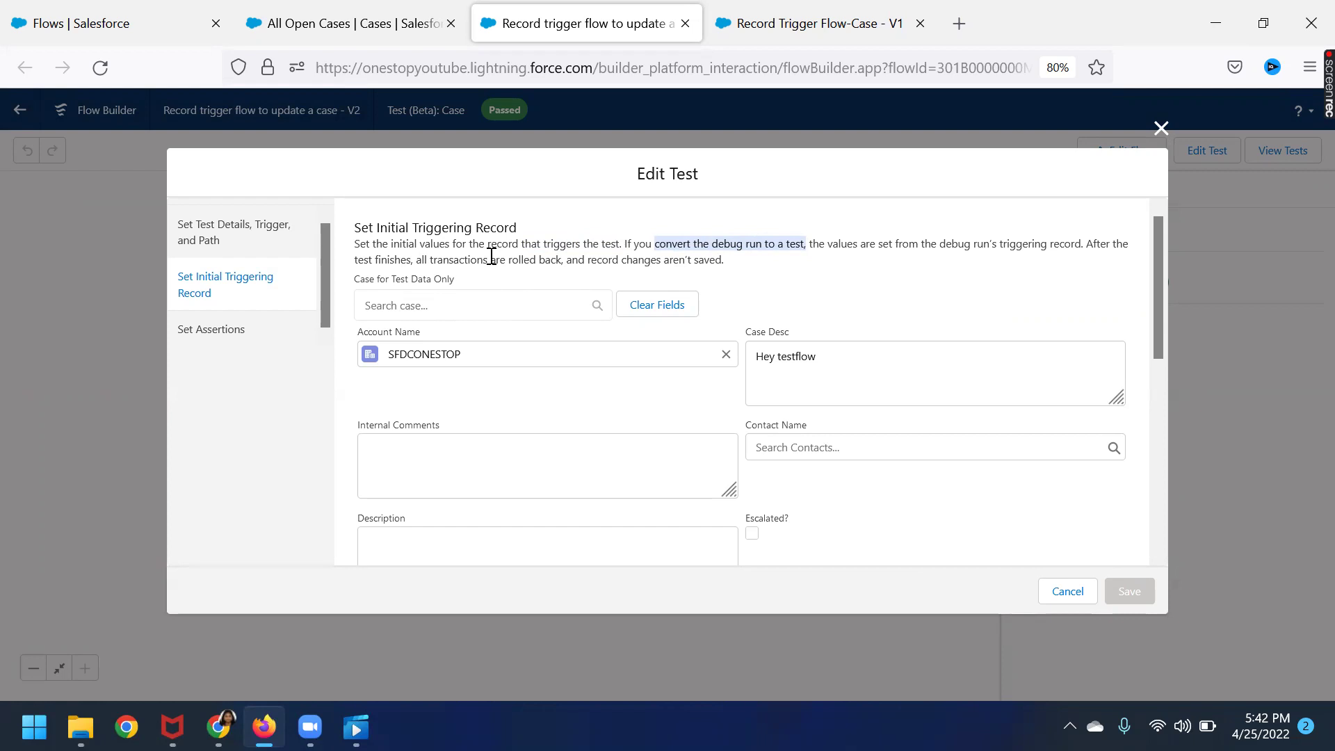
drag(490, 257, 746, 271)
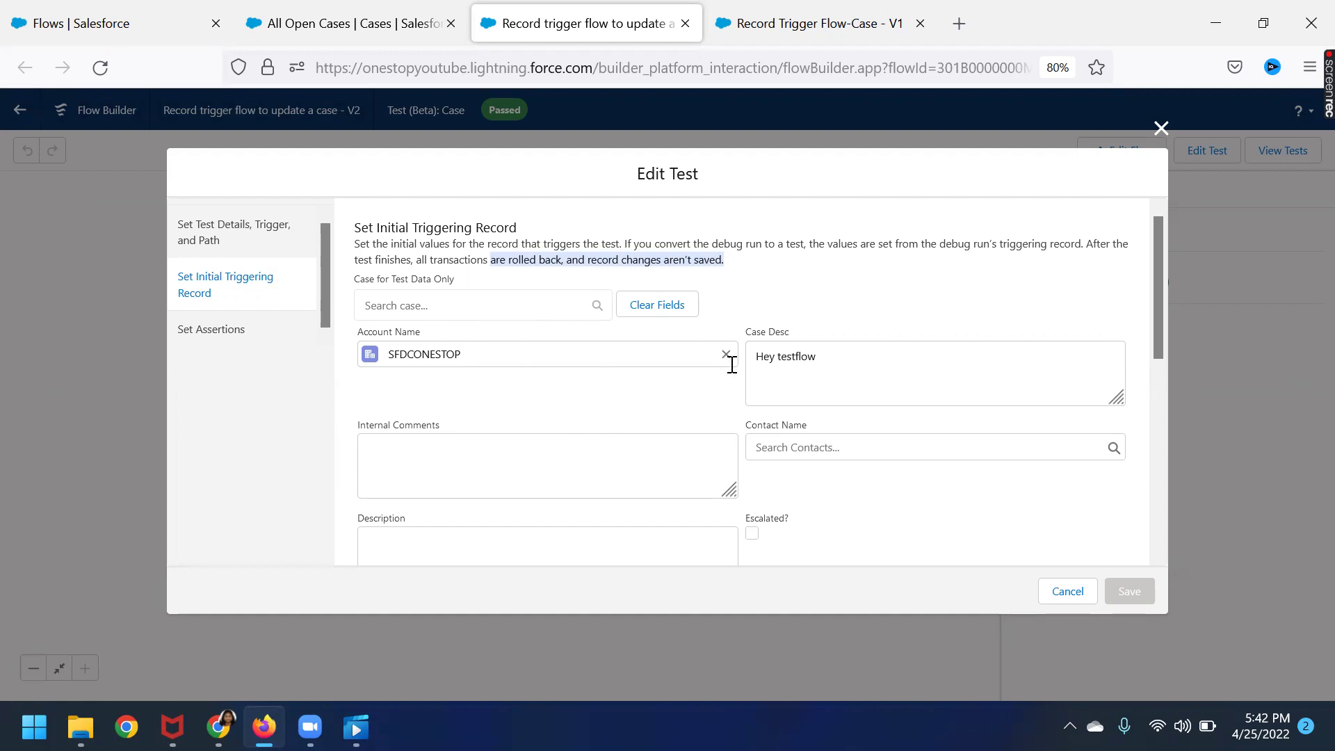
click(854, 367)
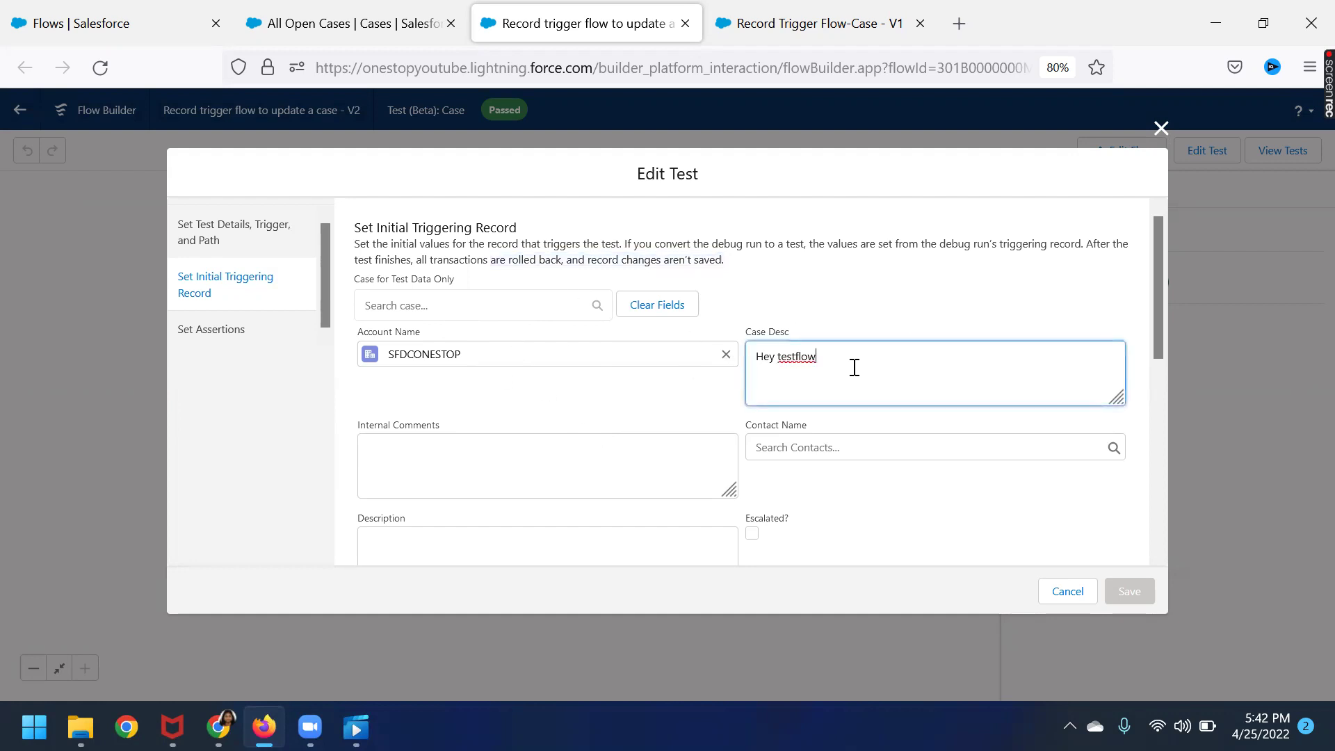
text(11)
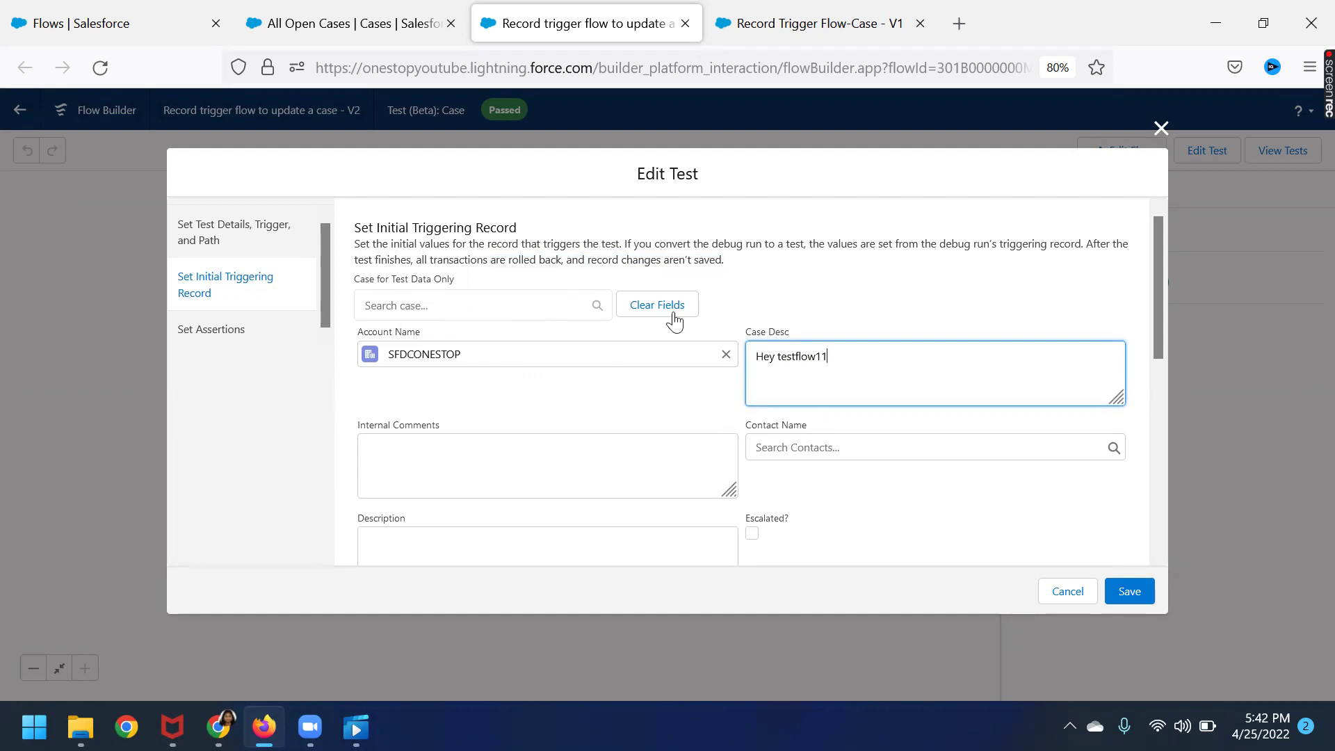
Set the triggering record's Case Reason to Complex functionality and Subject to SFDCONESTOP1, and save the test
scroll(950, 438, down, 5)
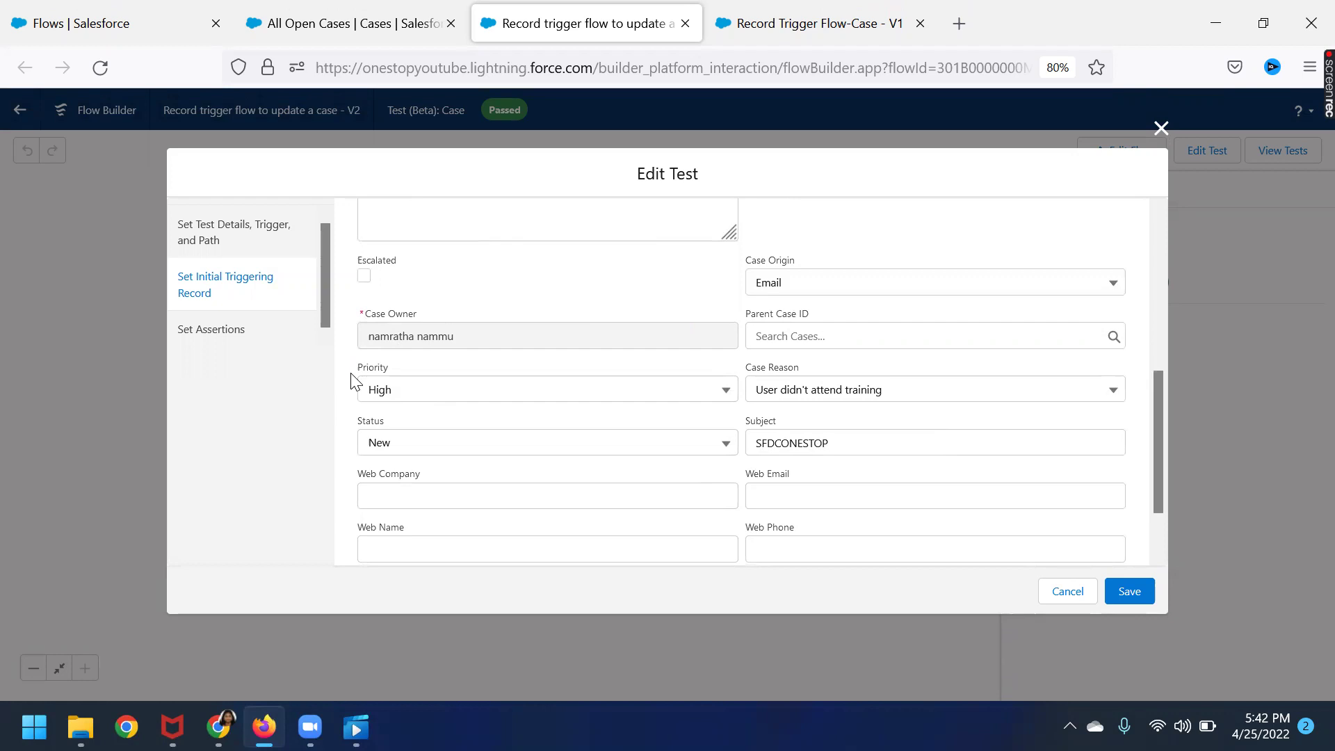
double_click(379, 370)
click(924, 394)
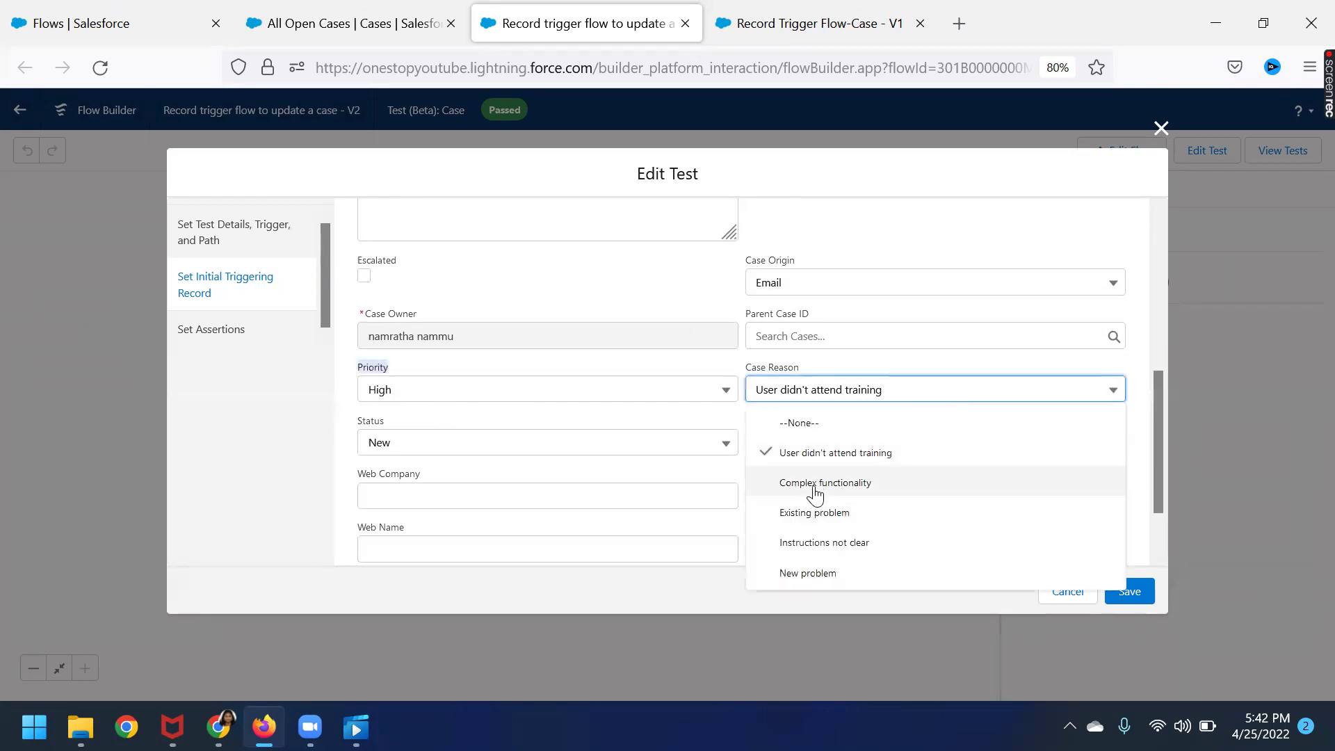
click(815, 483)
click(854, 445)
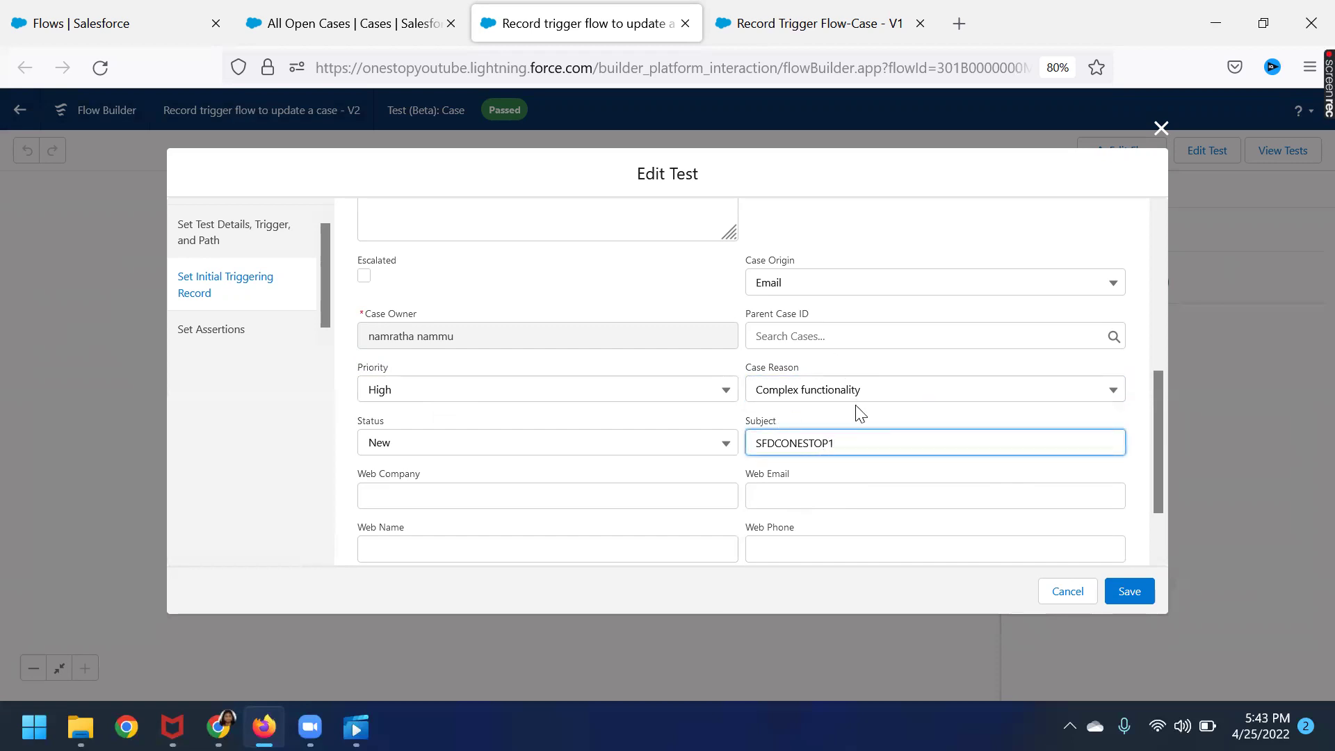
scroll(710, 500, down, 2)
scroll(712, 513, up, 6)
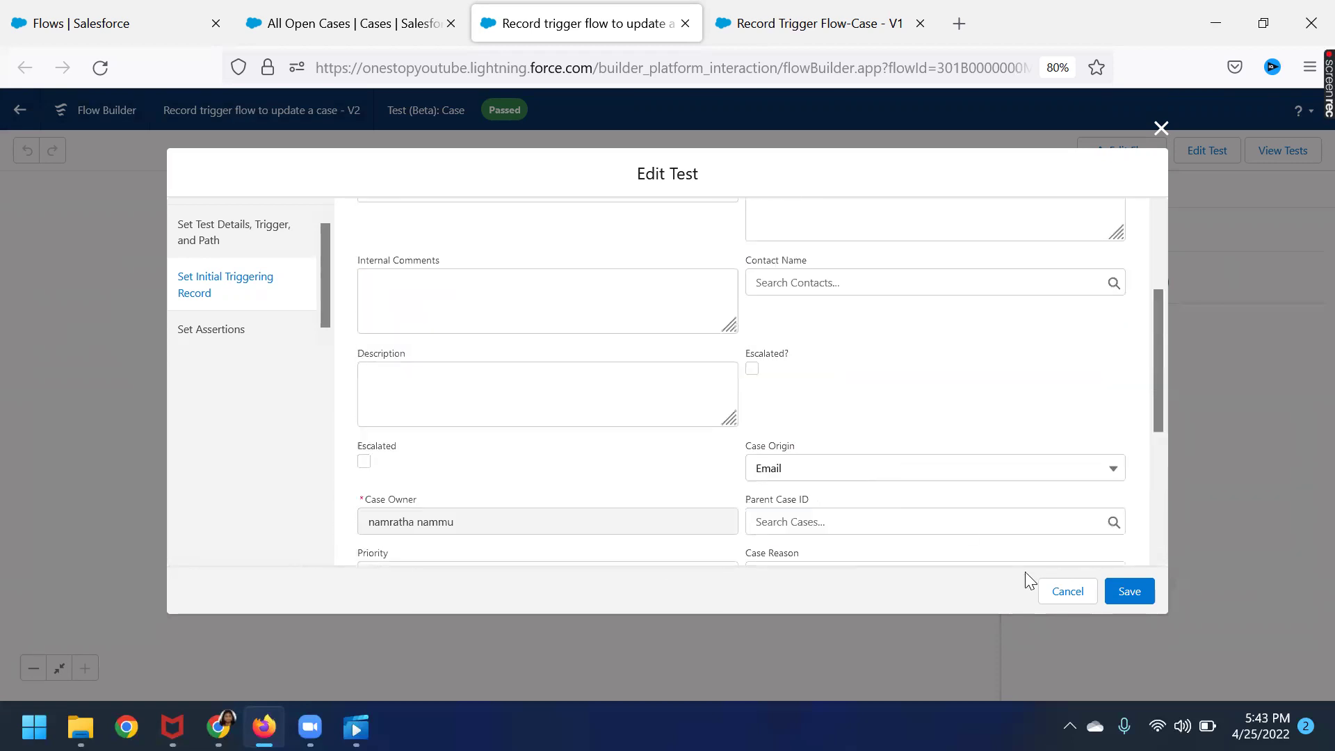
click(1132, 590)
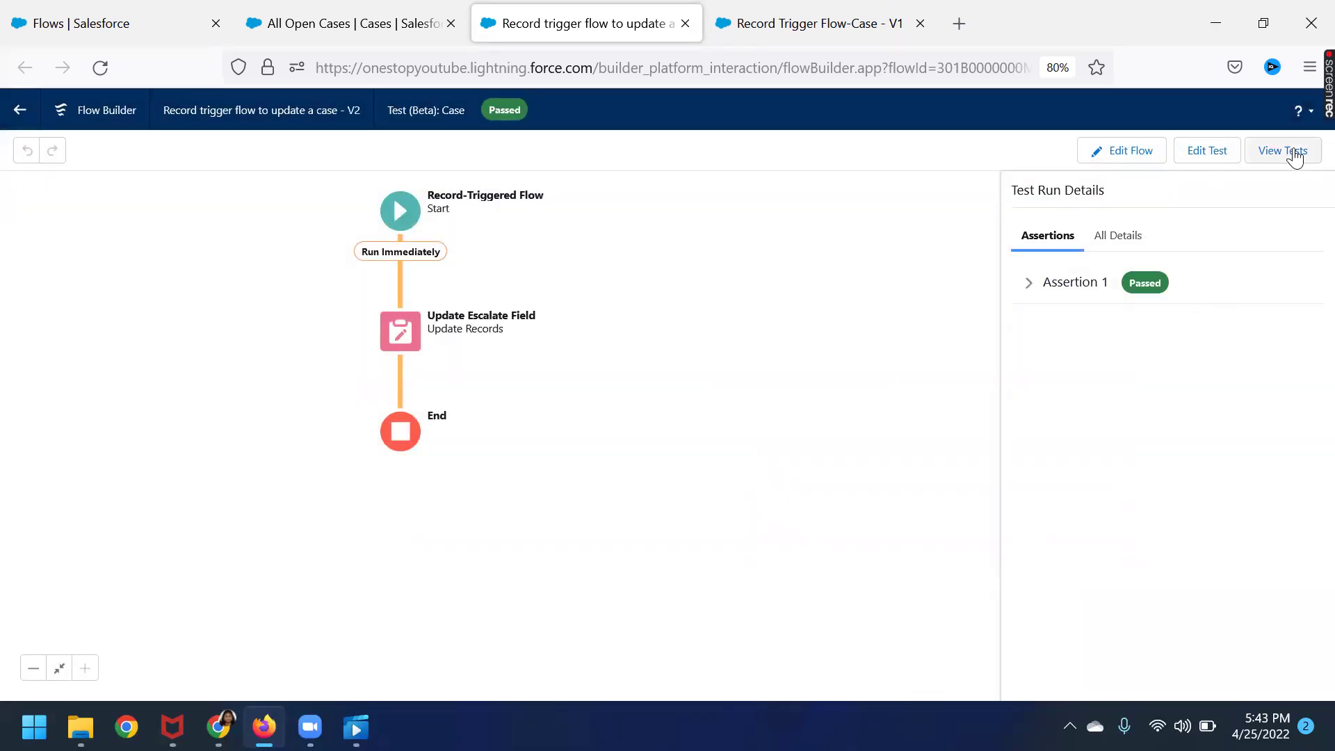
Check the flow's tests list, and reopen the Case1 test to read the guidance on setting assertions
click(1289, 151)
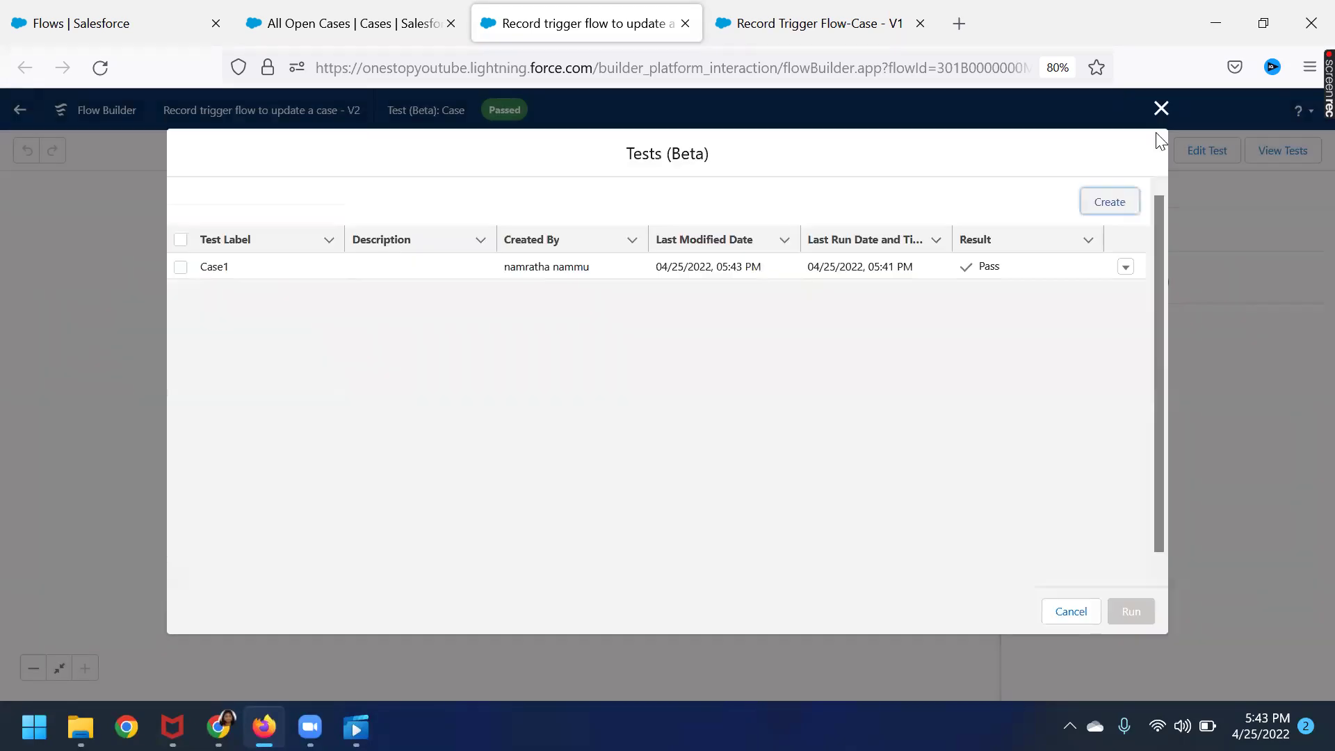
click(1148, 116)
click(1213, 151)
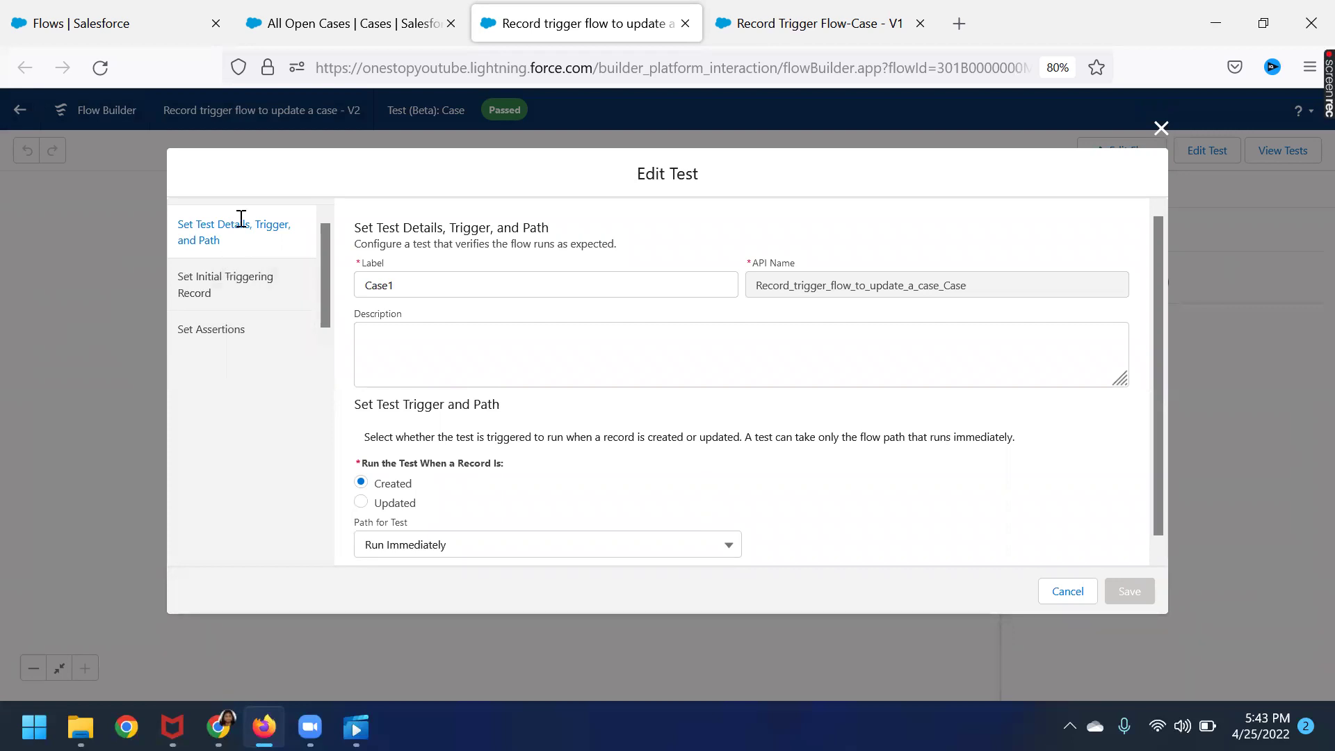
click(217, 295)
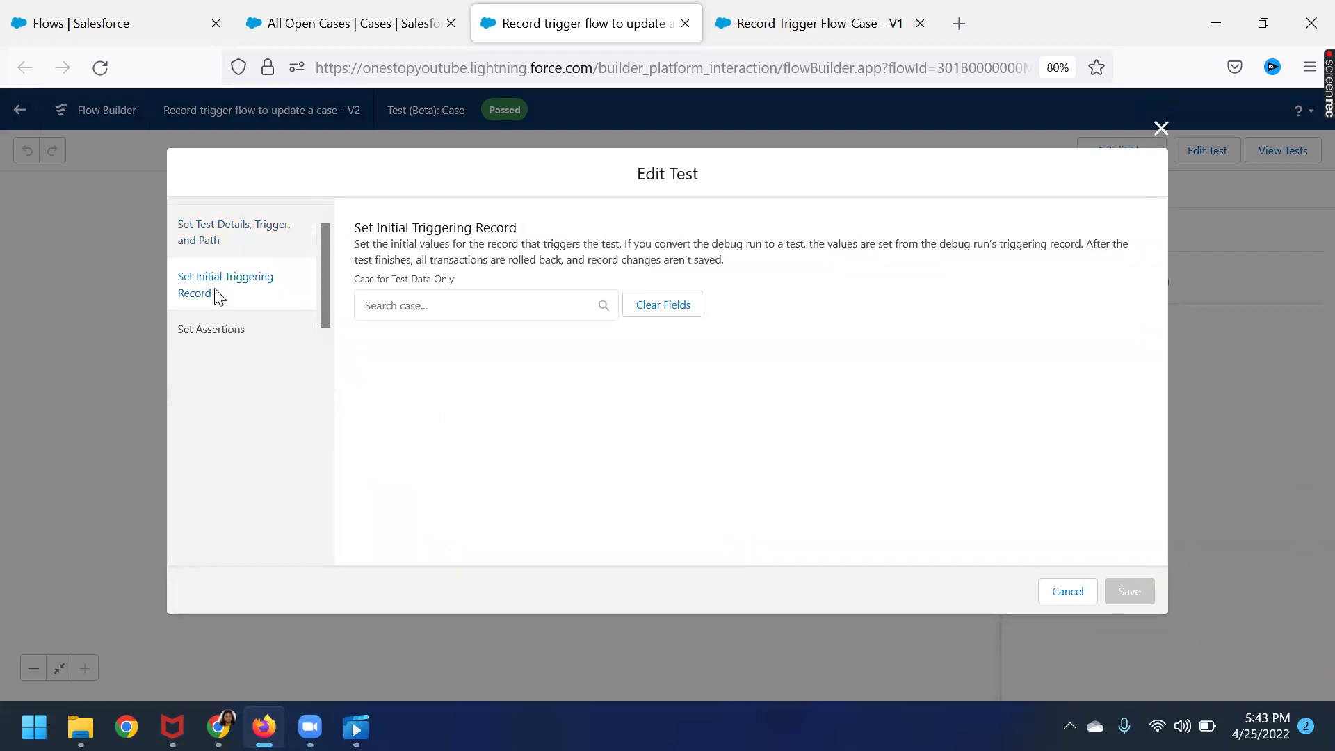
click(240, 329)
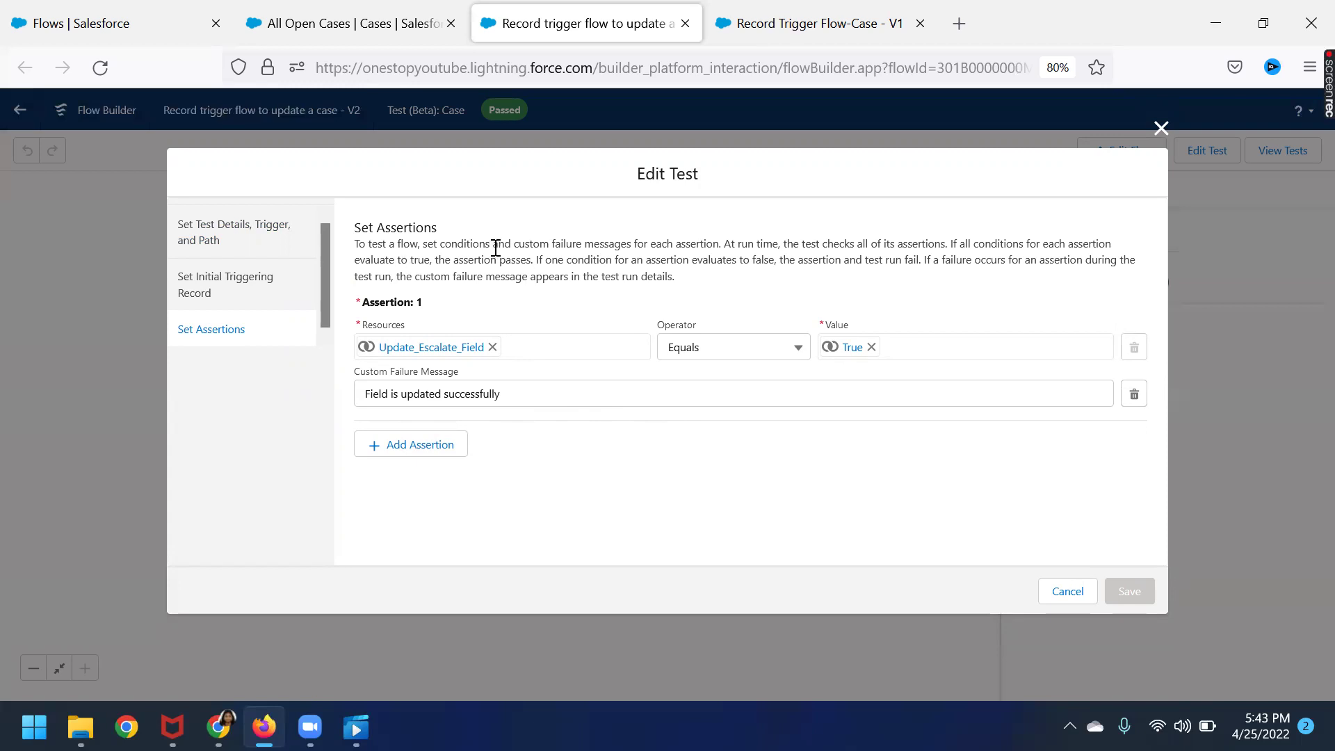
drag(493, 245, 721, 244)
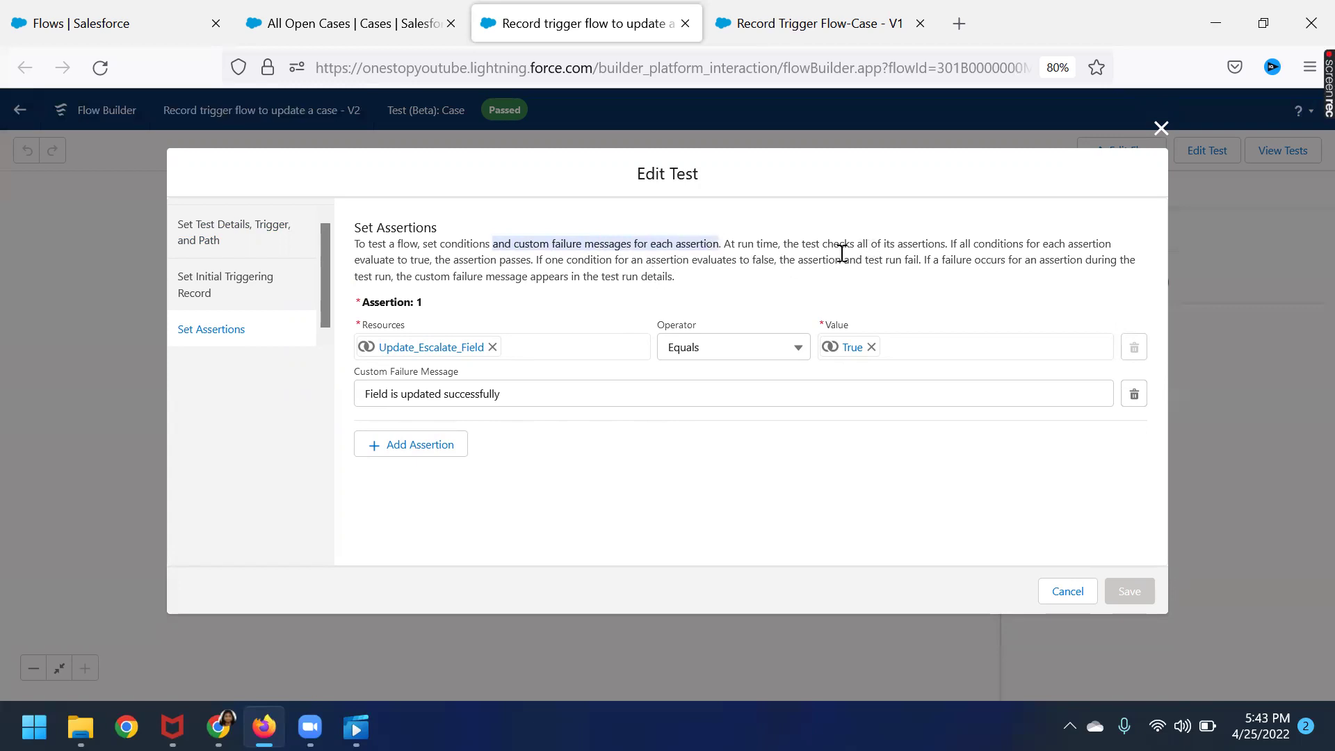
drag(822, 244, 949, 248)
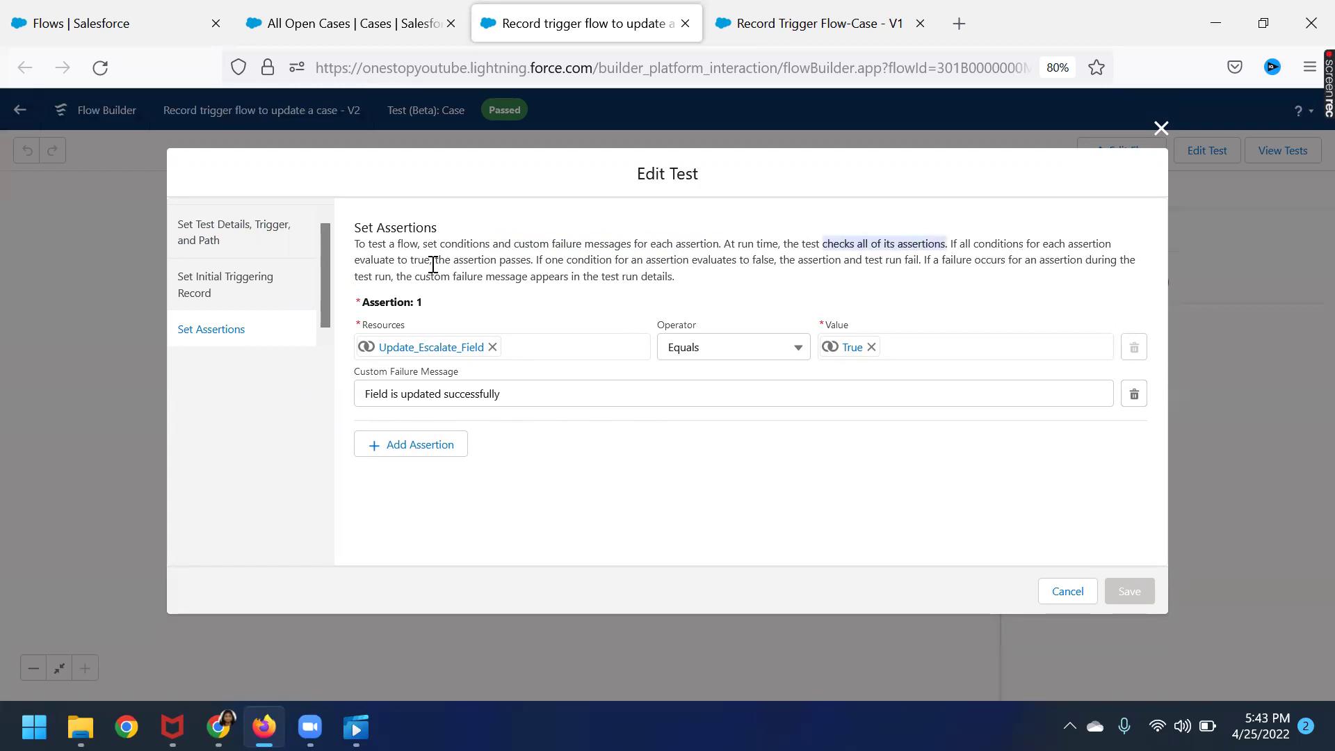
drag(437, 261, 528, 261)
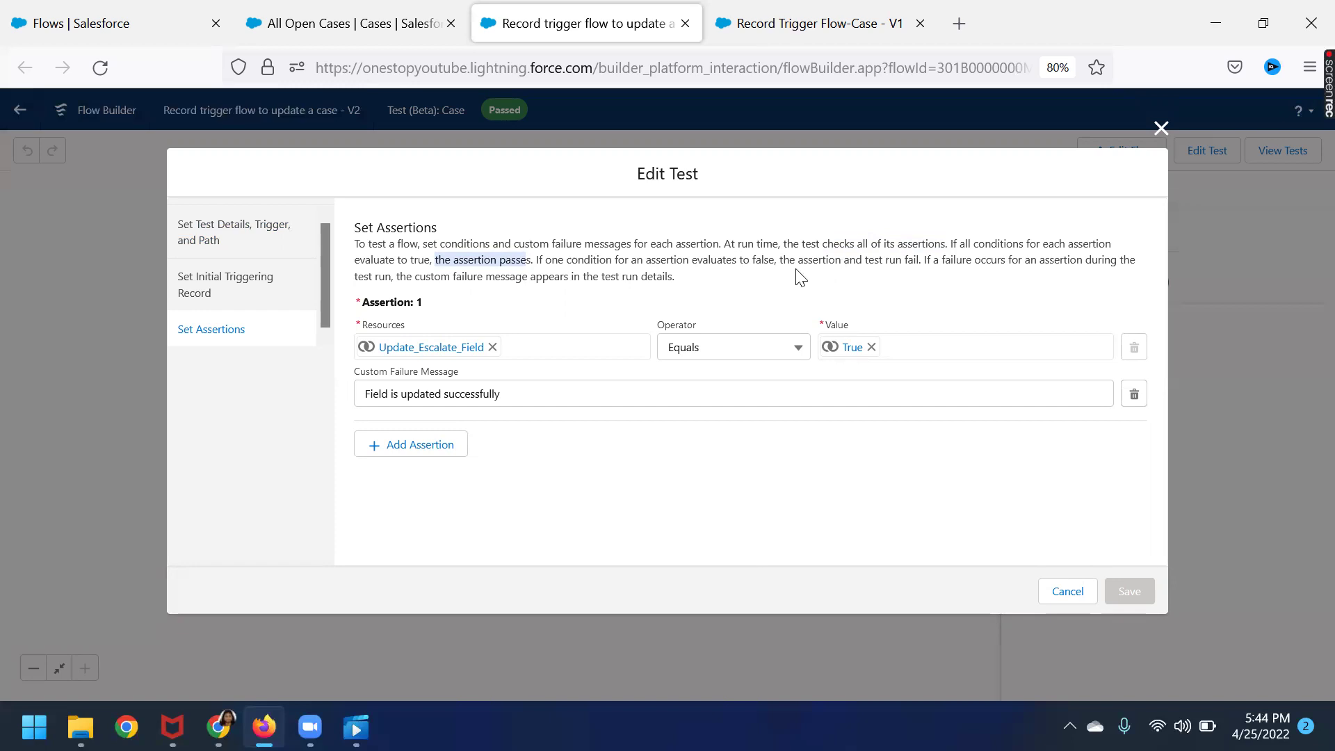
drag(844, 262, 916, 260)
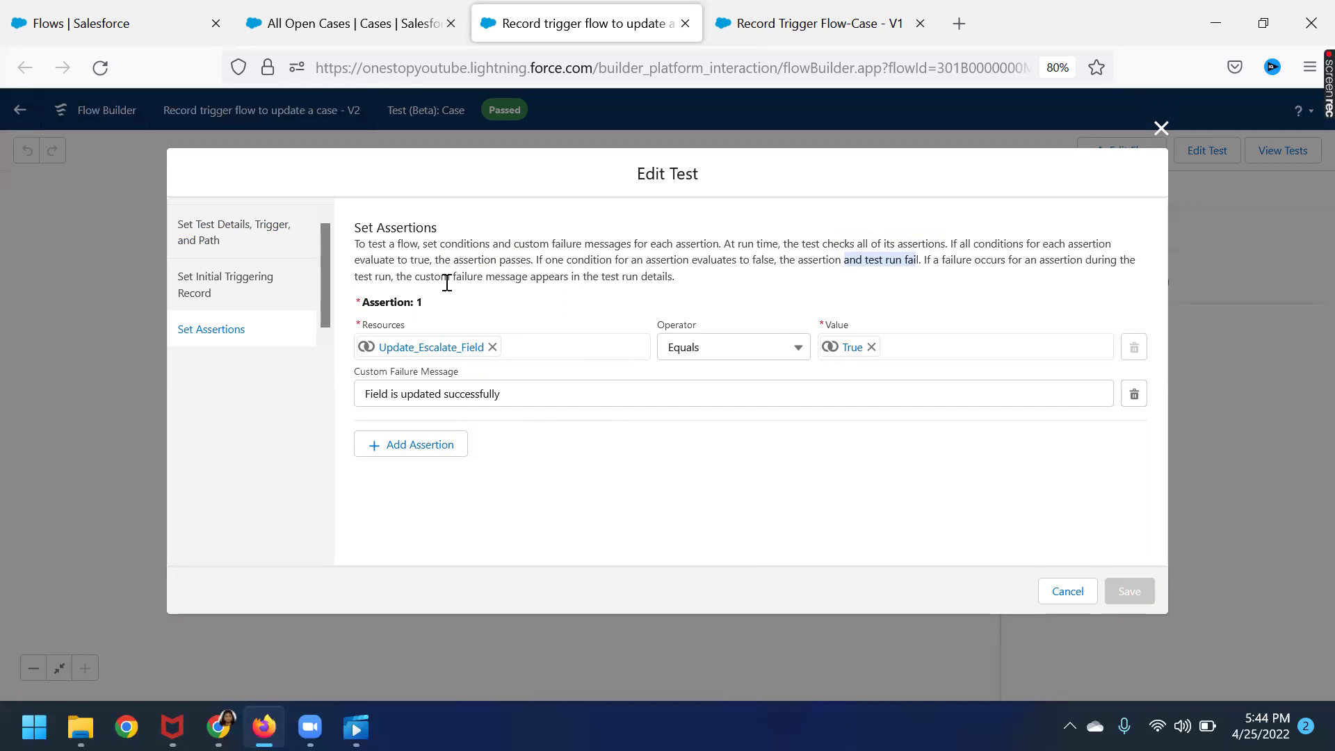
drag(604, 280, 697, 283)
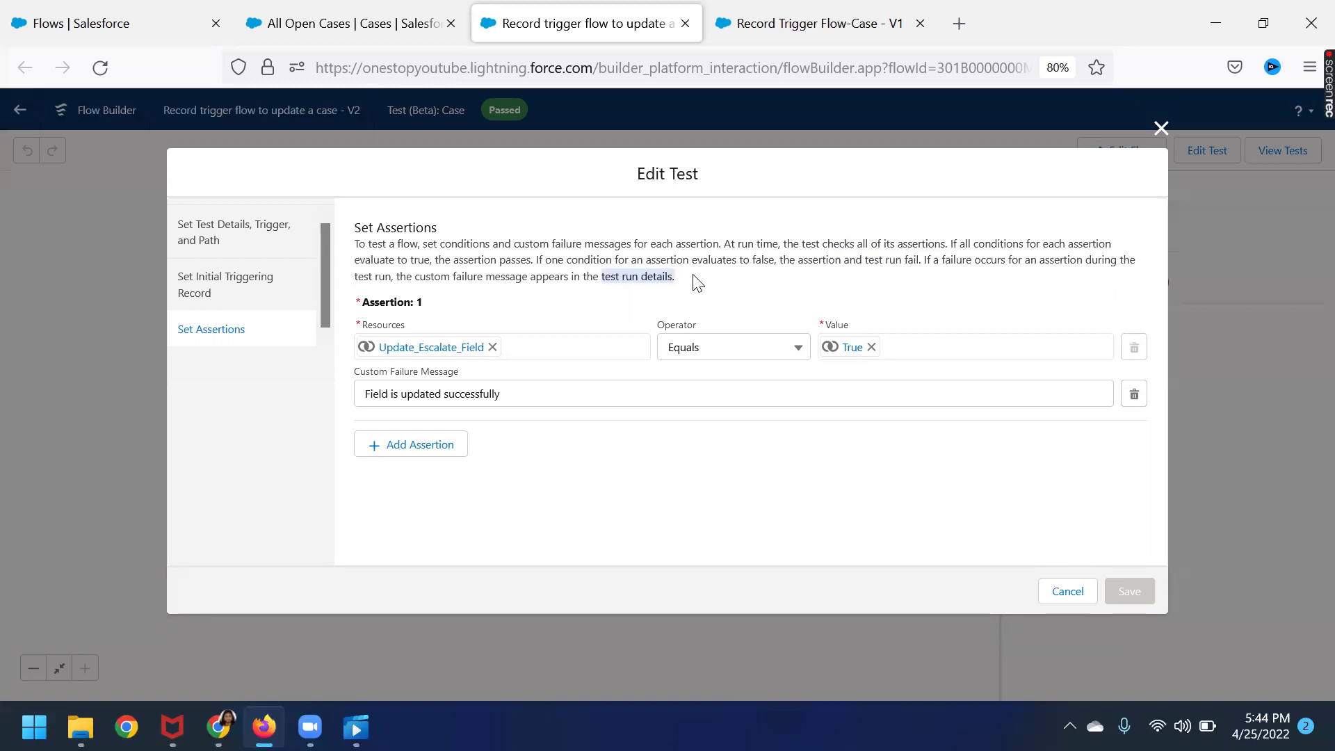
click(493, 347)
click(485, 356)
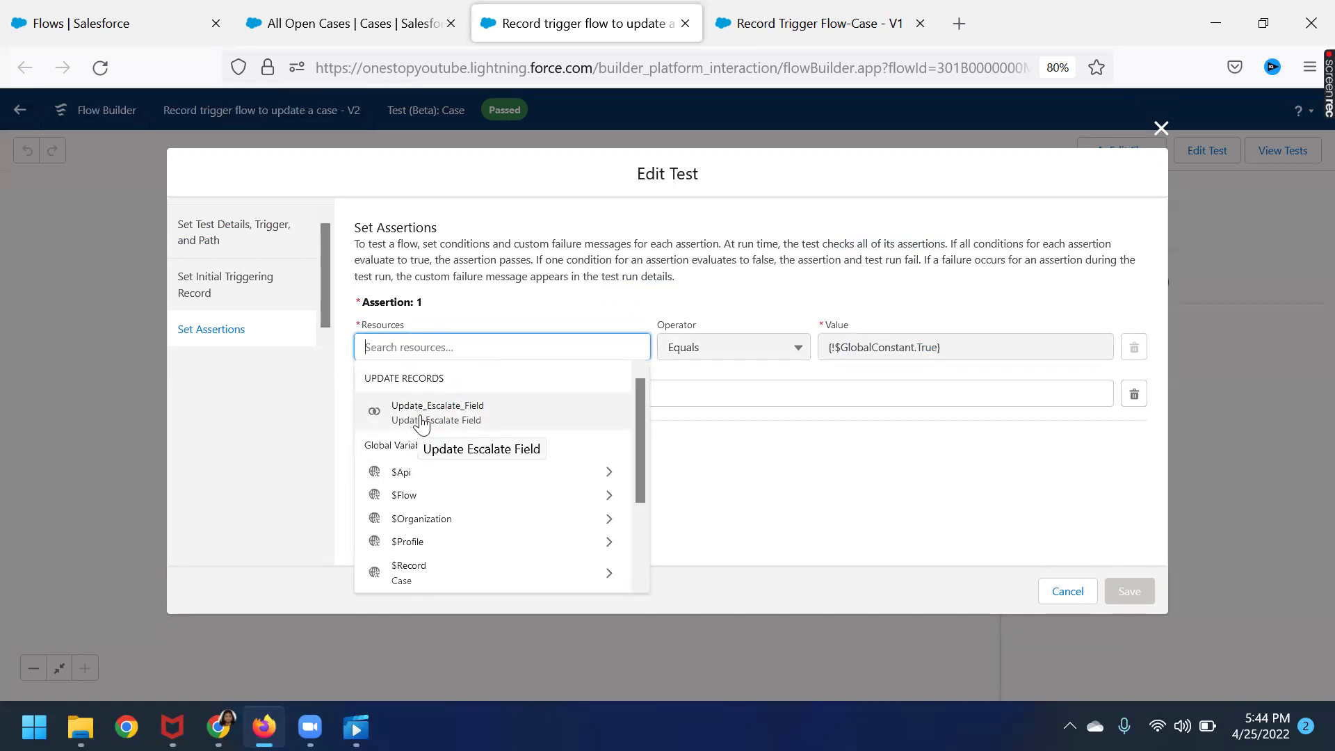
click(1160, 130)
Inspect the Update Escalate Field element's API name and field settings, and close it without changes
click(411, 339)
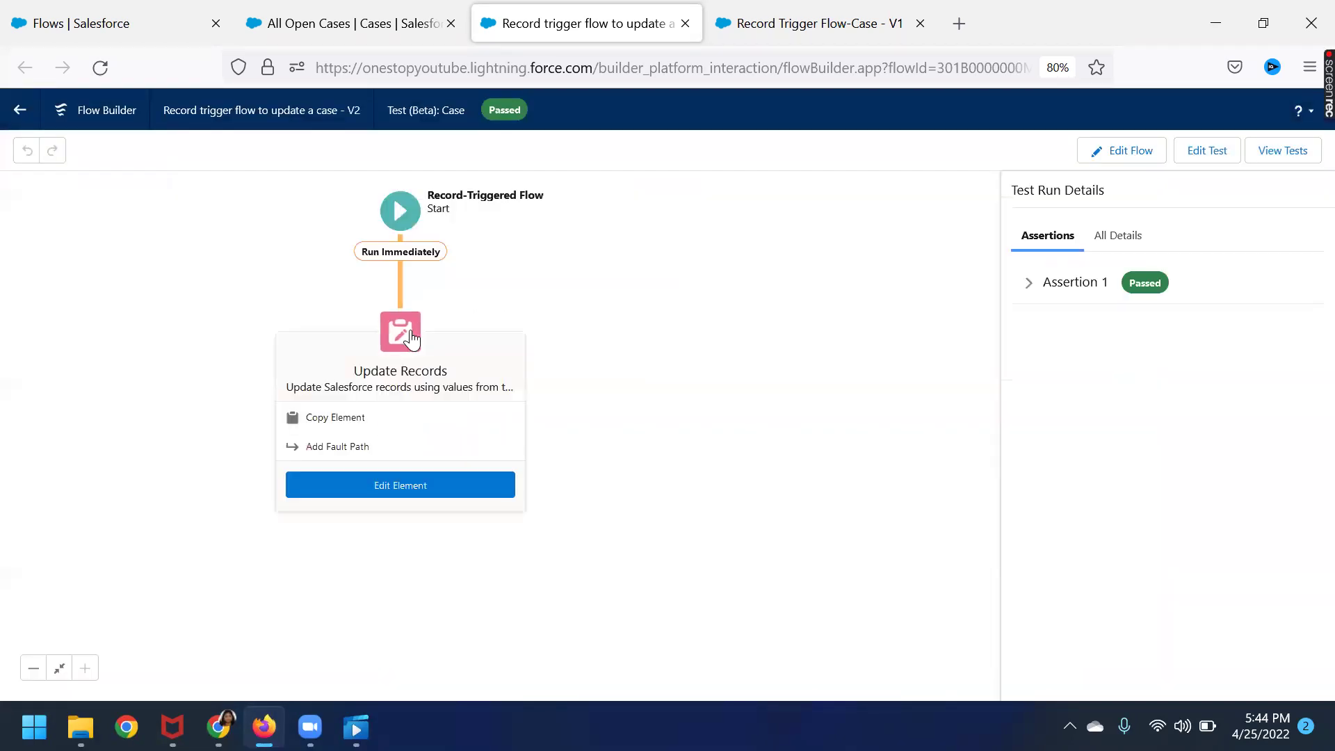
click(424, 485)
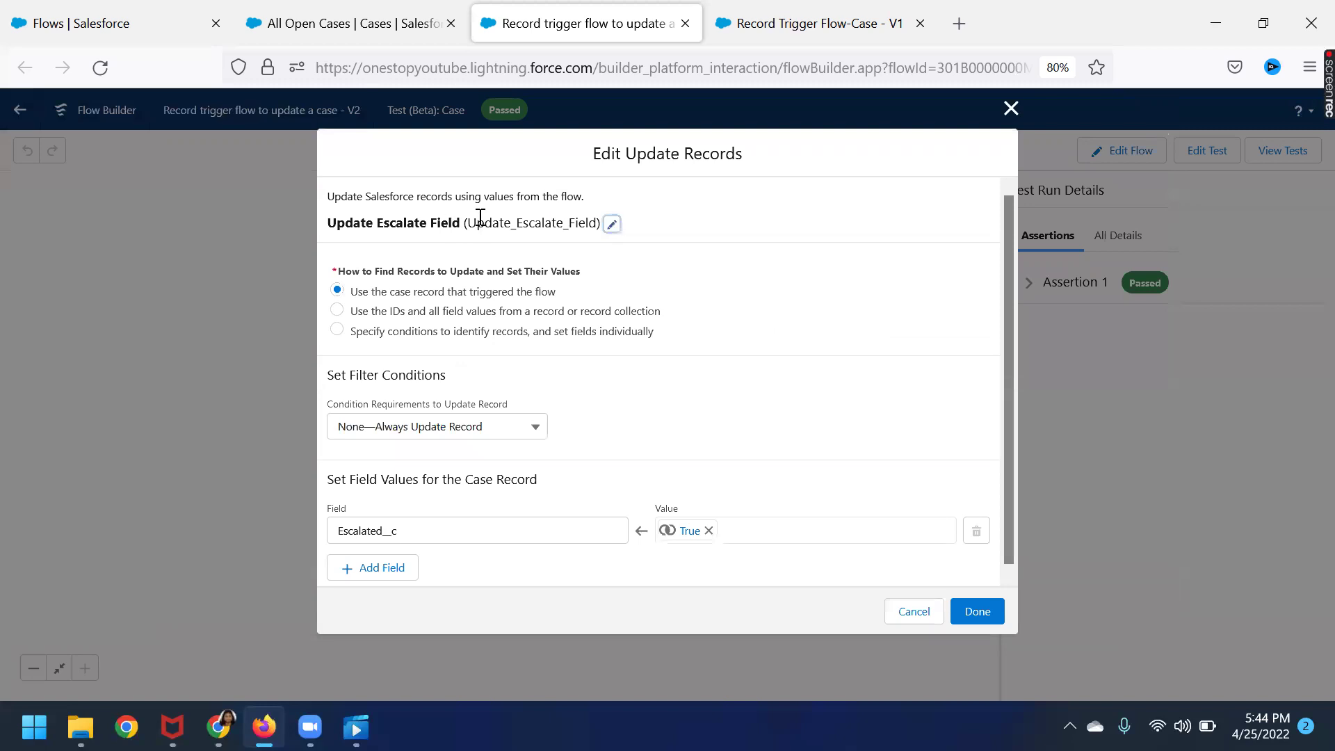
drag(468, 221, 596, 221)
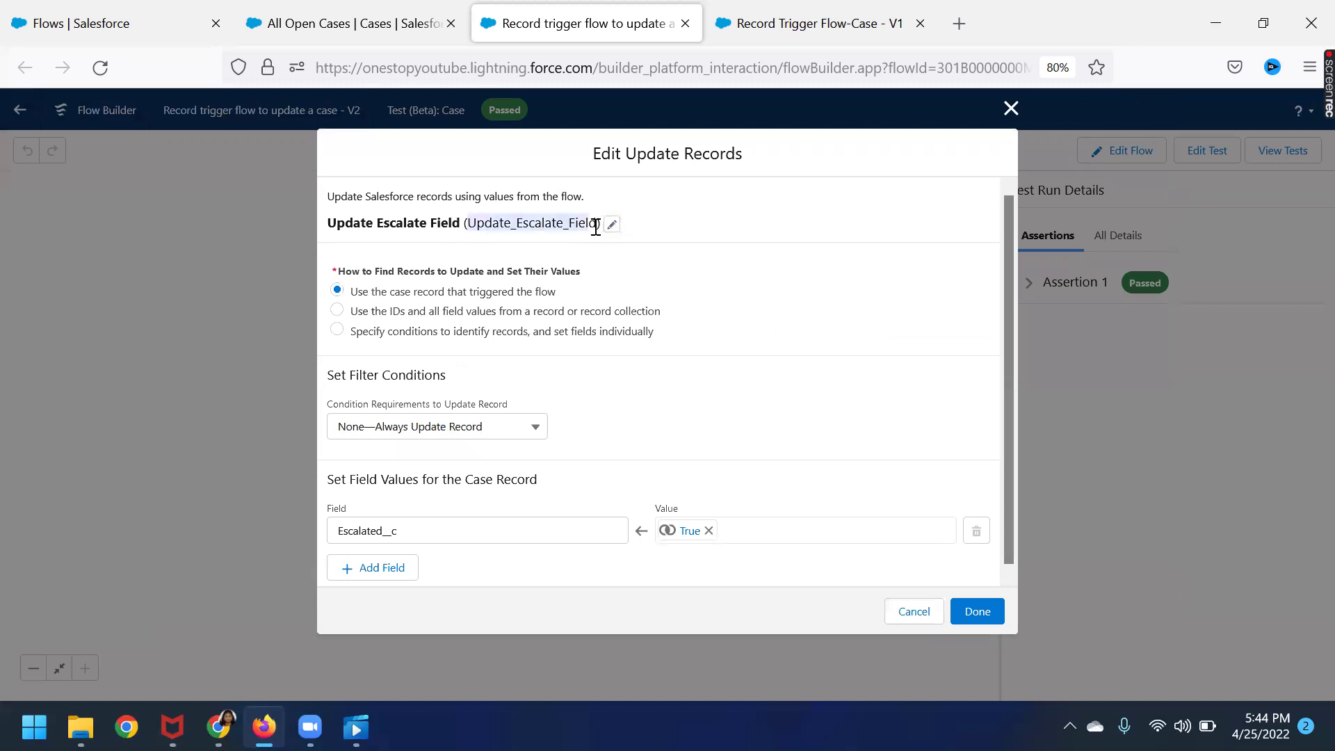
click(1011, 109)
Reopen the Case1 test's assertions and reselect Update_Escalate_Field as the resource of Assertion 1
click(1201, 157)
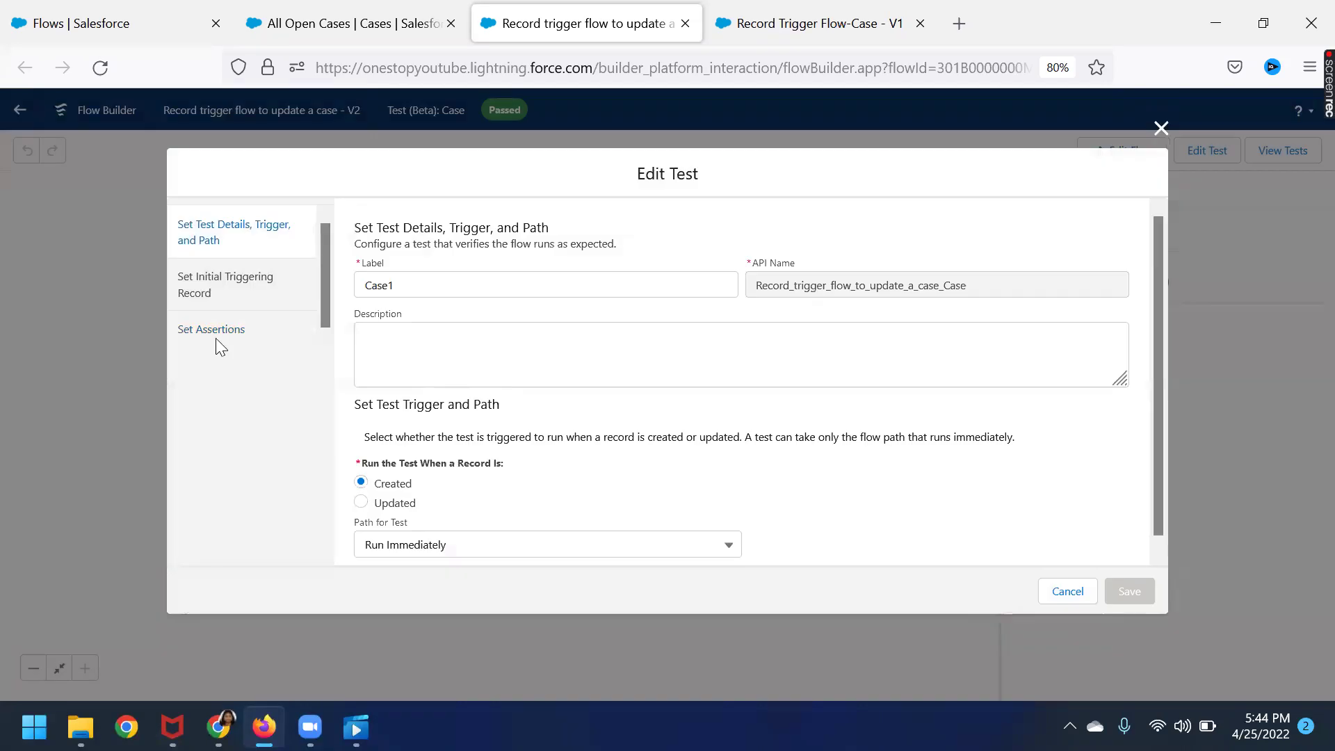
click(215, 329)
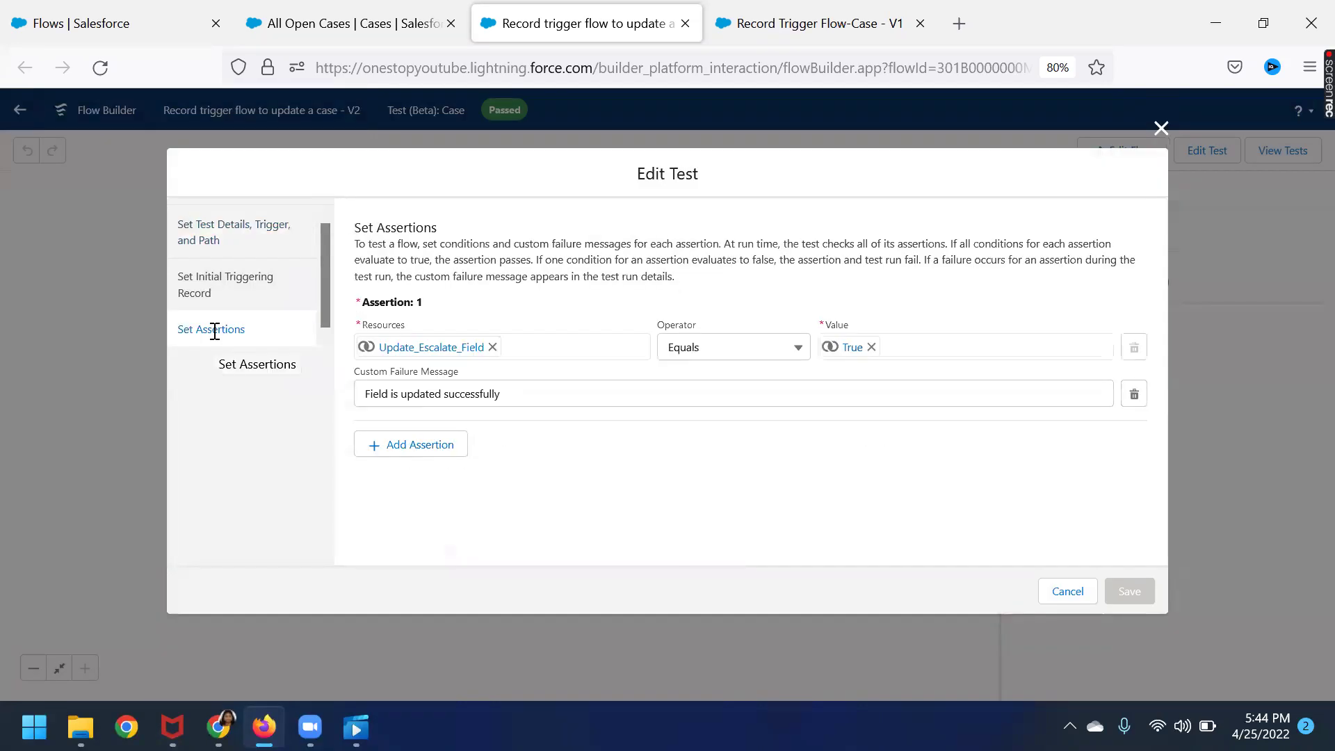
click(493, 347)
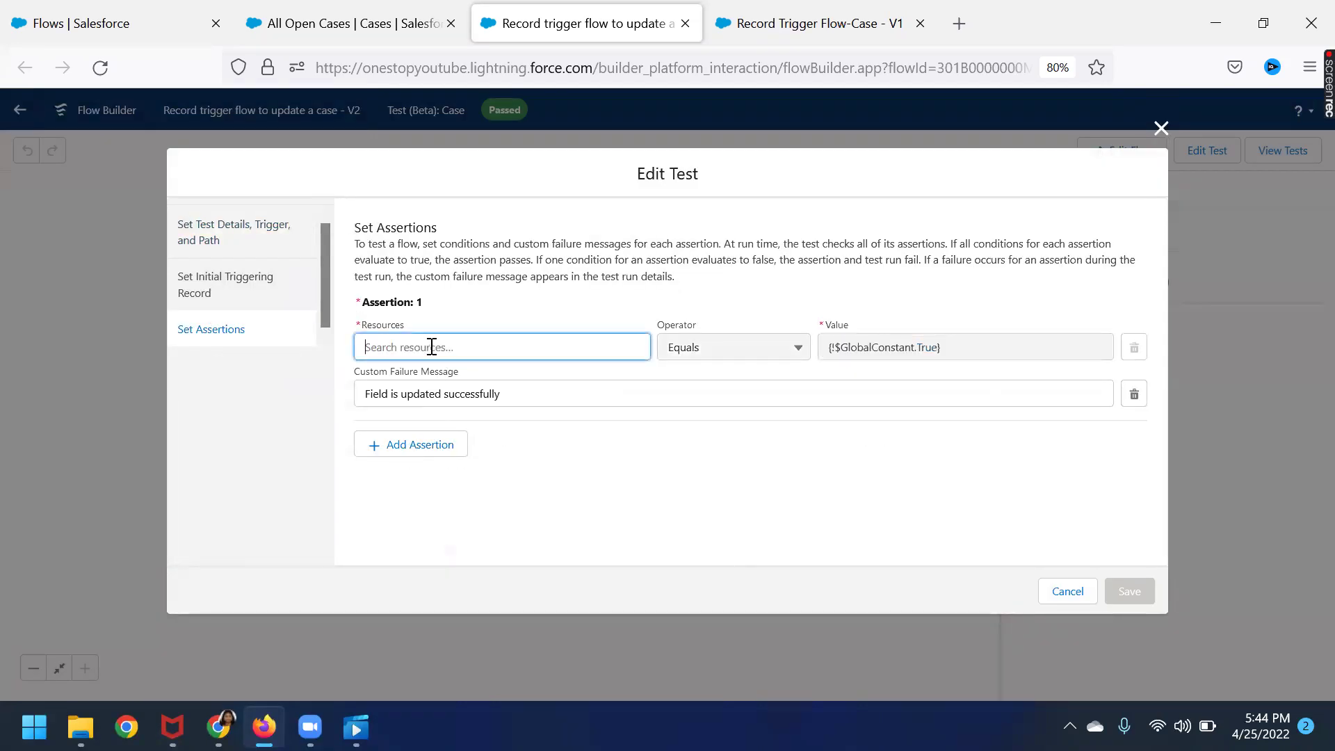
click(431, 347)
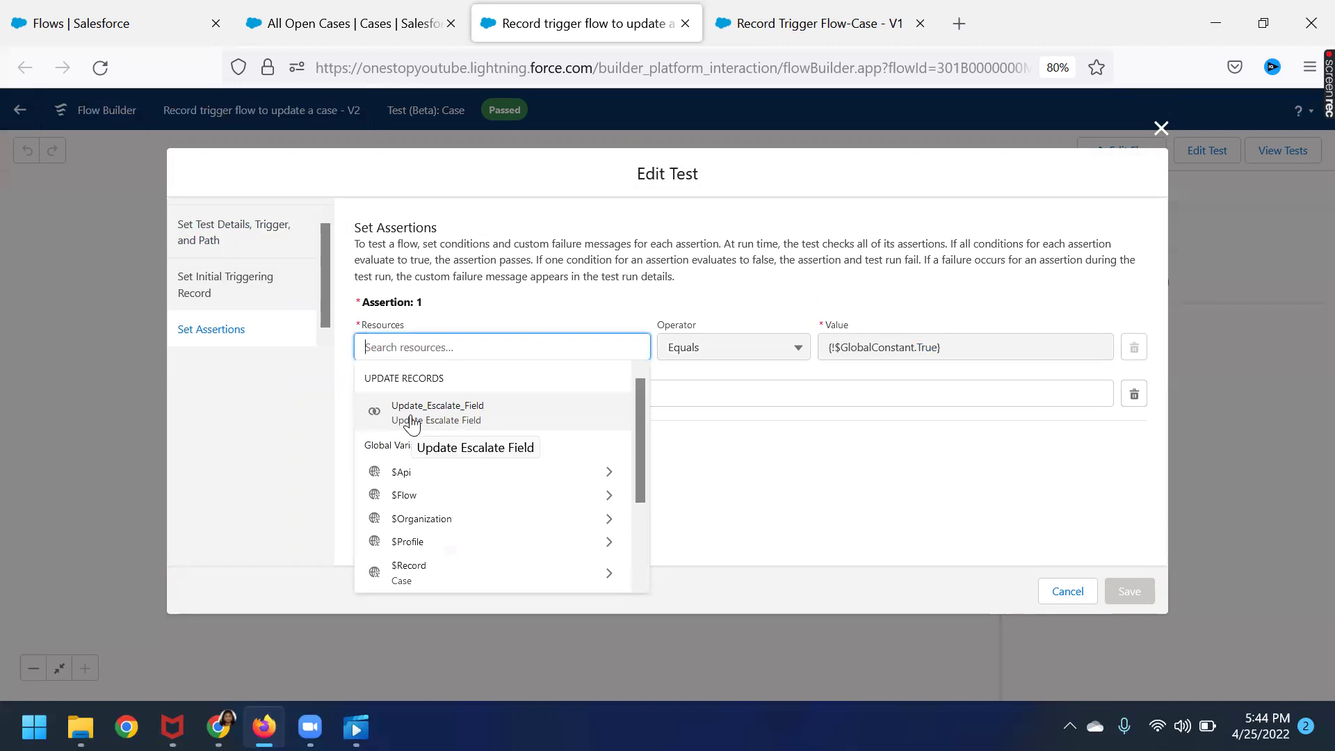
click(412, 417)
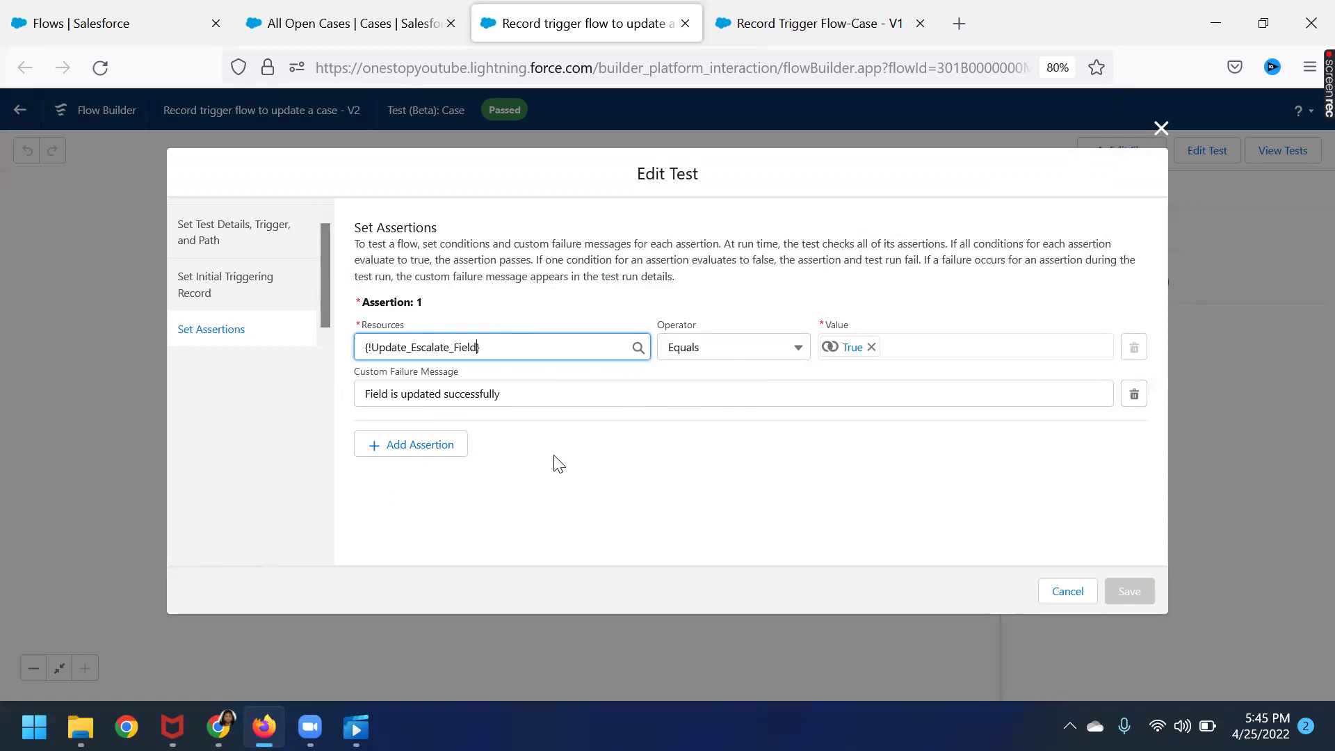
Change Assertion 1's custom failure message to "Congrats!!!Field is updated successfully" and save the test
click(517, 395)
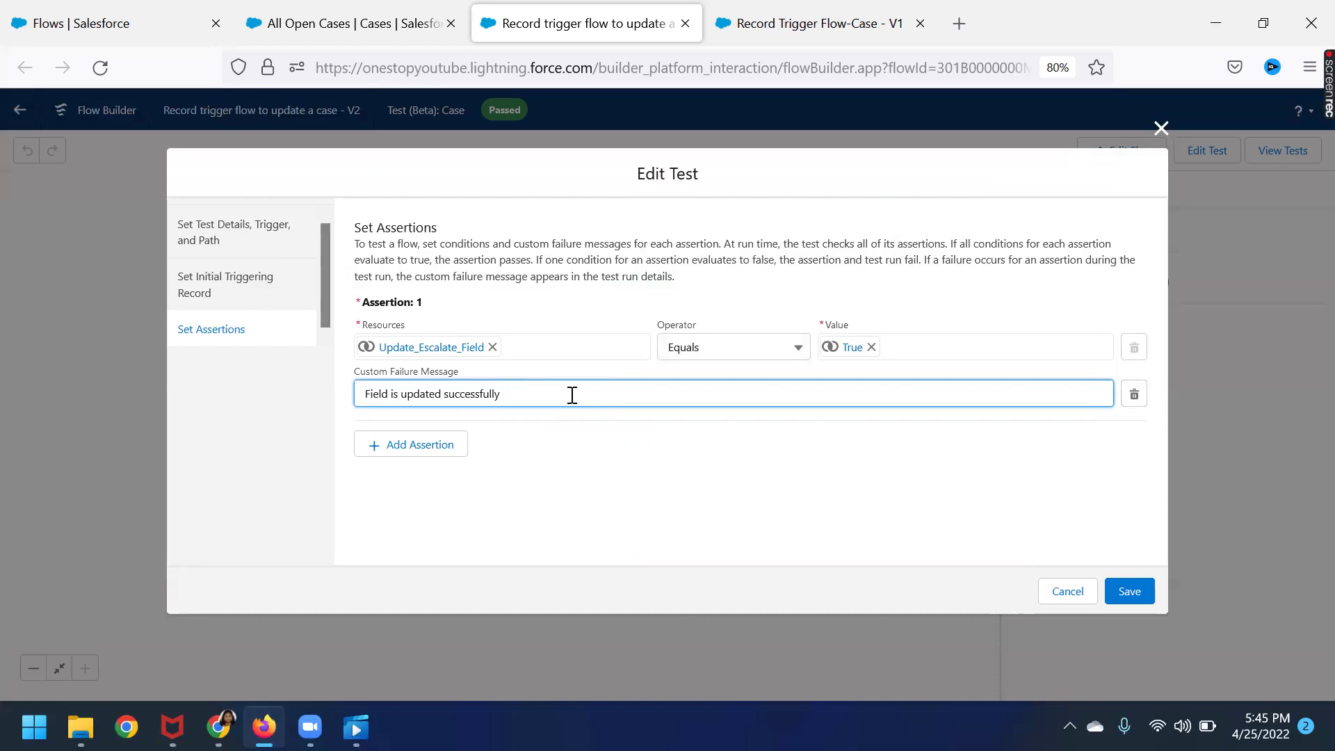
click(363, 393)
text(Congrats)
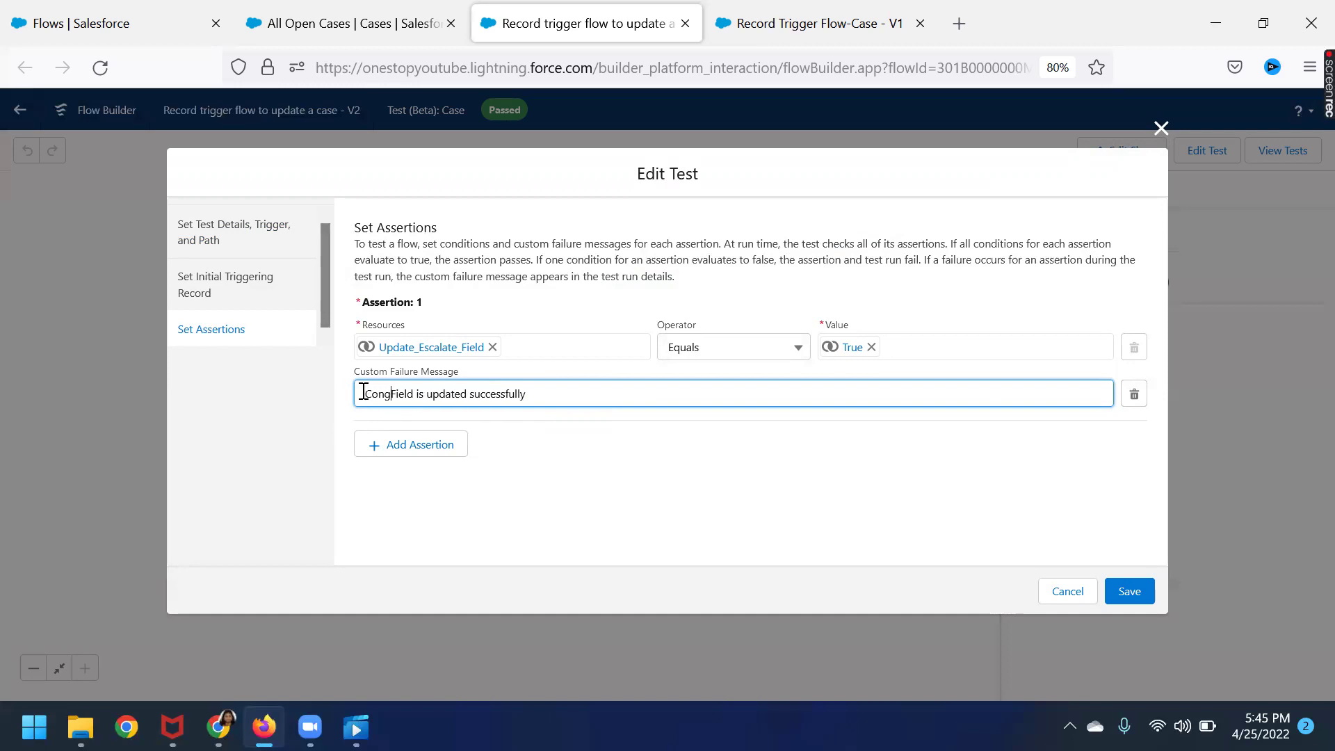
text(!!!)
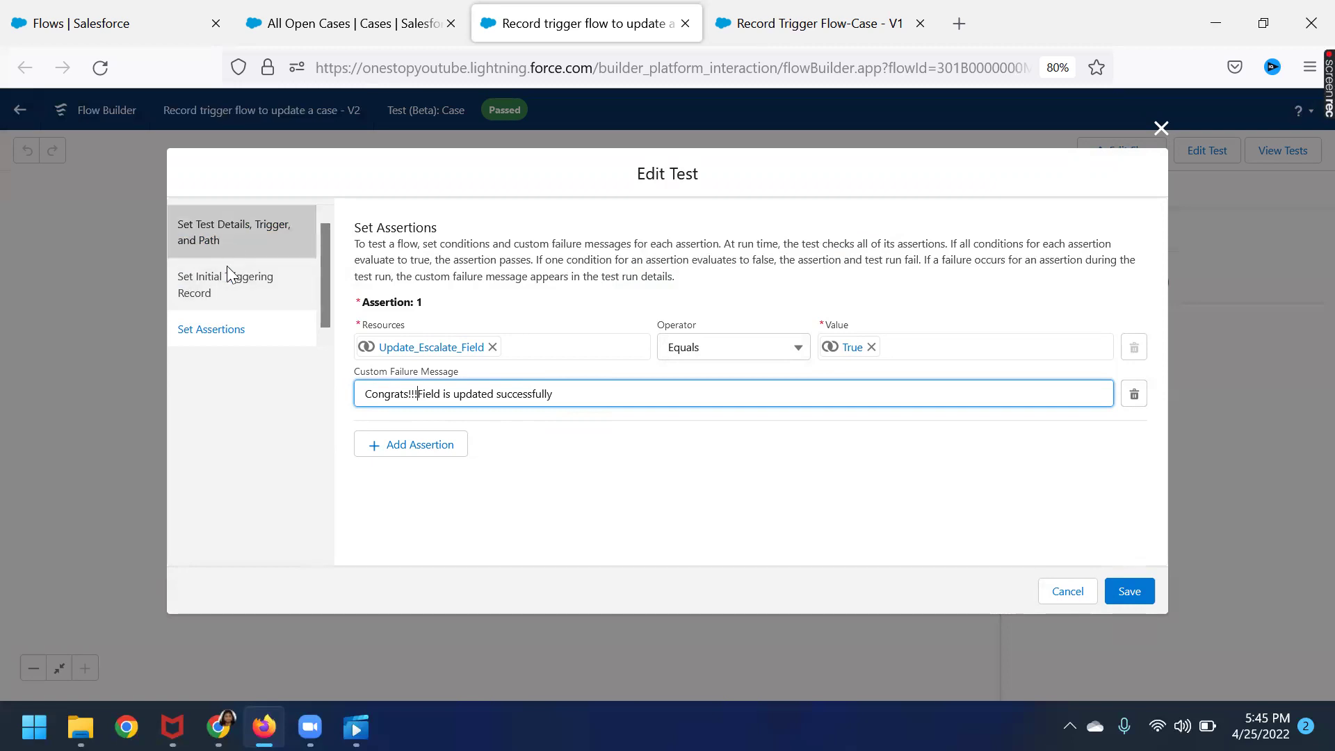
click(1121, 600)
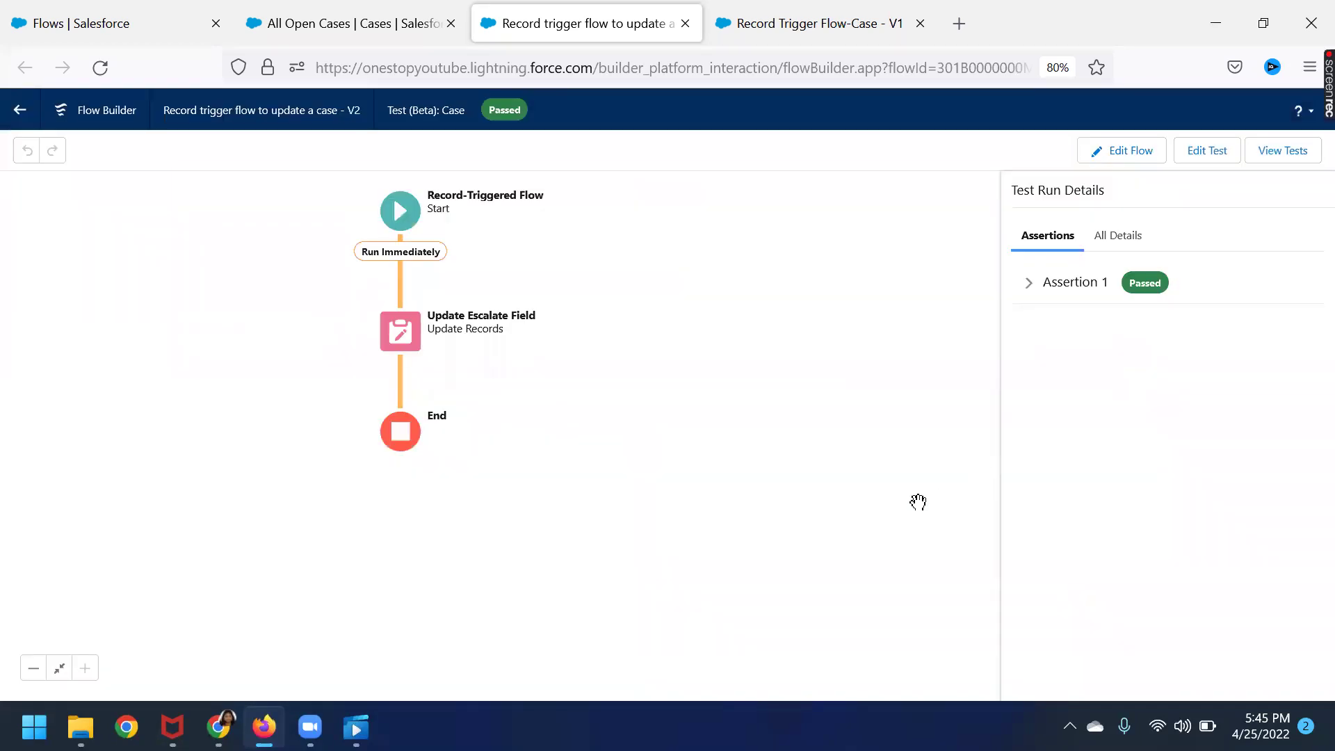
Return to the flow canvas and open its tests list to review the Case1 entry
click(1121, 153)
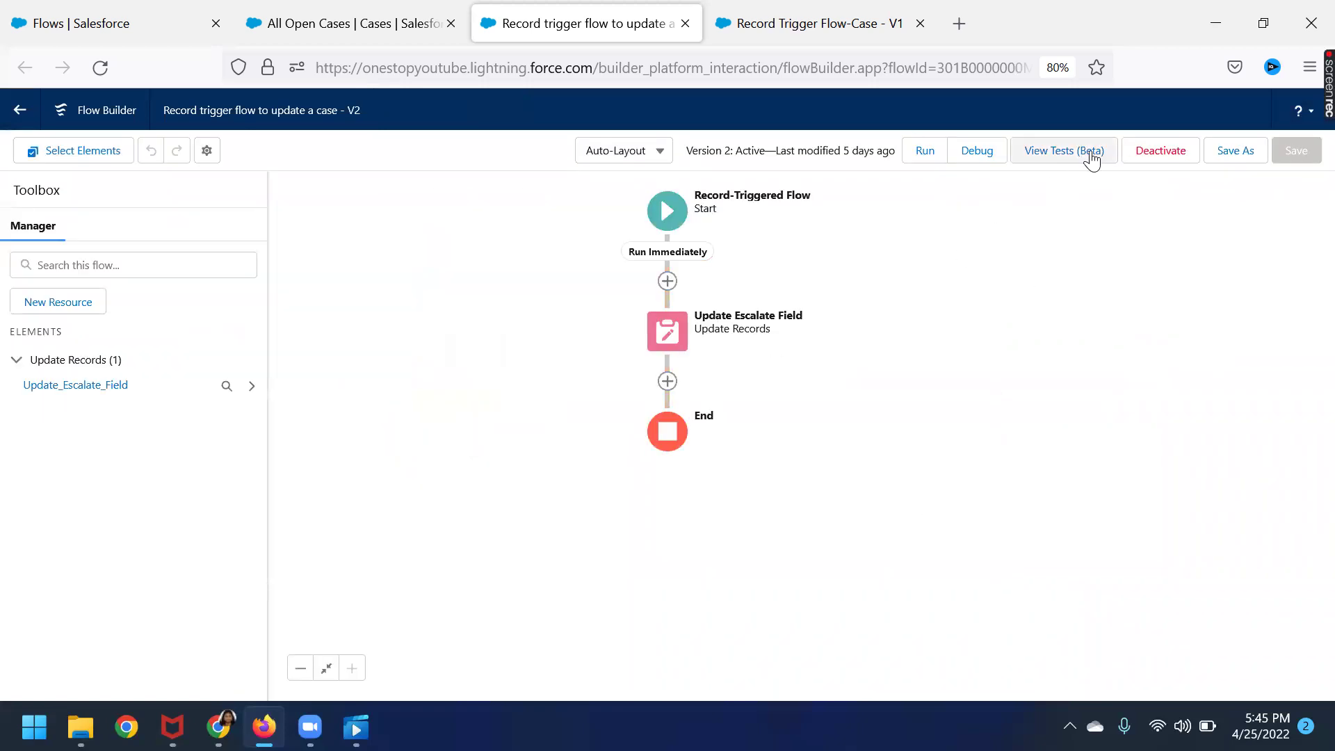
click(1093, 159)
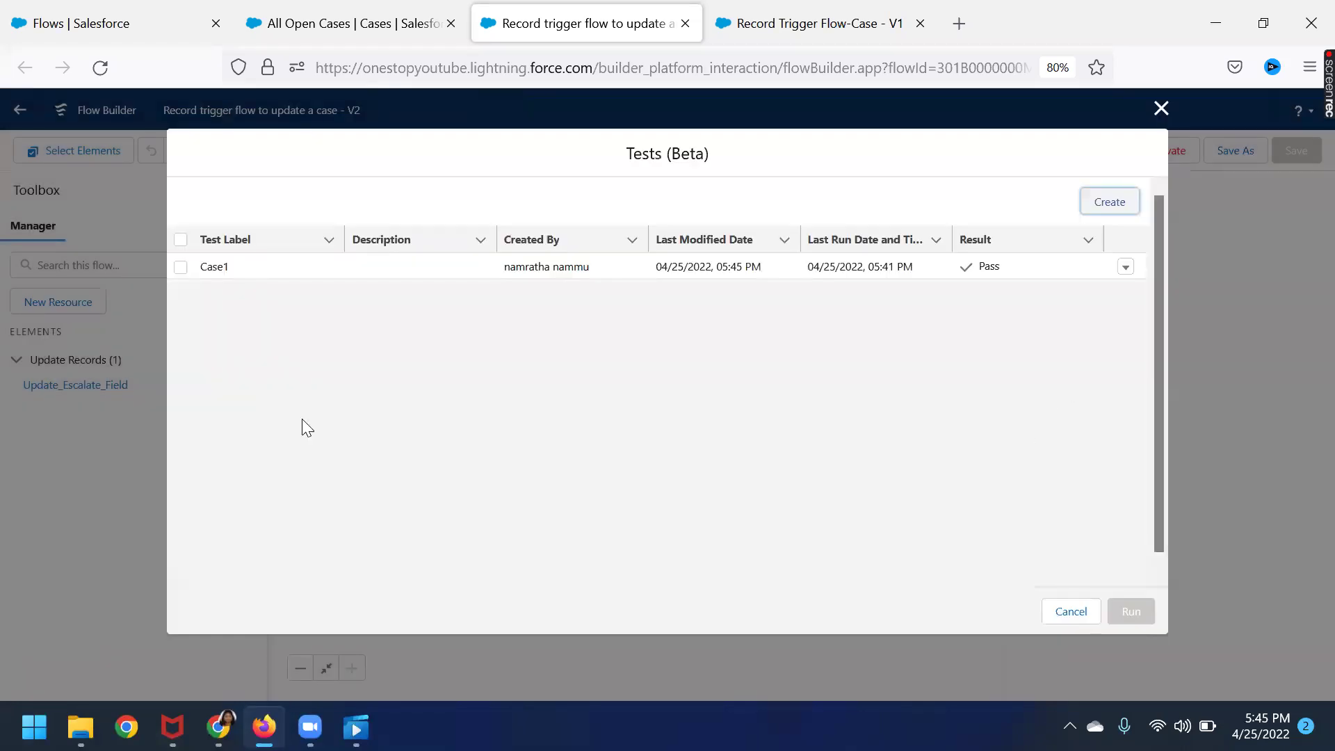
click(199, 269)
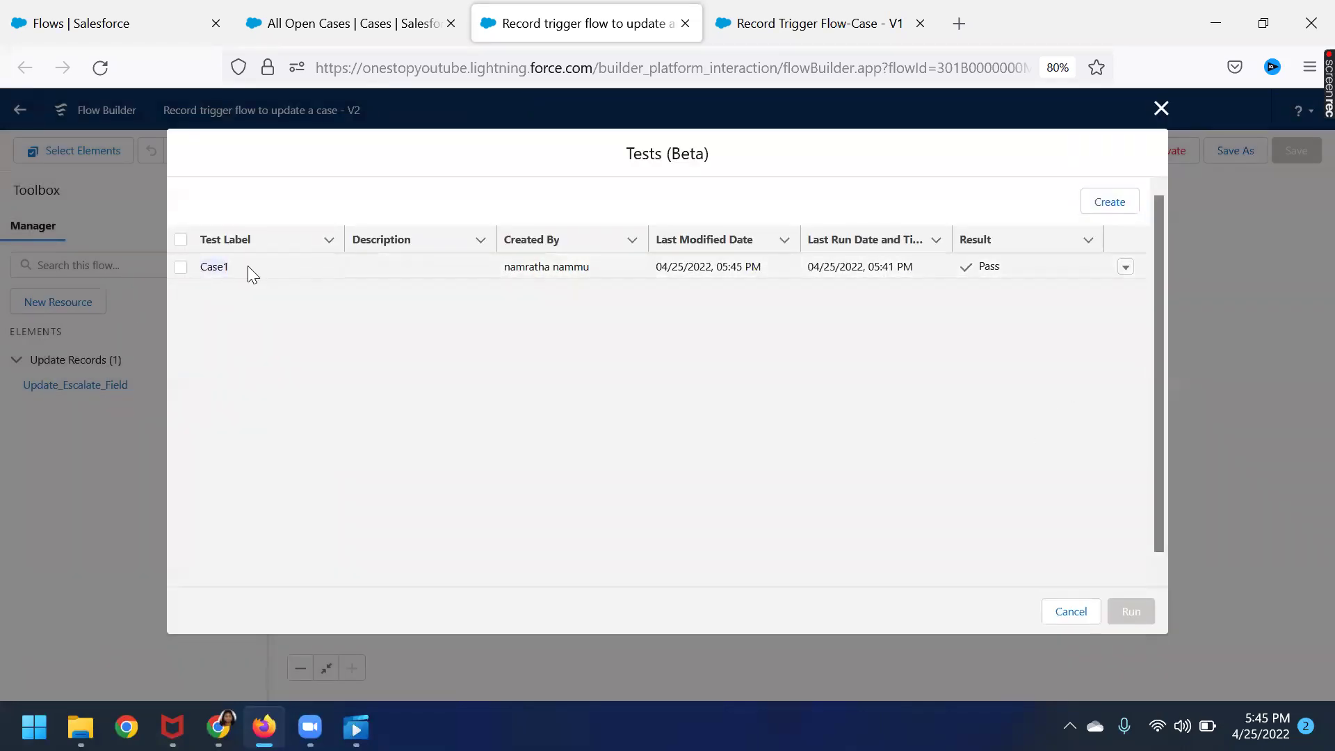
Review the Case1 entry's creator, dates and result in the tests list, and open and close its edit form without changes
click(507, 266)
drag(656, 264, 789, 271)
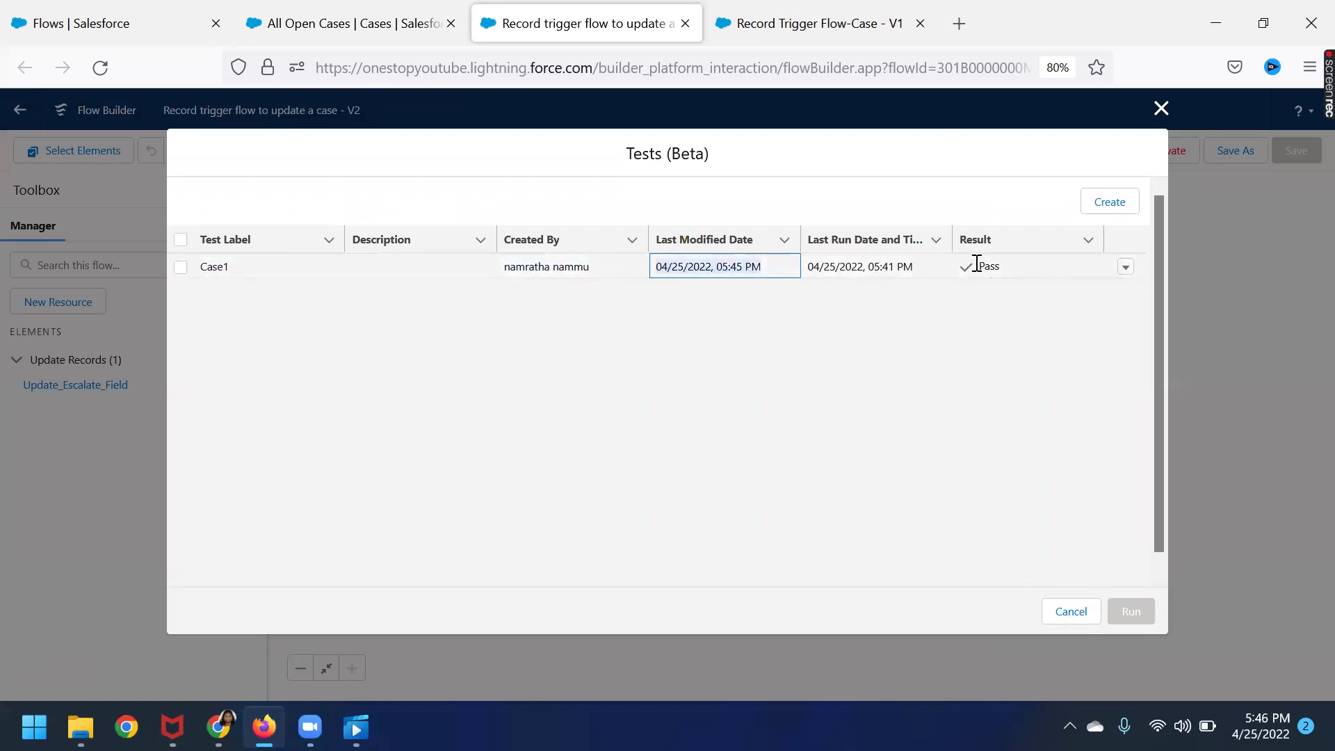
click(1010, 272)
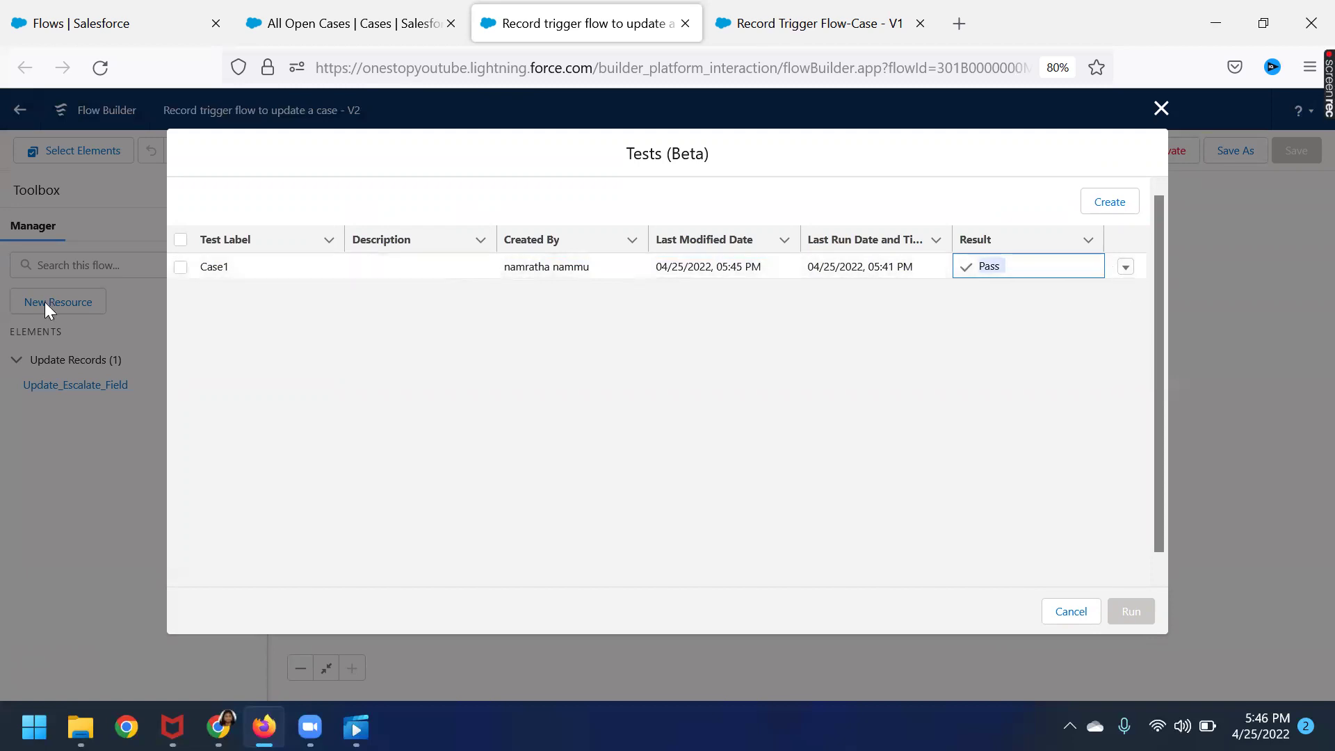
click(1126, 270)
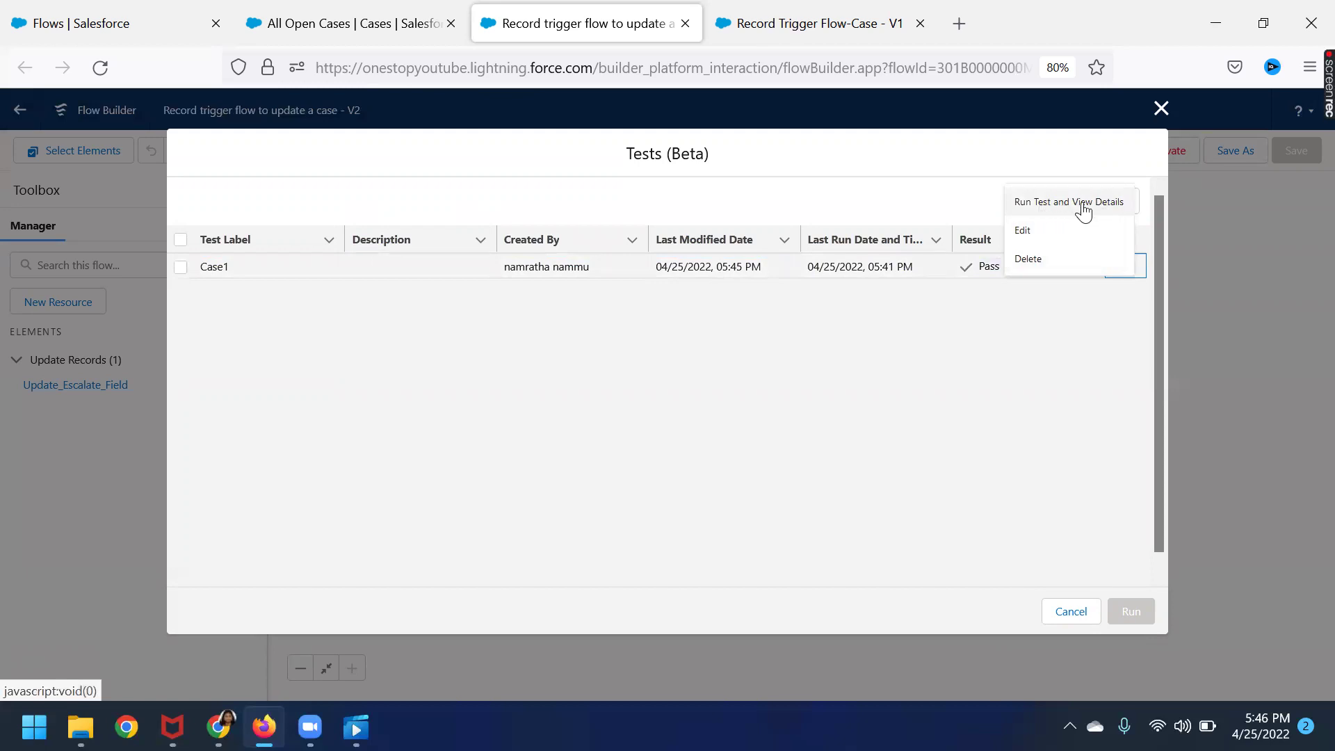
click(1023, 232)
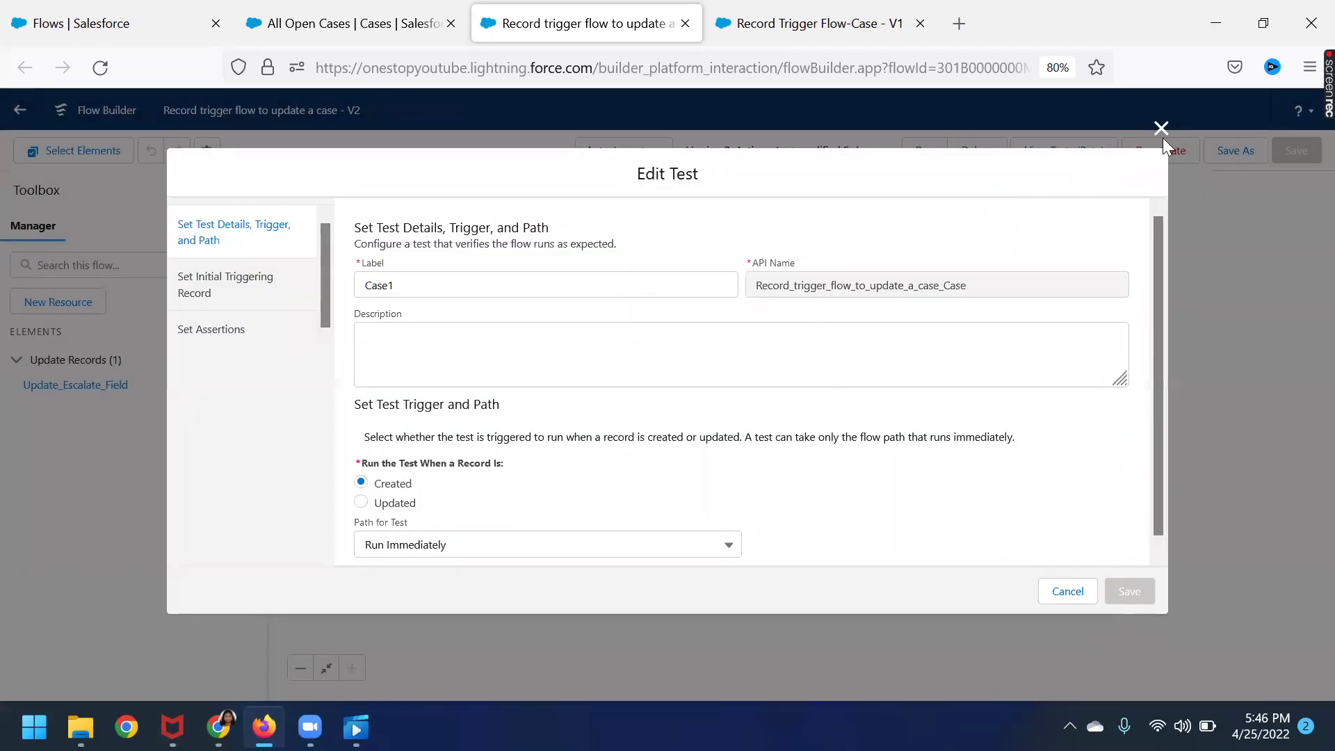
click(1161, 129)
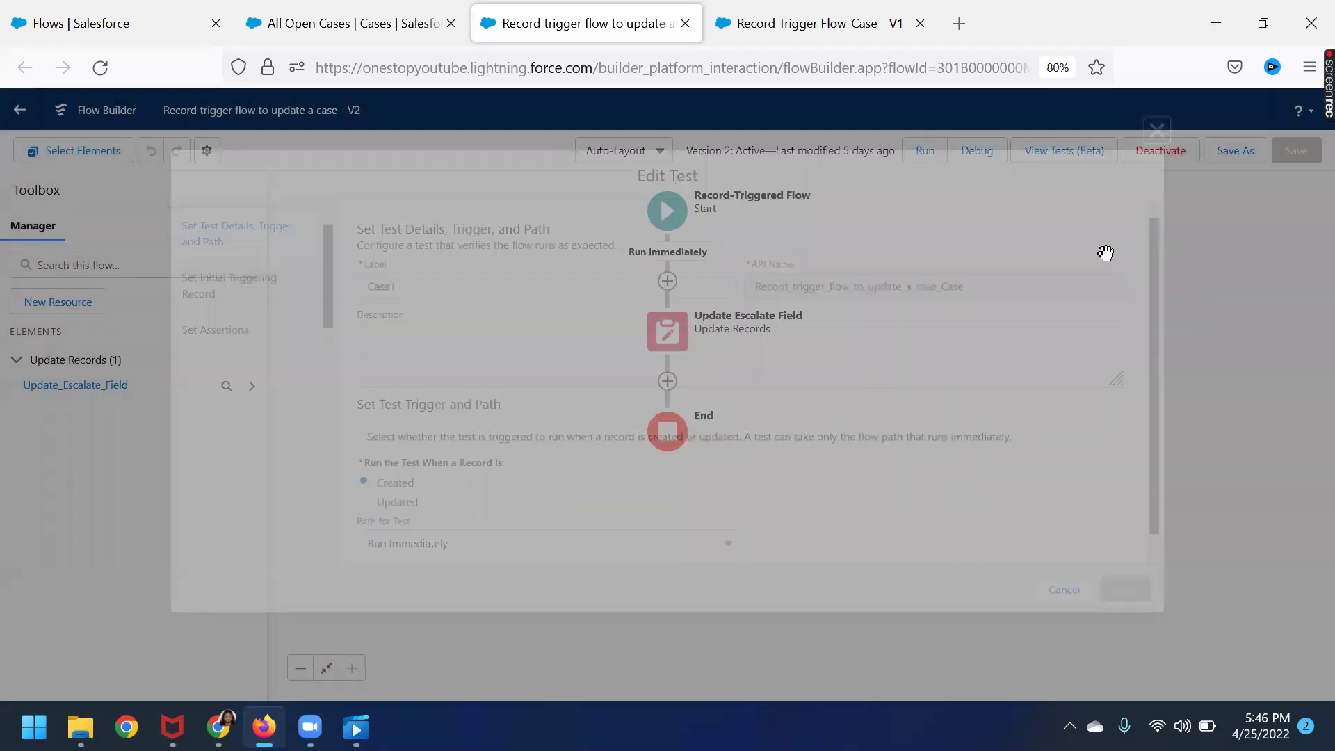
Run the Case1 test from the flow's tests list and view its run details
click(1094, 155)
click(1127, 267)
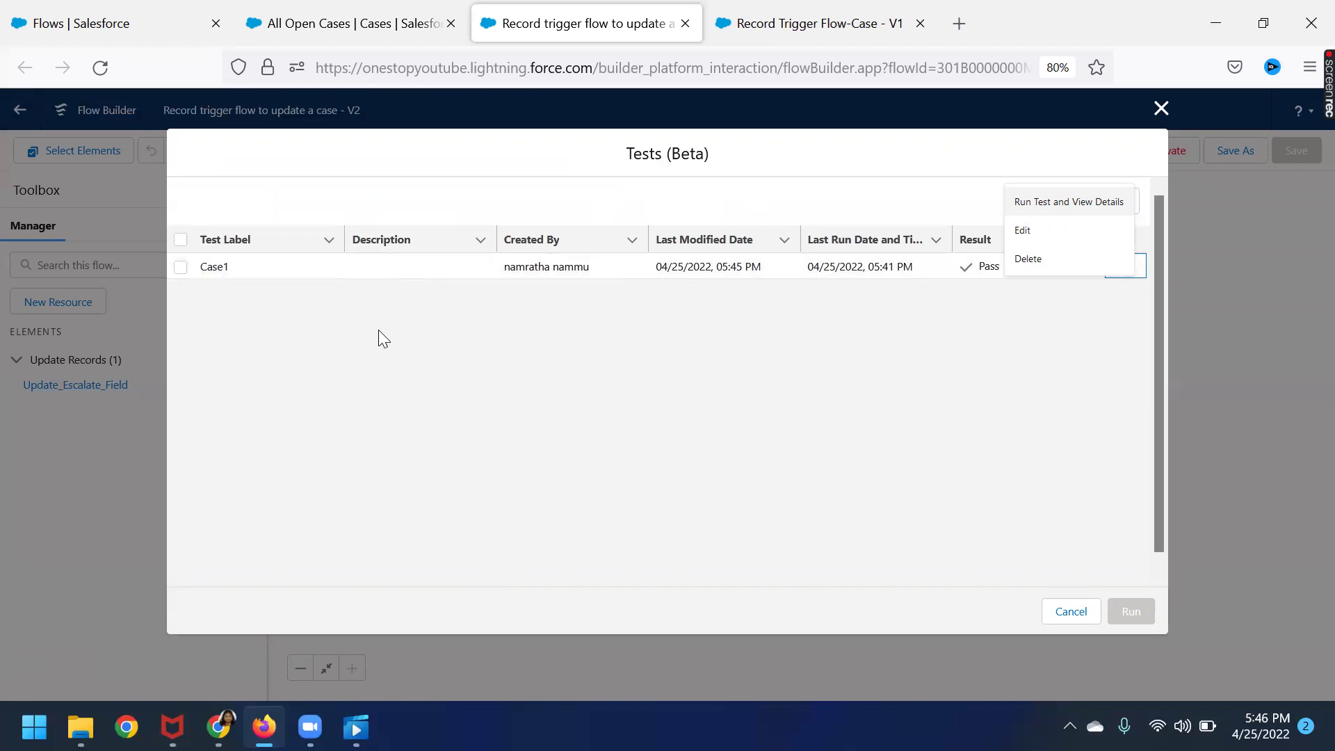
click(1022, 208)
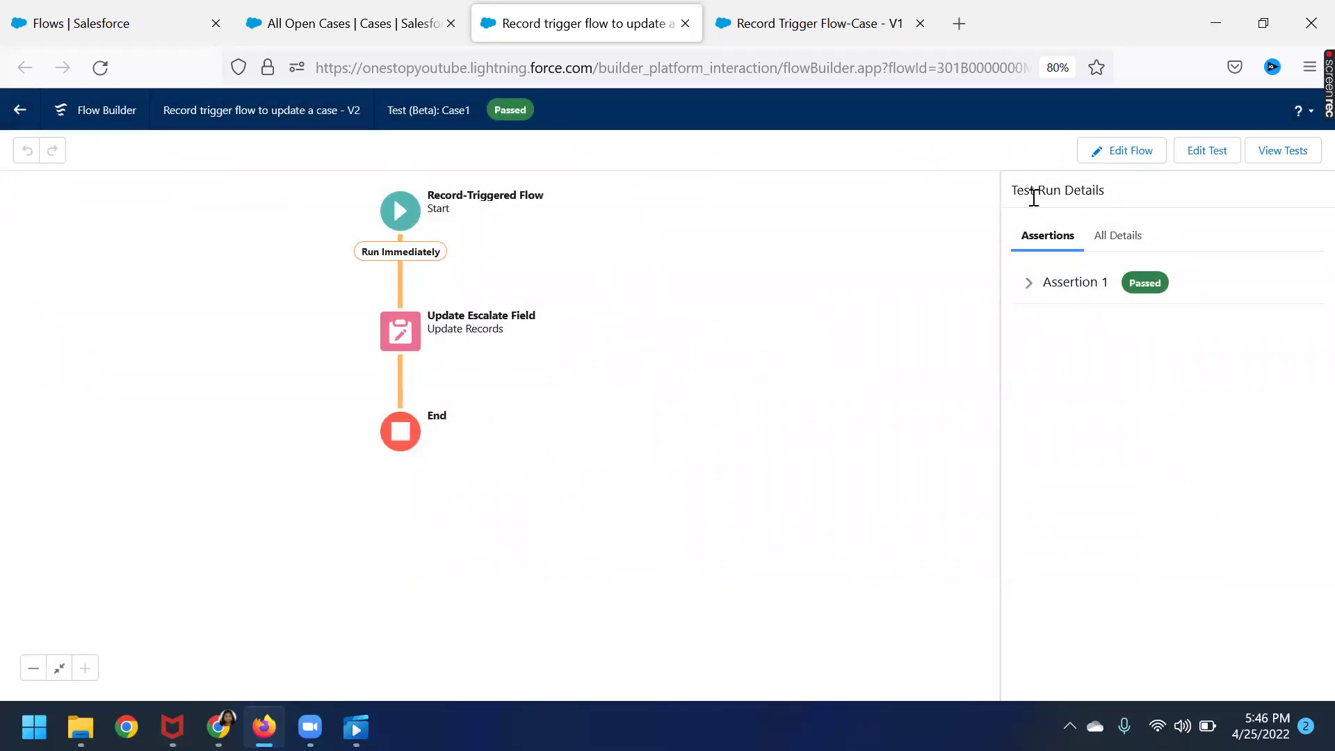
drag(1013, 192, 1116, 204)
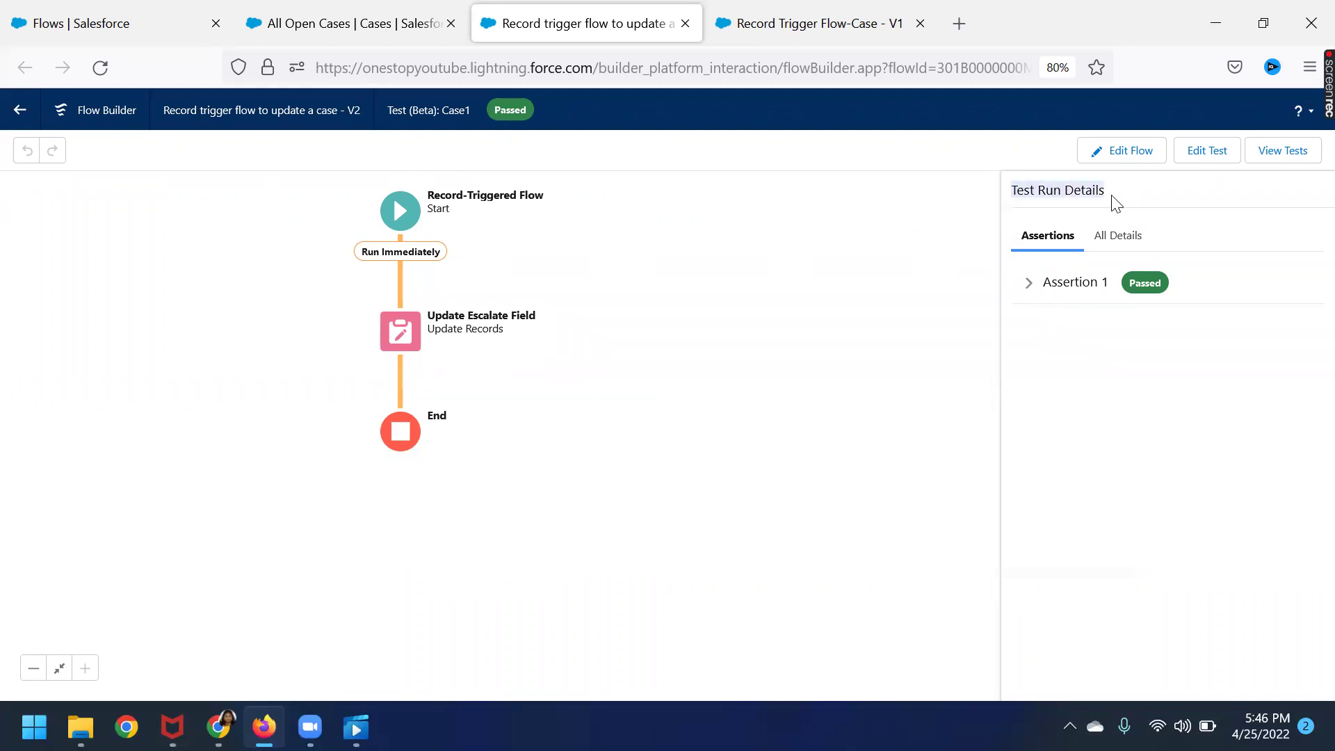
Expand Assertion 1 in the run details and examine its condition and condition evaluation
click(1028, 289)
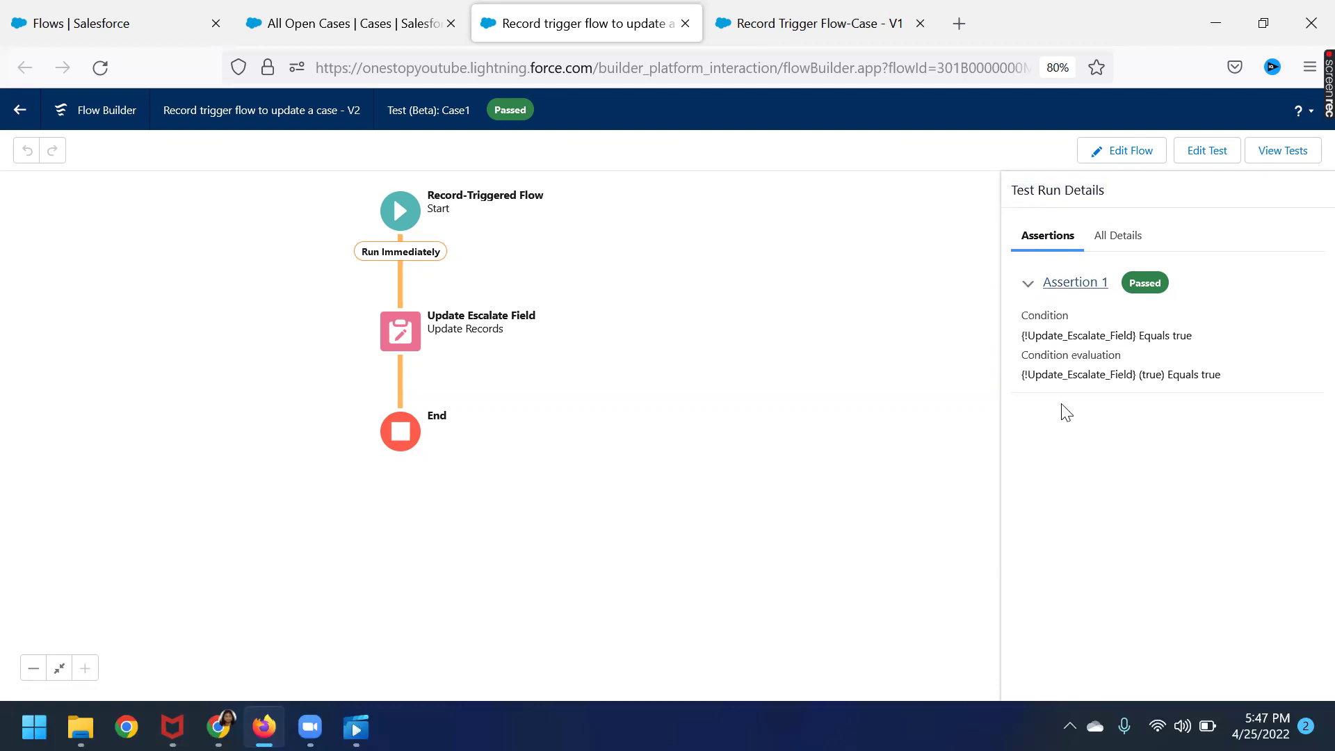
drag(1024, 338, 1188, 336)
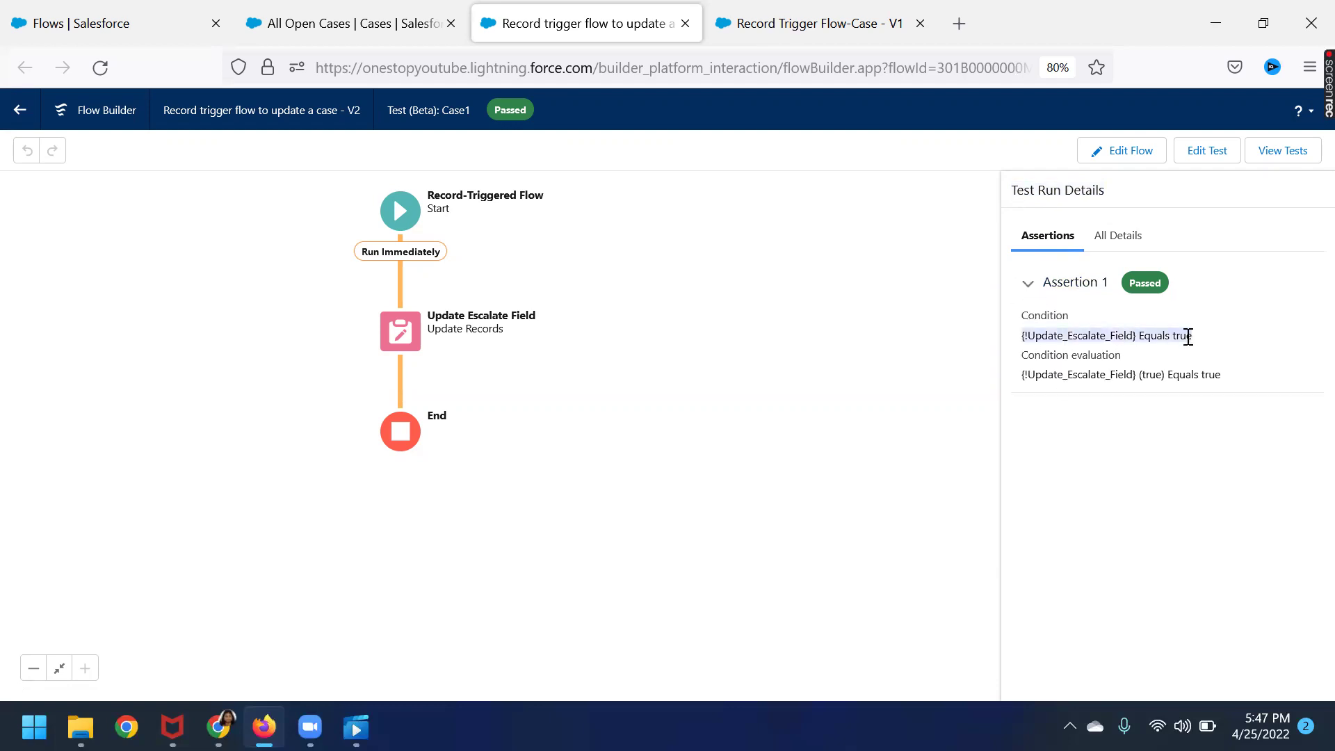
drag(1022, 359, 1113, 356)
drag(1022, 375, 1223, 376)
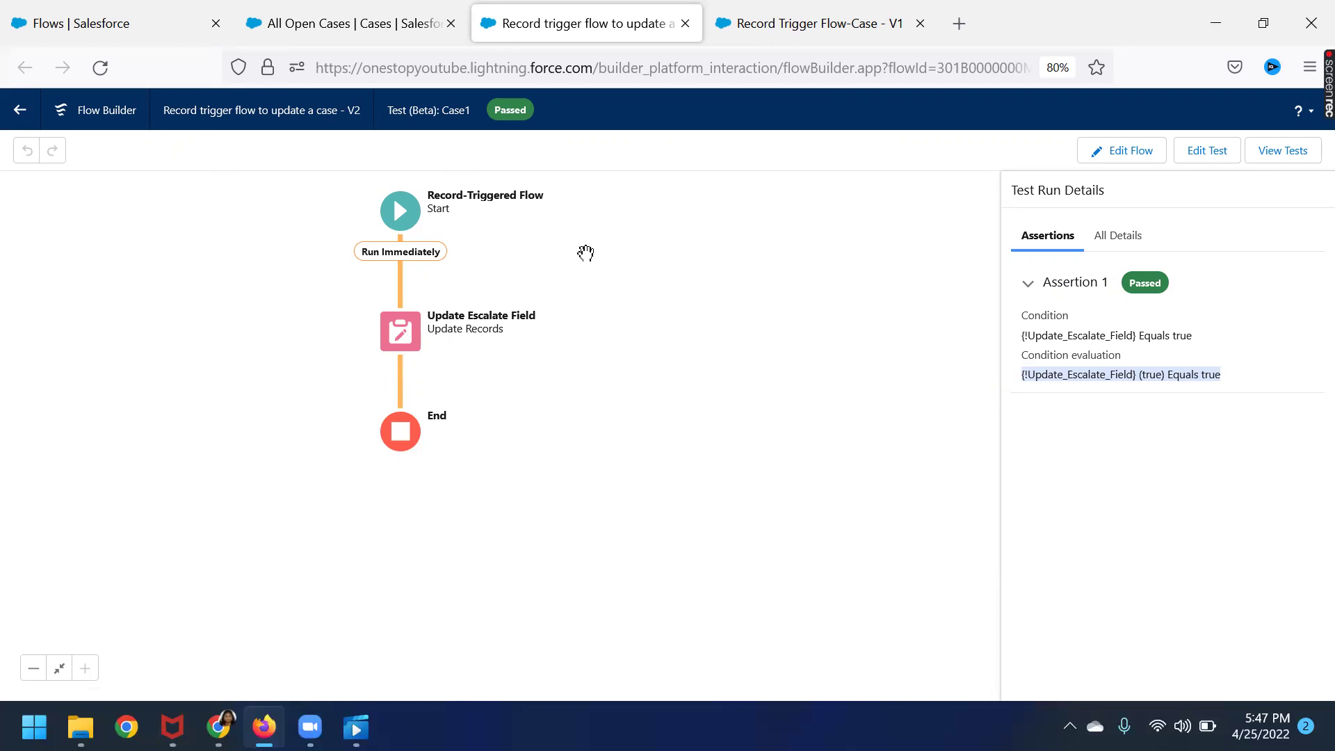
In all details of the test run, examine how the interview started and the start condition requirements
click(1123, 237)
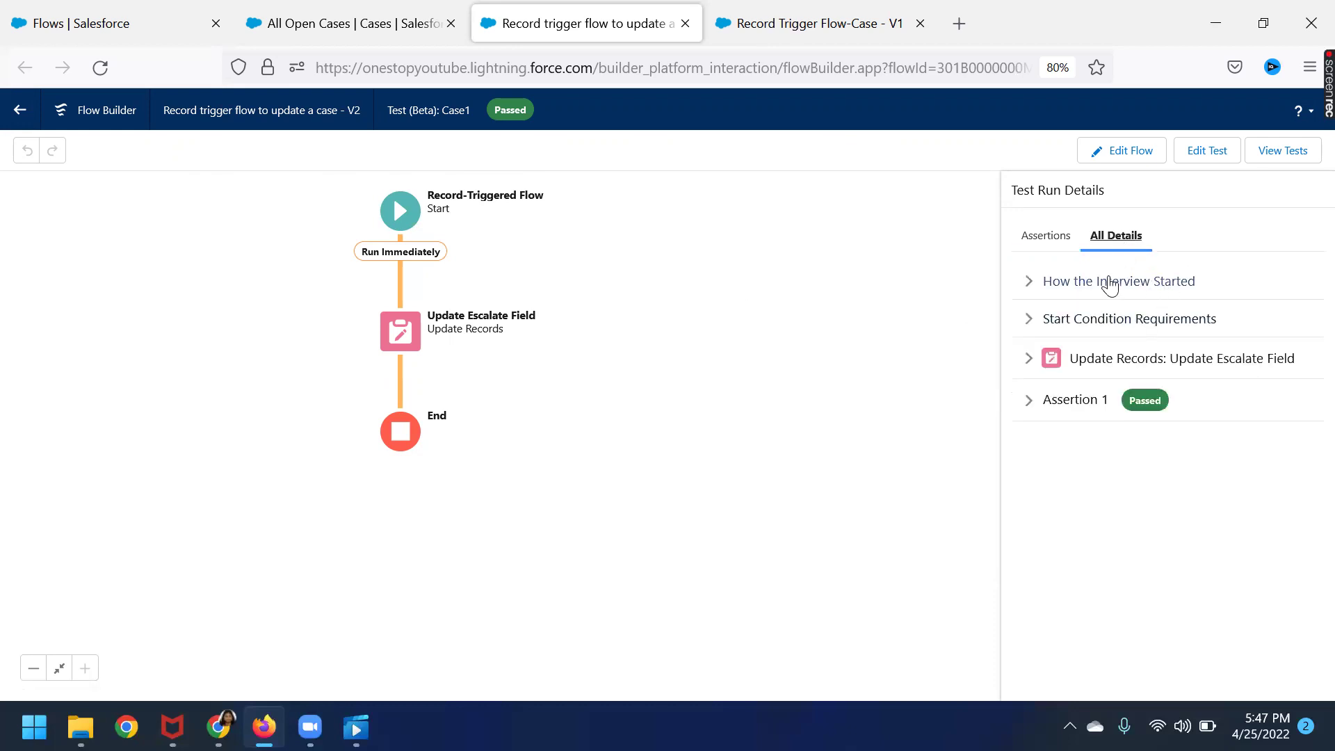
click(1029, 282)
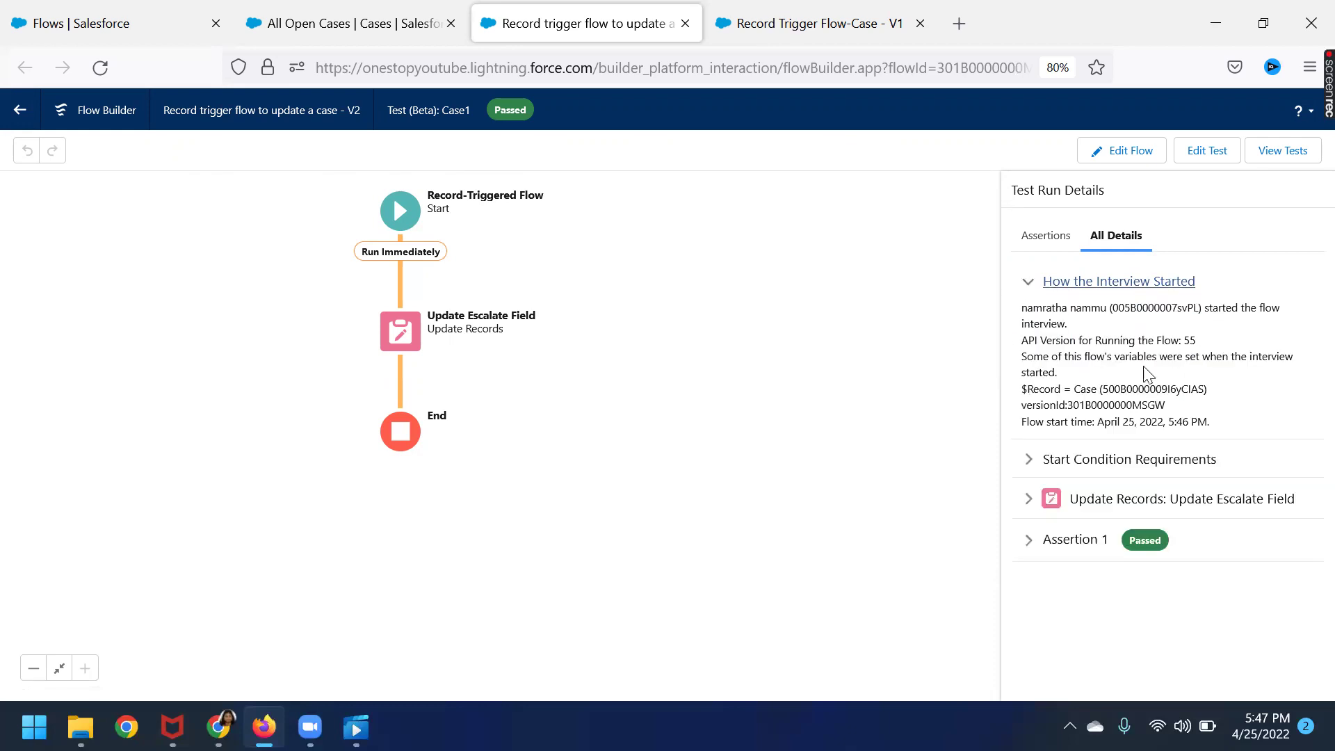
drag(1023, 392, 1234, 408)
click(1153, 467)
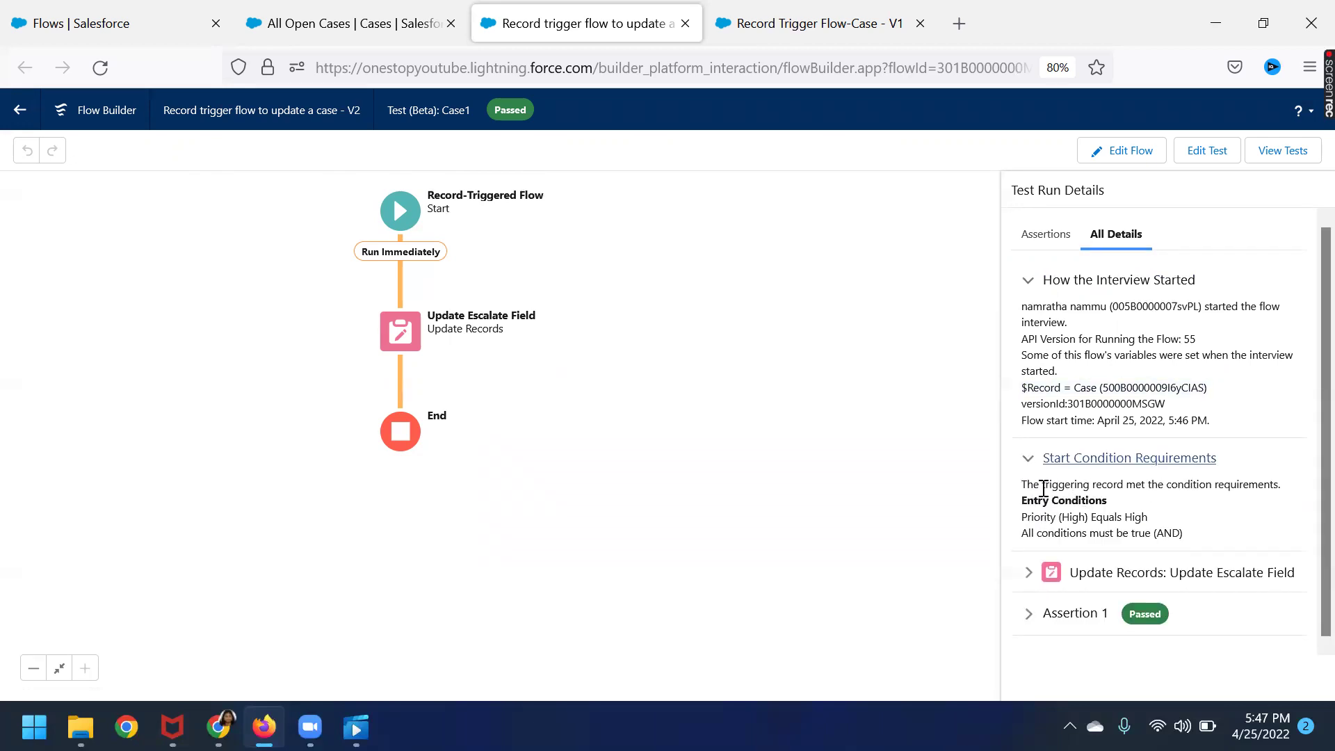
drag(1043, 487, 1204, 508)
drag(1023, 518, 1150, 520)
drag(1025, 534, 1194, 531)
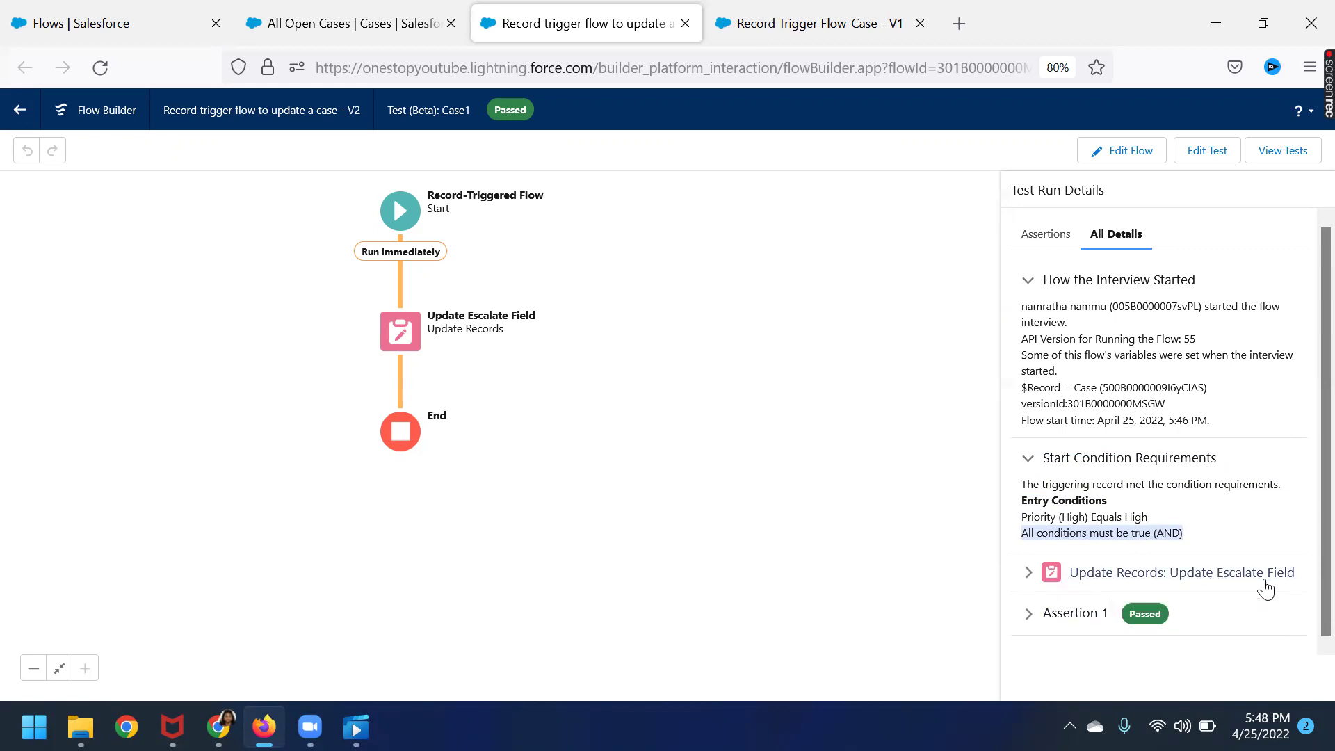
Examine the Update Escalate Field details of the test run, including the escalated field, triggering case record values and result
click(1029, 576)
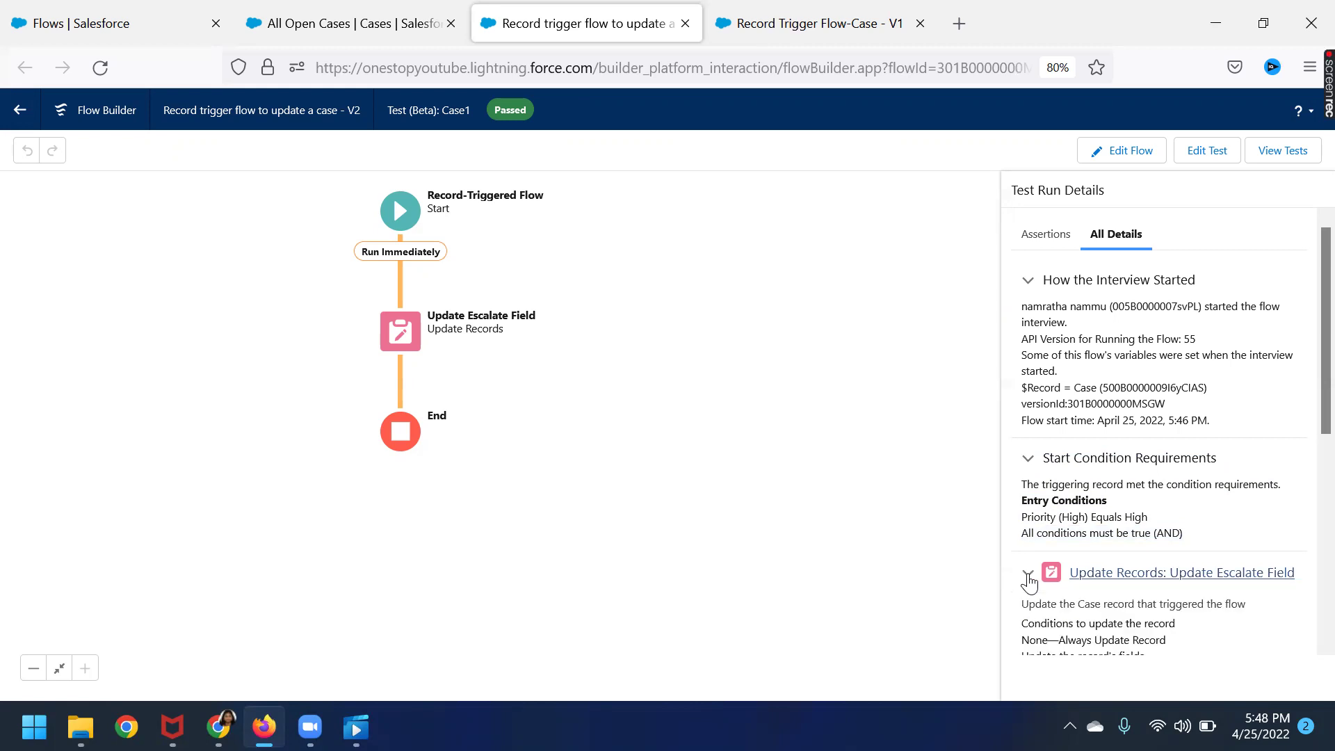
scroll(1074, 557, down, 3)
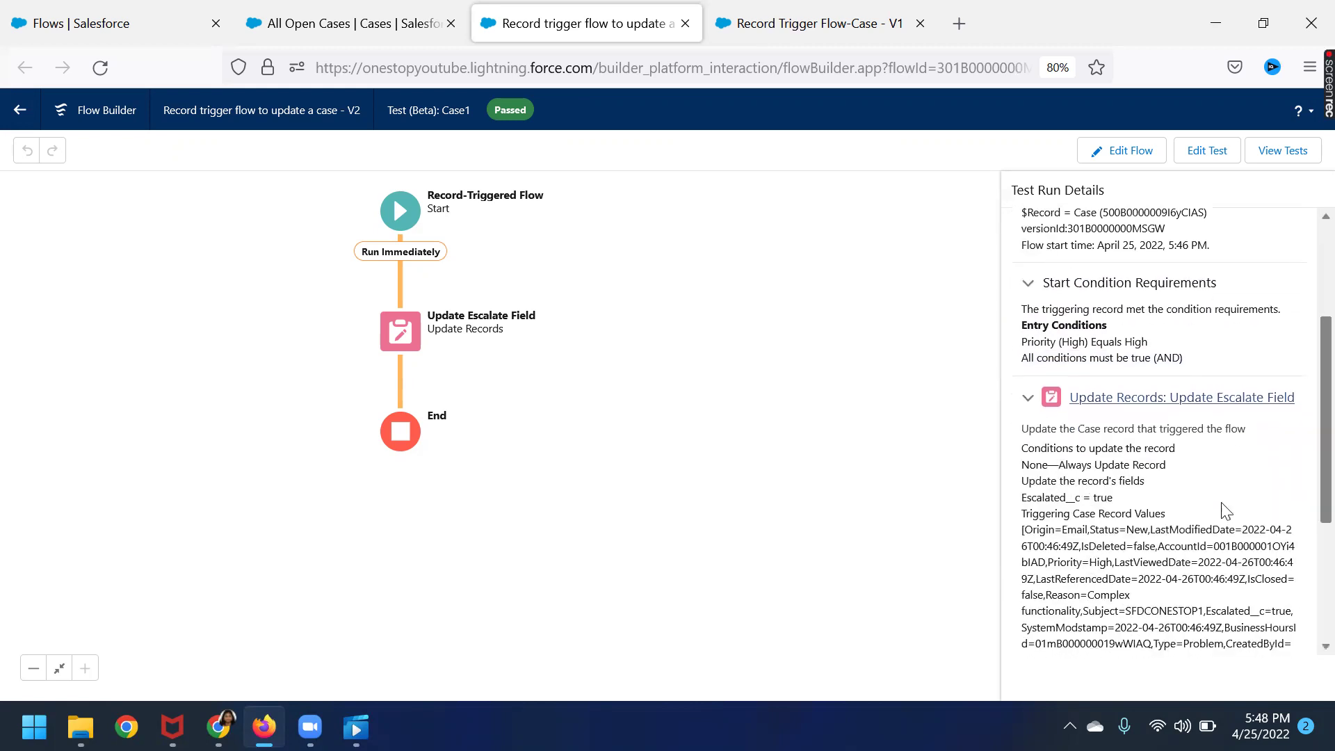
drag(1022, 502, 1109, 502)
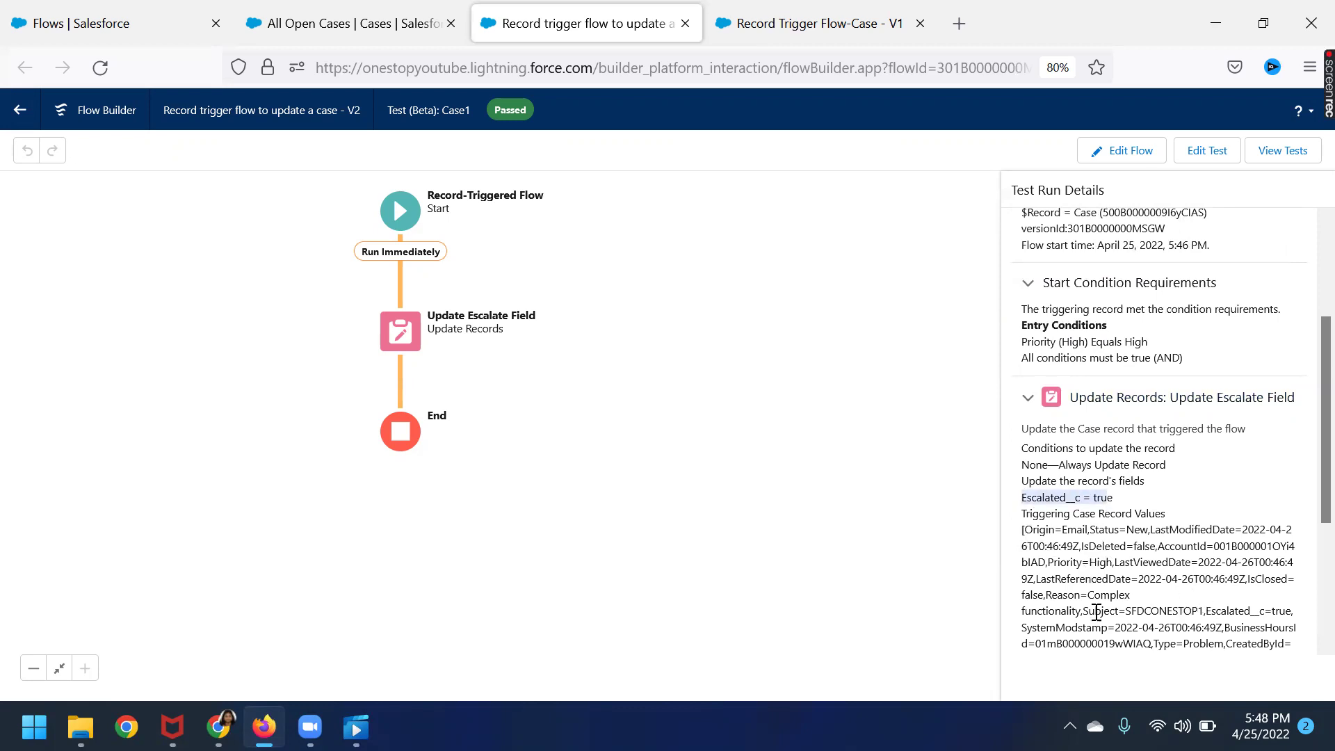
double_click(1168, 613)
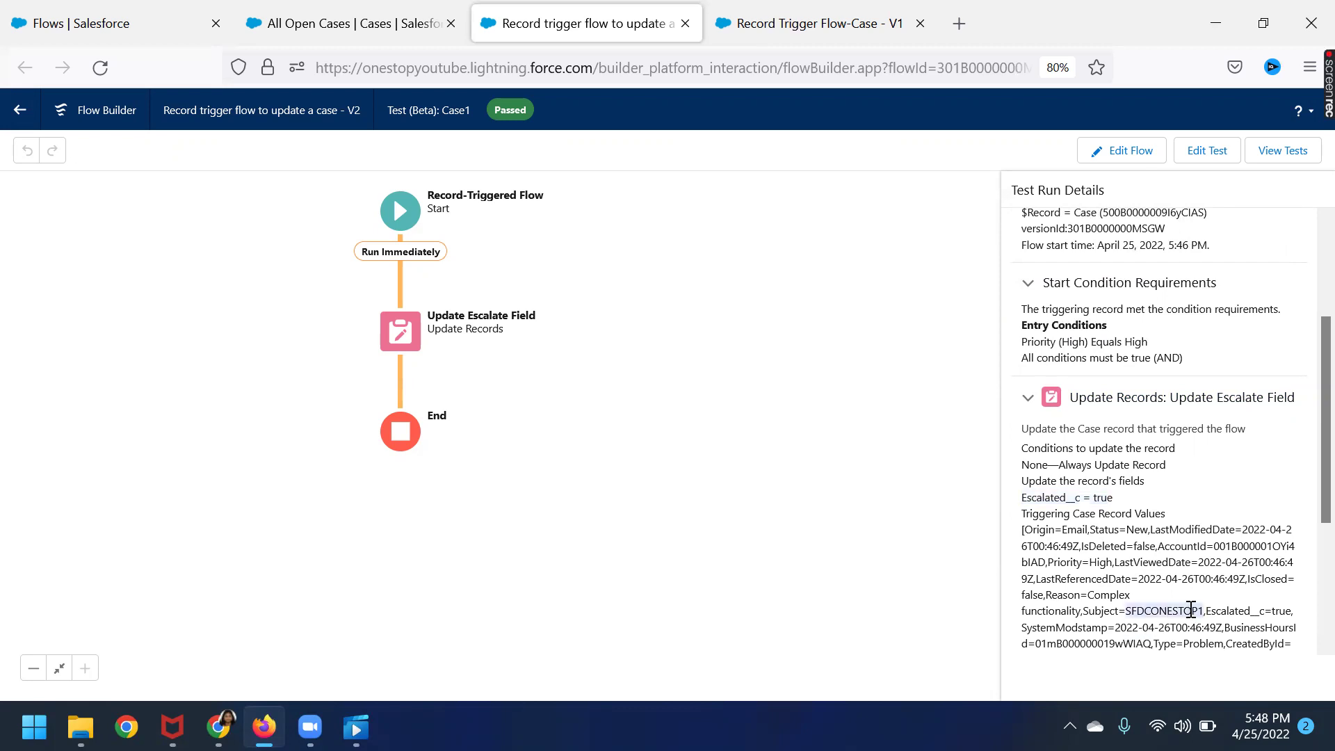
double_click(1100, 596)
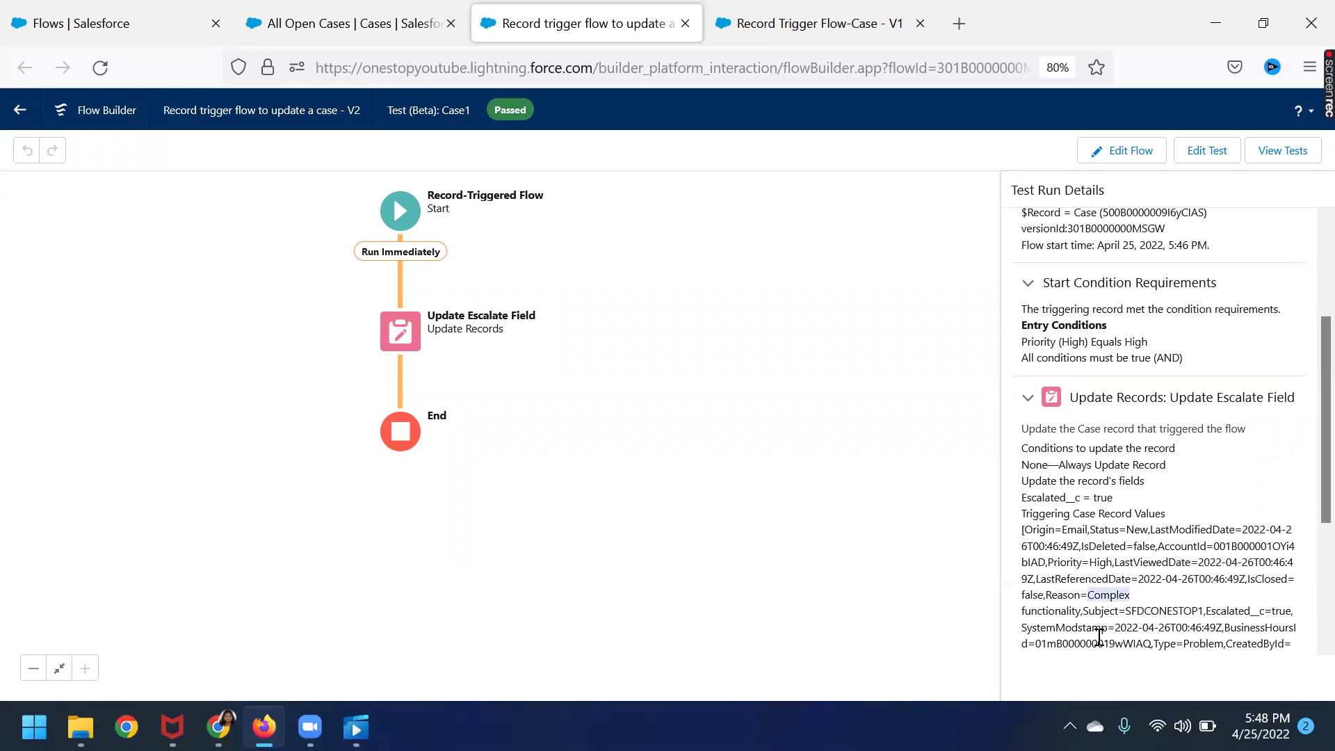
scroll(1086, 615, down, 3)
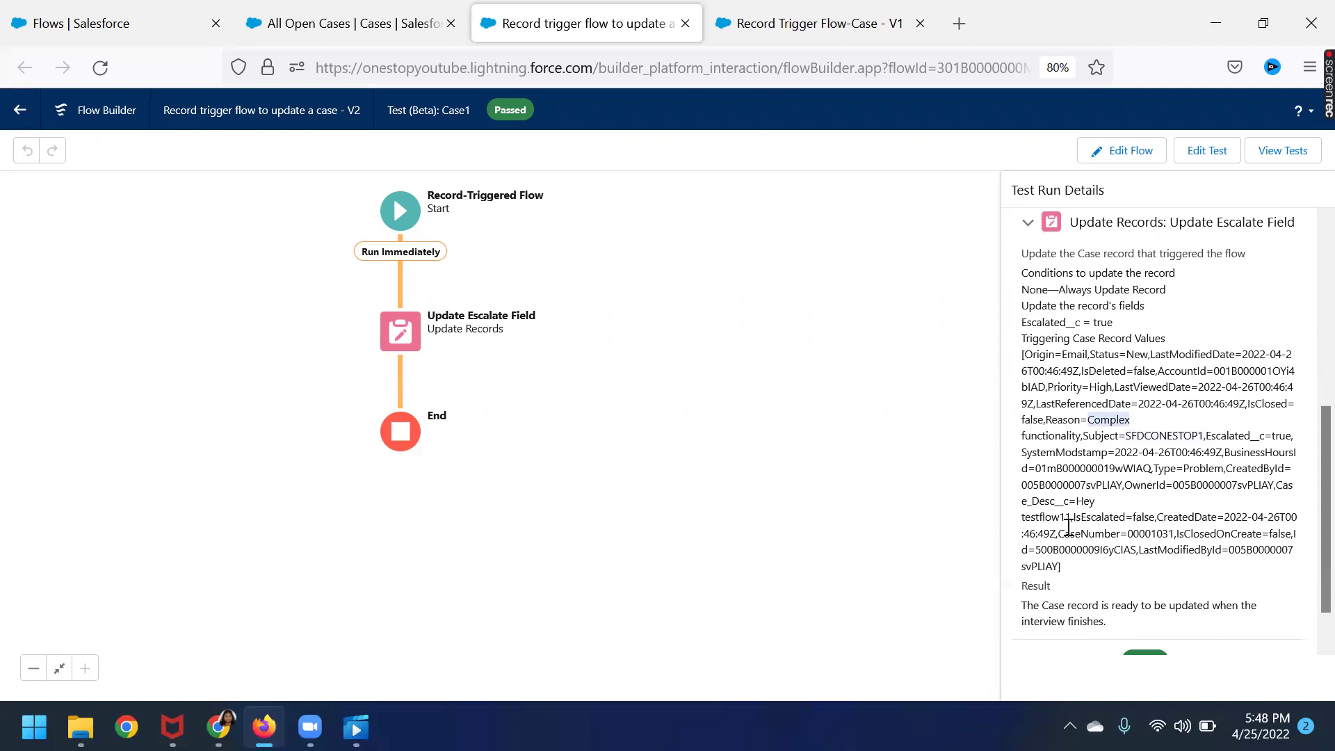
click(1086, 502)
double_click(1152, 533)
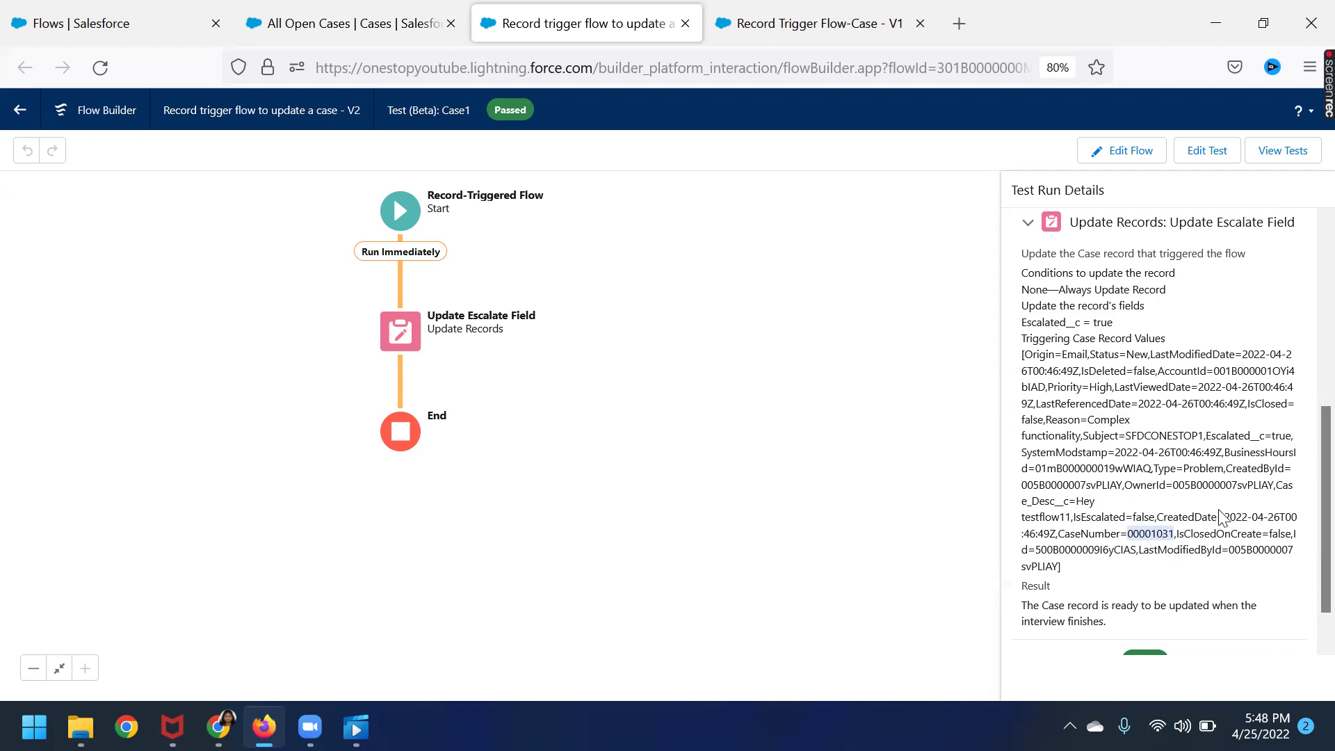
scroll(1262, 553, down, 1)
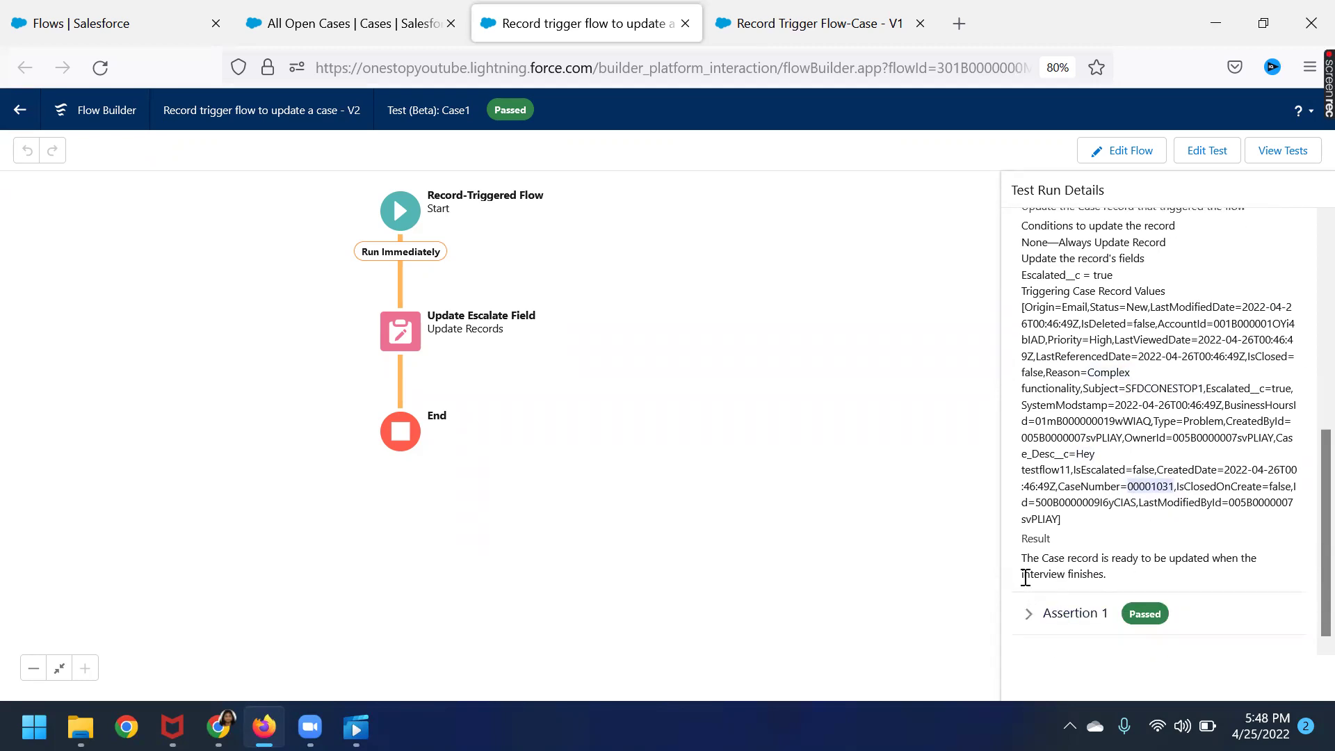
drag(1043, 559, 1253, 592)
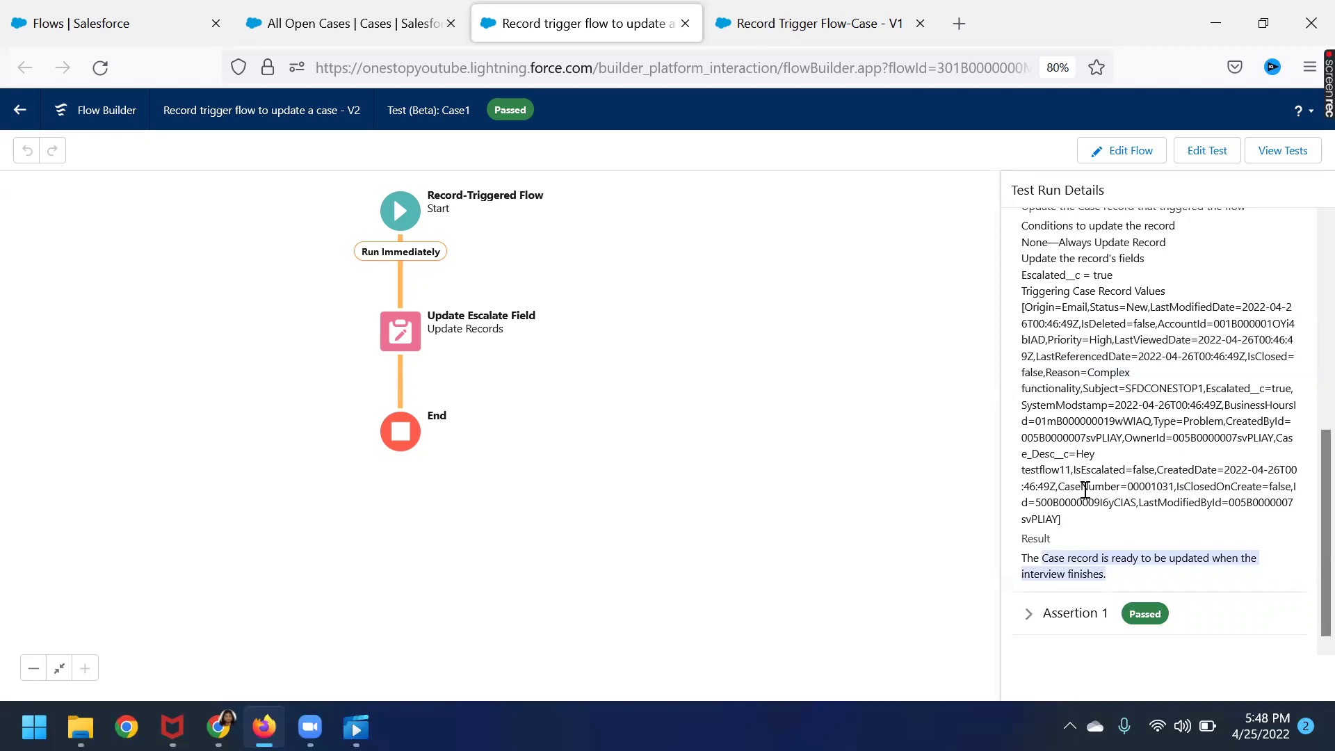
Expand Assertion 1 in the full run details and read its condition and evaluation
click(1026, 614)
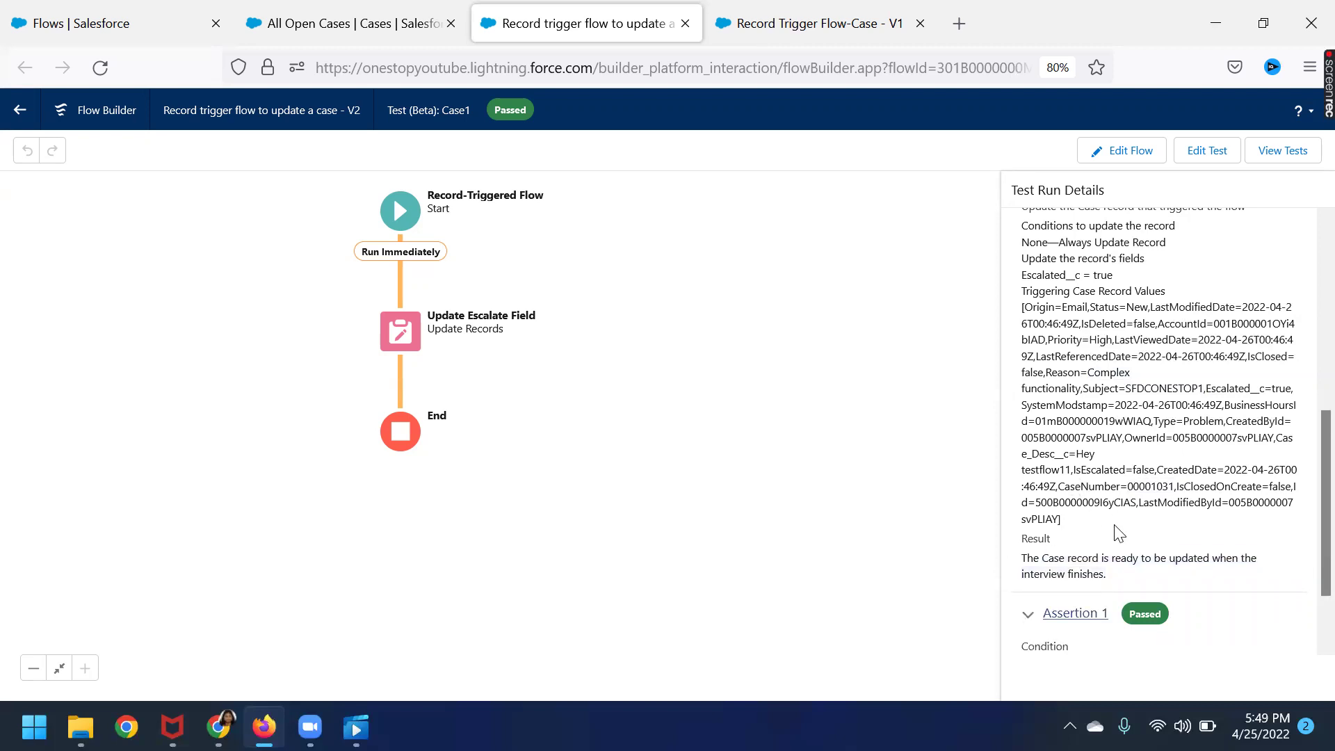
scroll(1118, 533, down, 2)
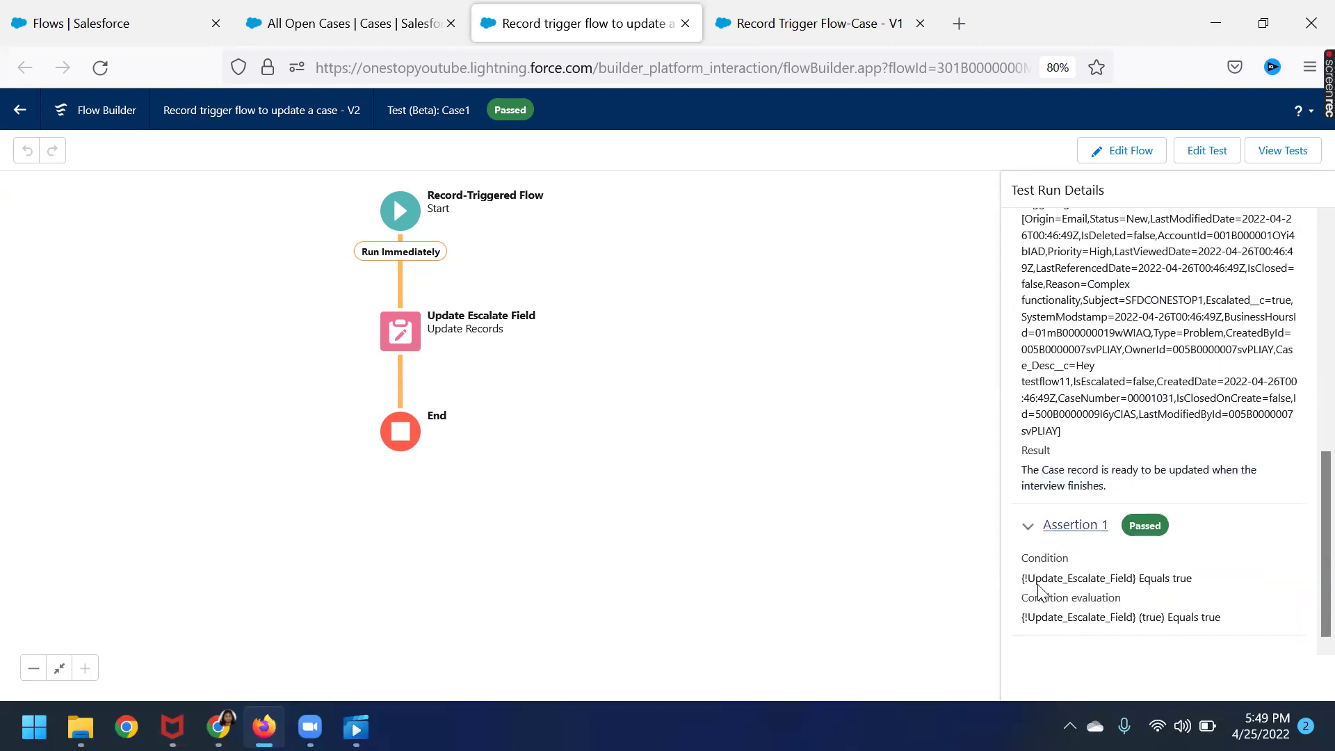
drag(1021, 580, 1232, 618)
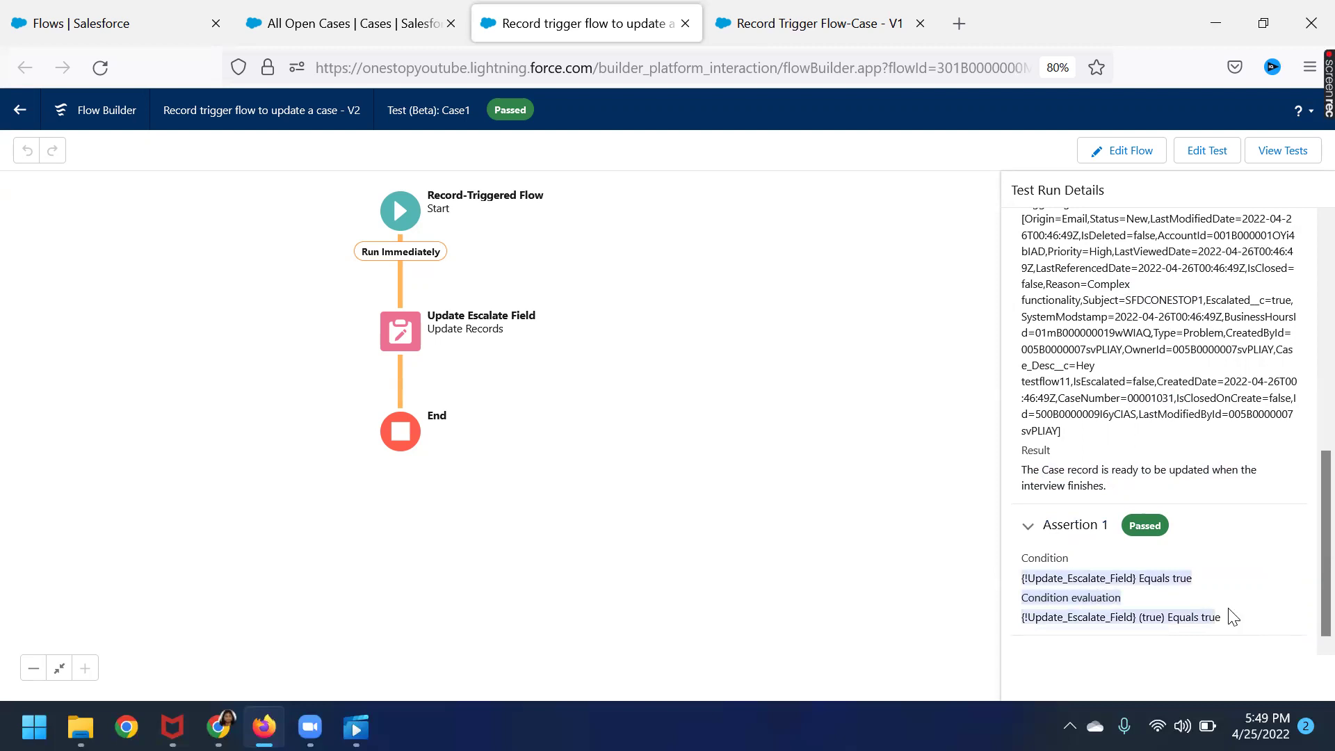
scroll(1227, 610, up, 10)
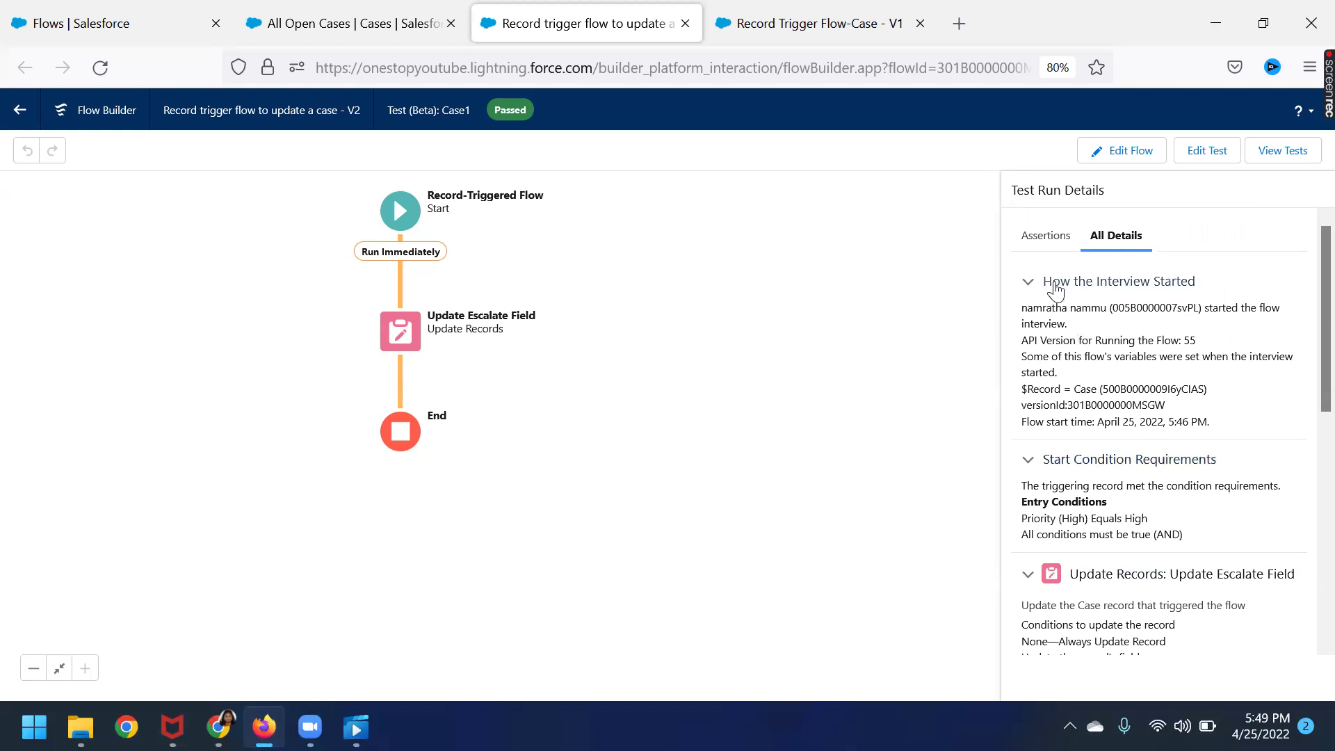
Open and close the Case1 edit form without changes, and check the test's result in the tests list
click(1221, 157)
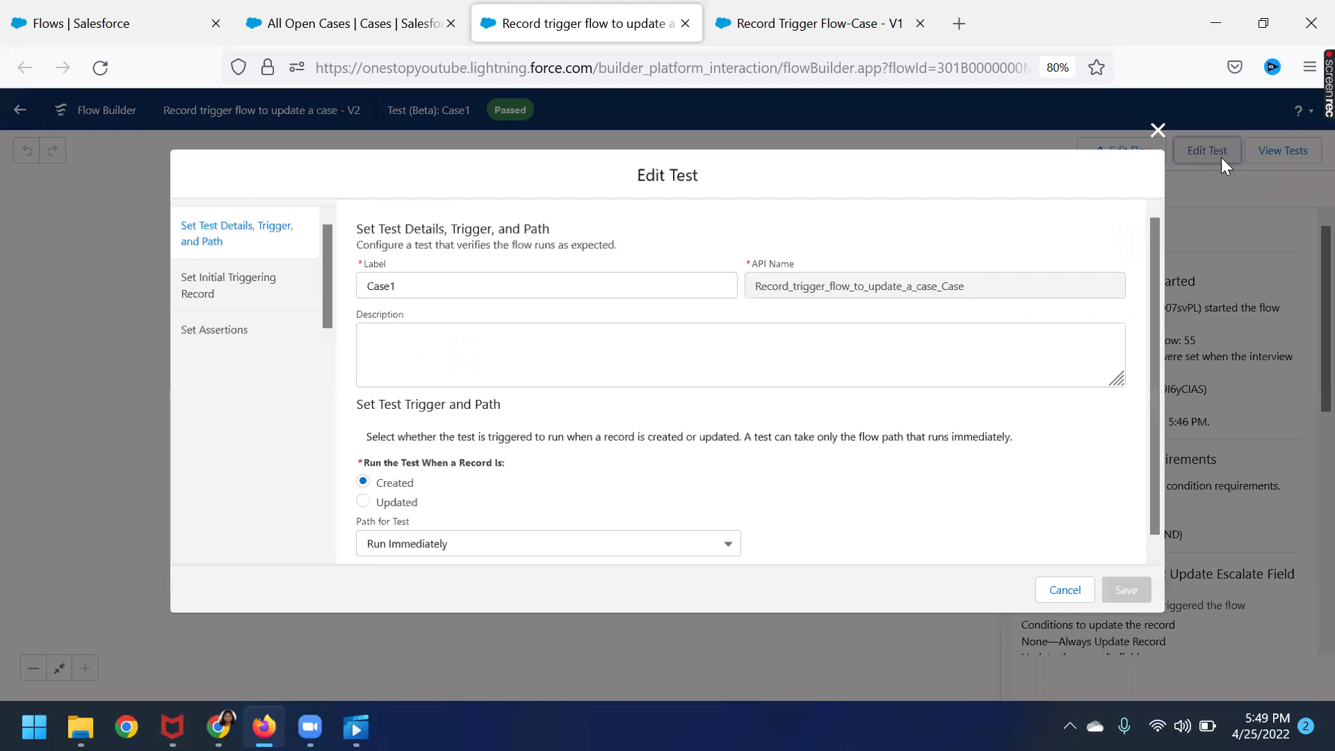
click(1161, 128)
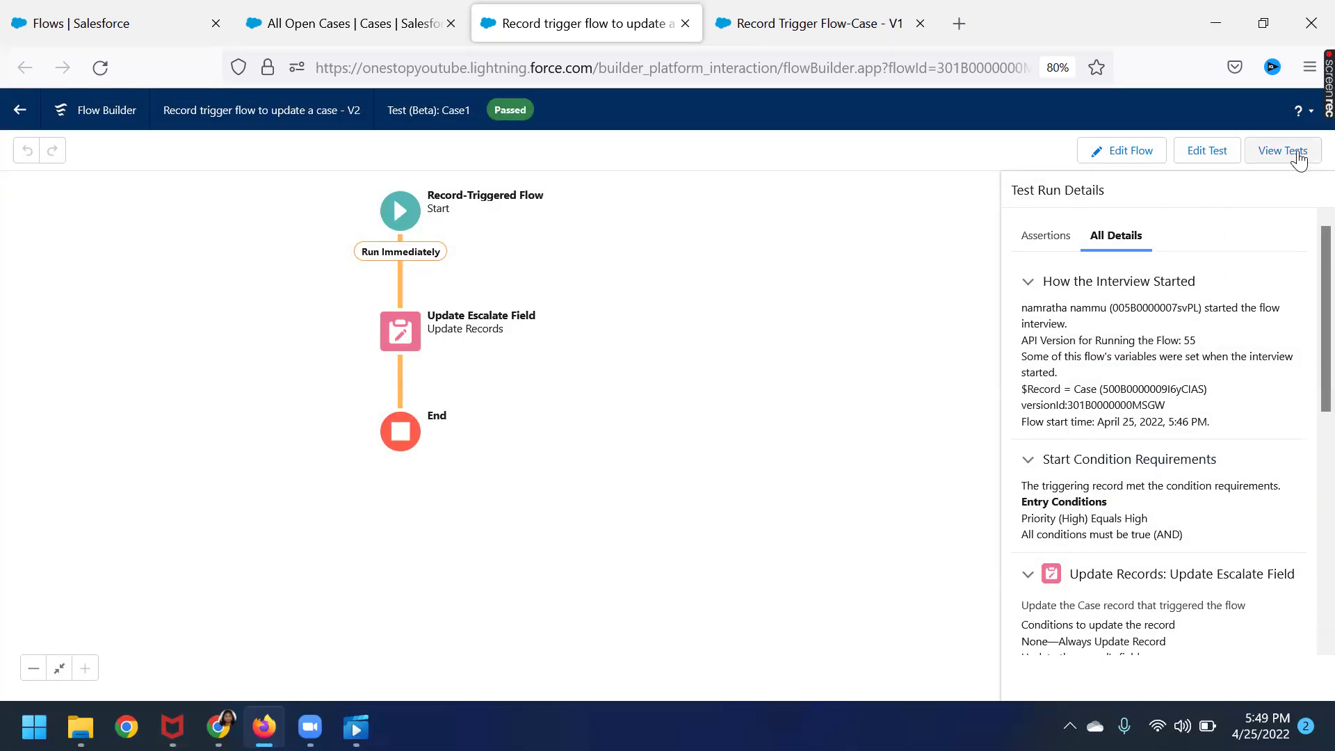
click(1283, 152)
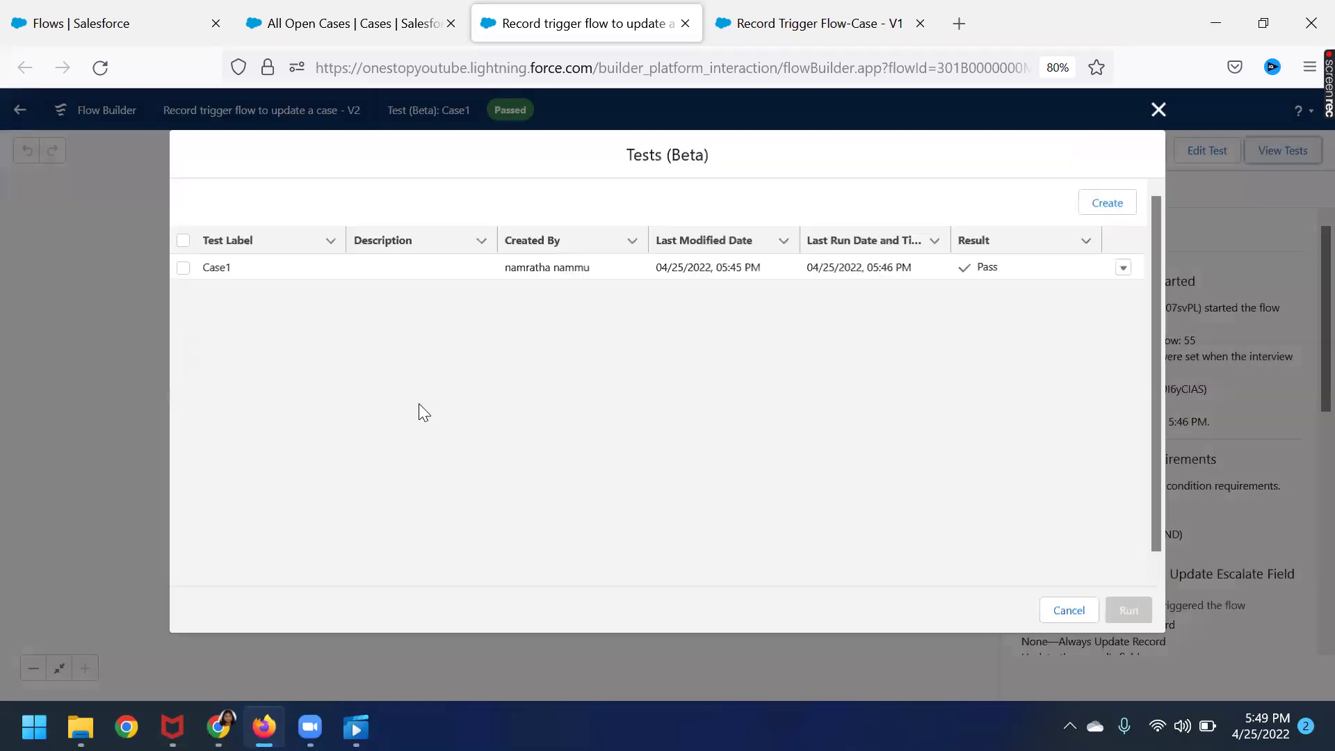
click(1010, 264)
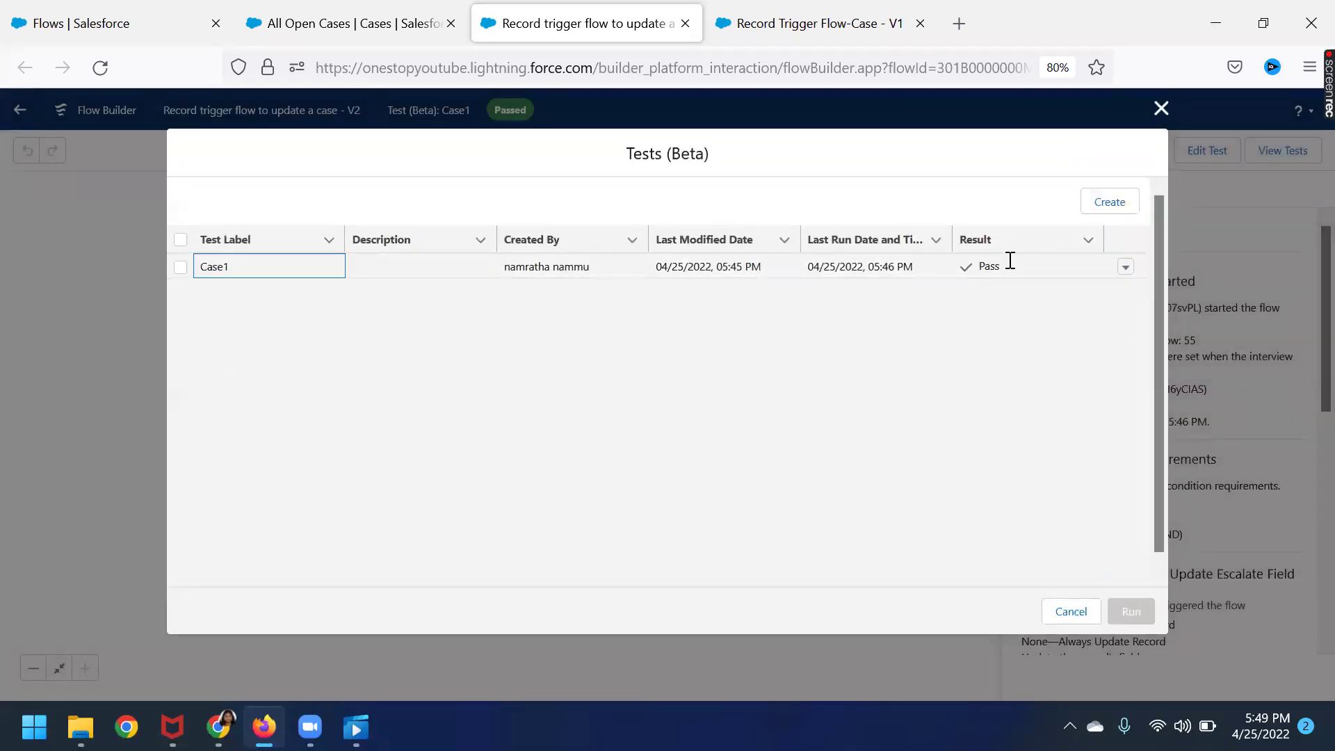
Open and close the new test form without creating a test, and return to the flow's edit view
click(1115, 205)
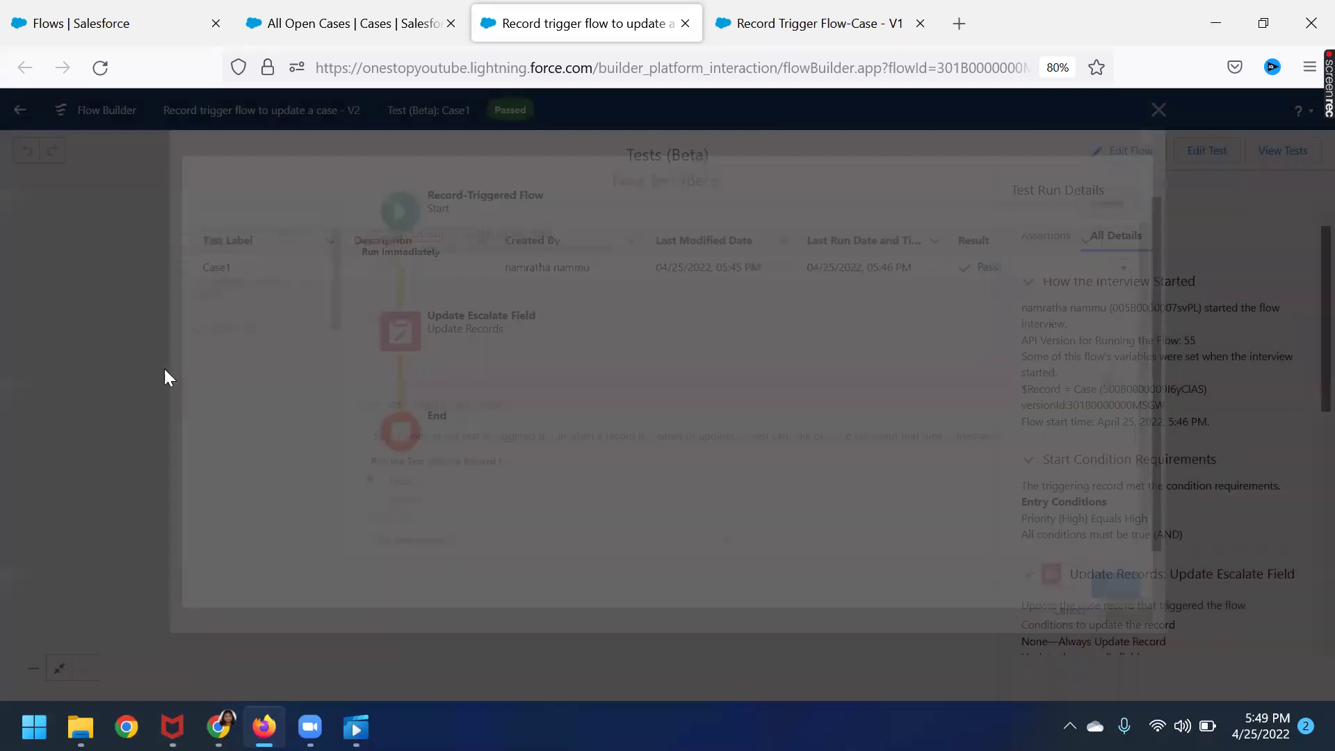
click(1161, 128)
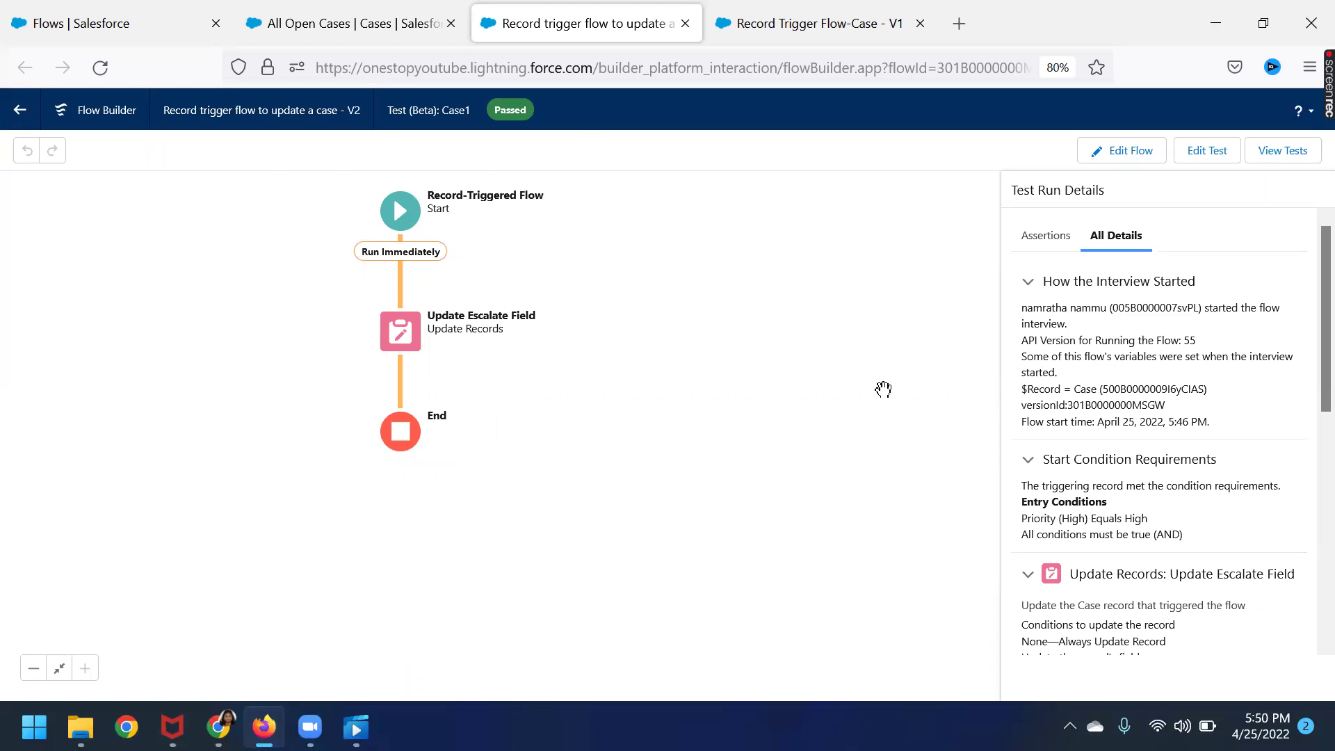
click(1146, 159)
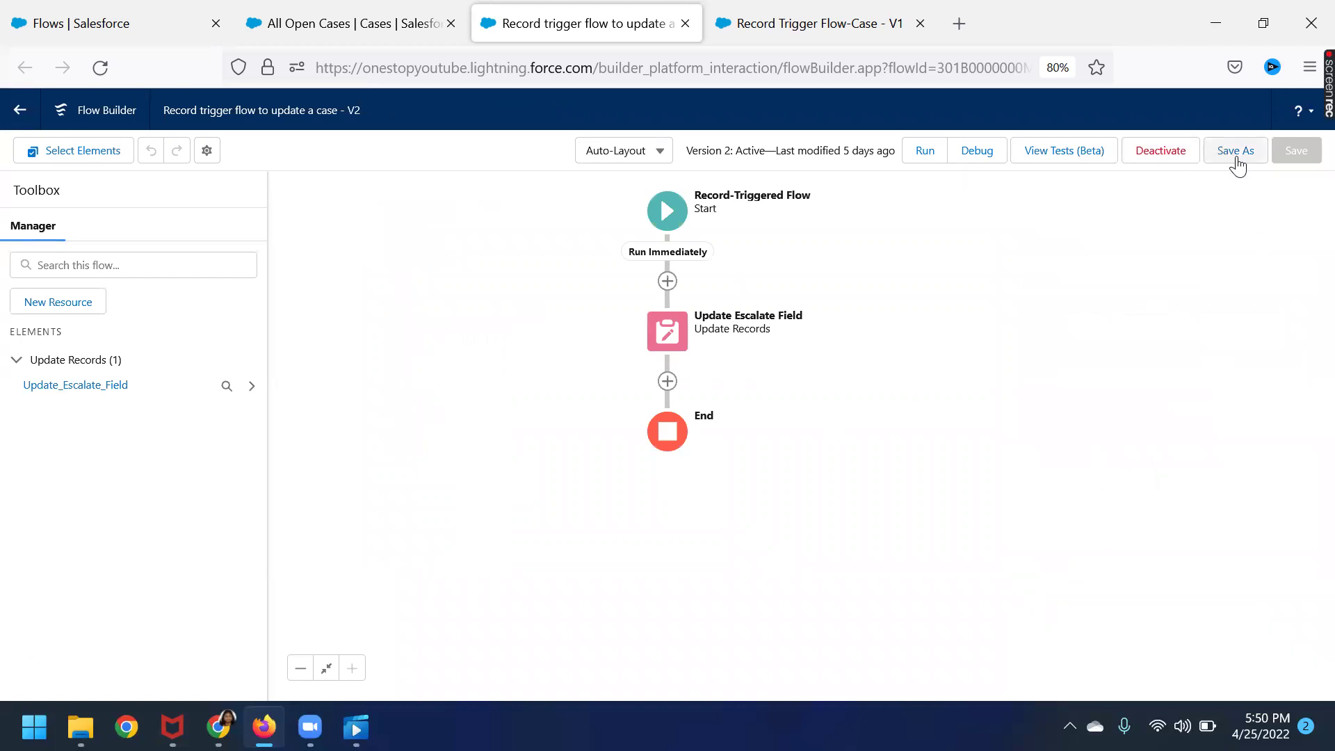
Switch to the Cases list, start a new case and set its account to SFDCONESTOP
click(1264, 23)
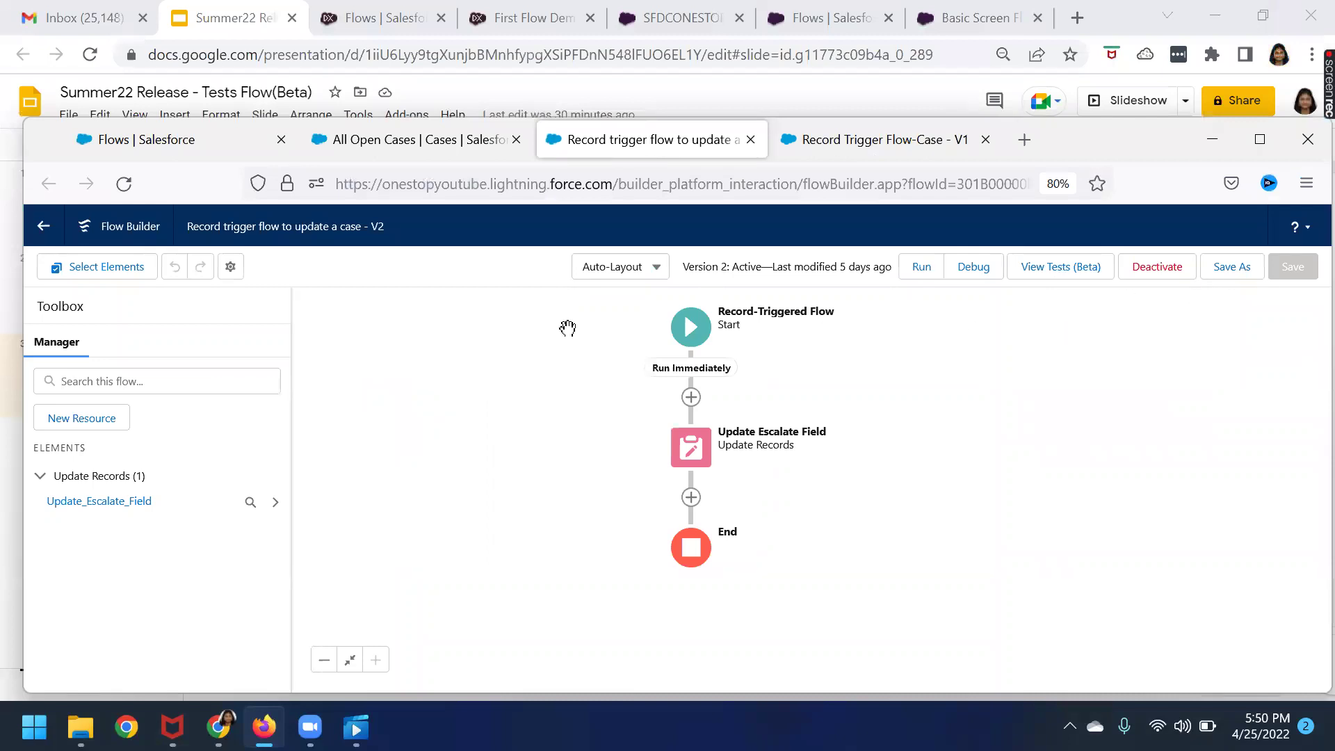
click(359, 148)
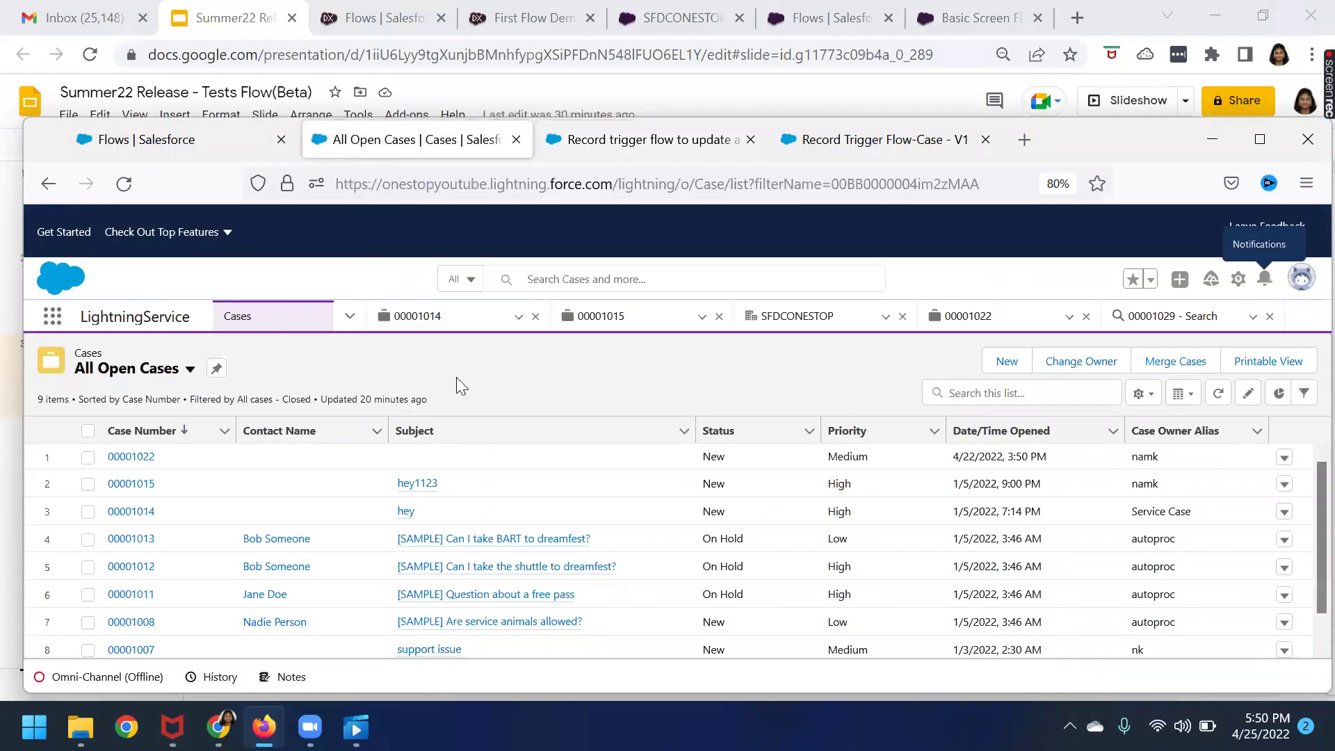
click(349, 316)
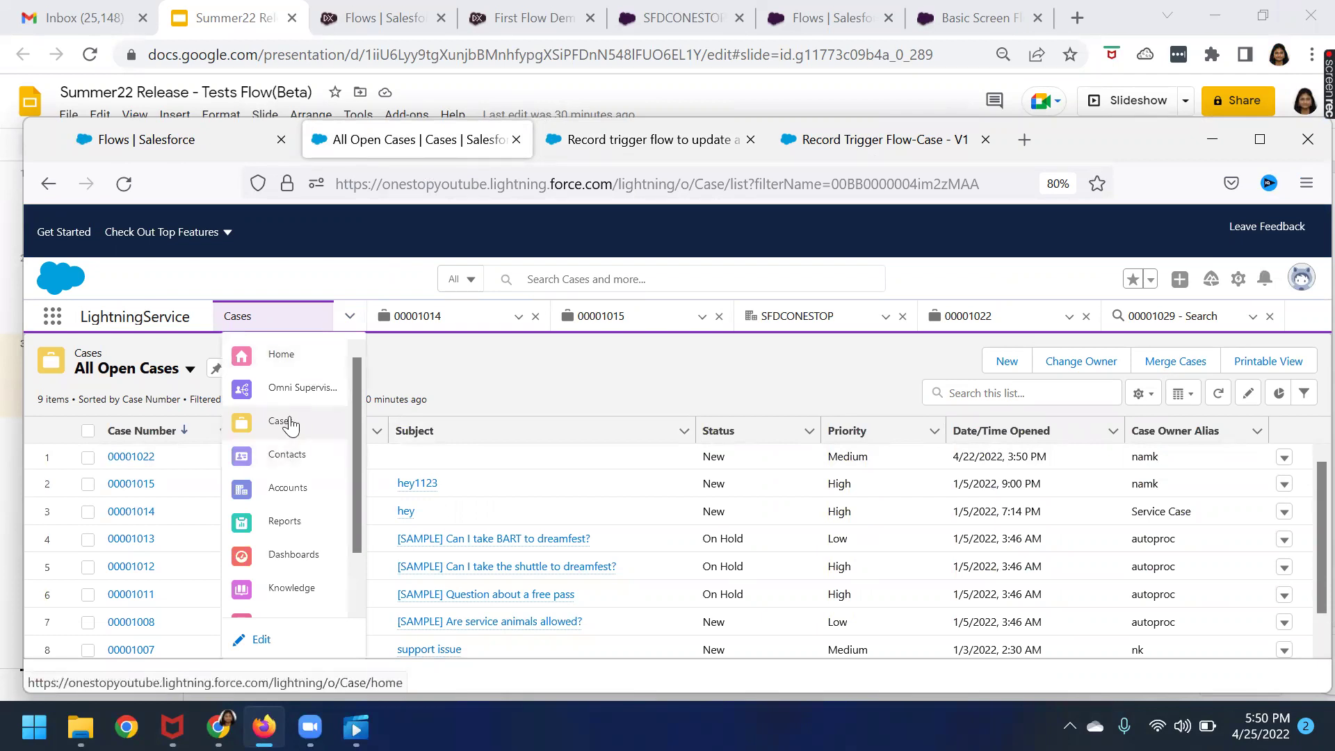
click(285, 420)
click(1239, 146)
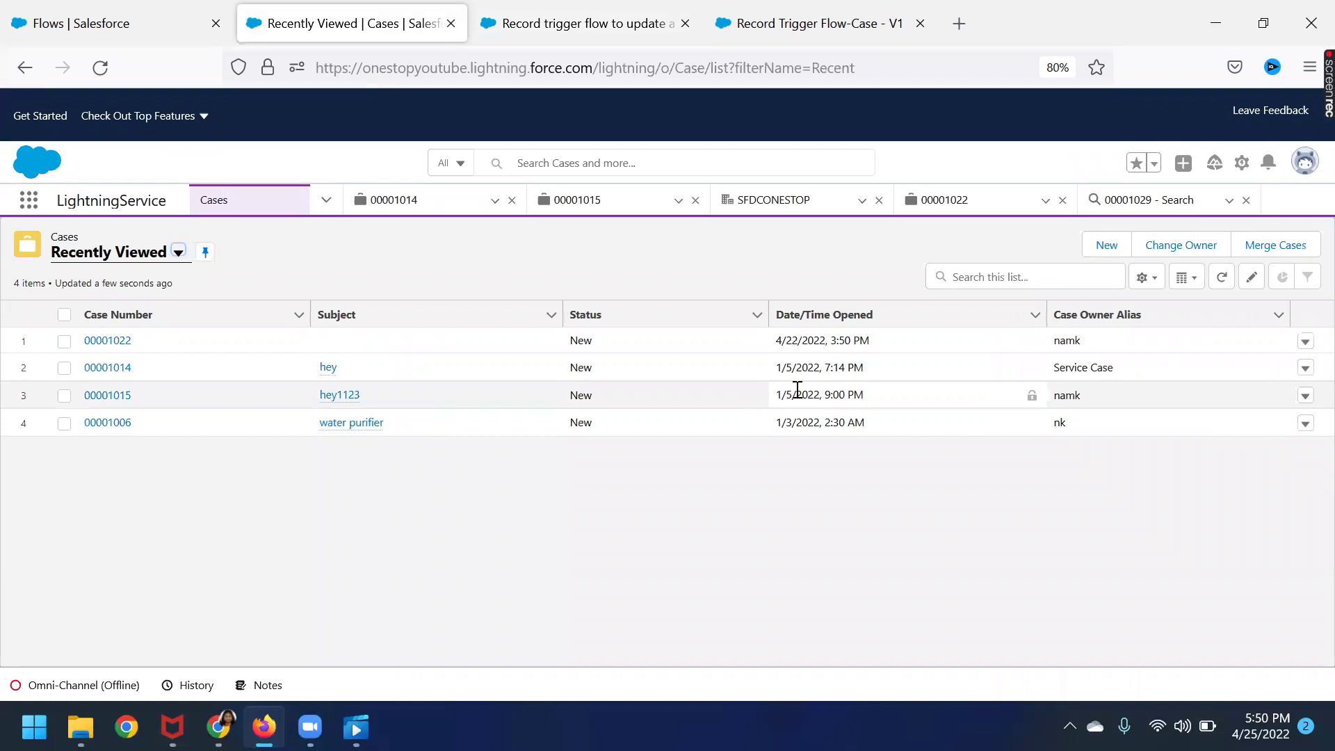
click(1094, 252)
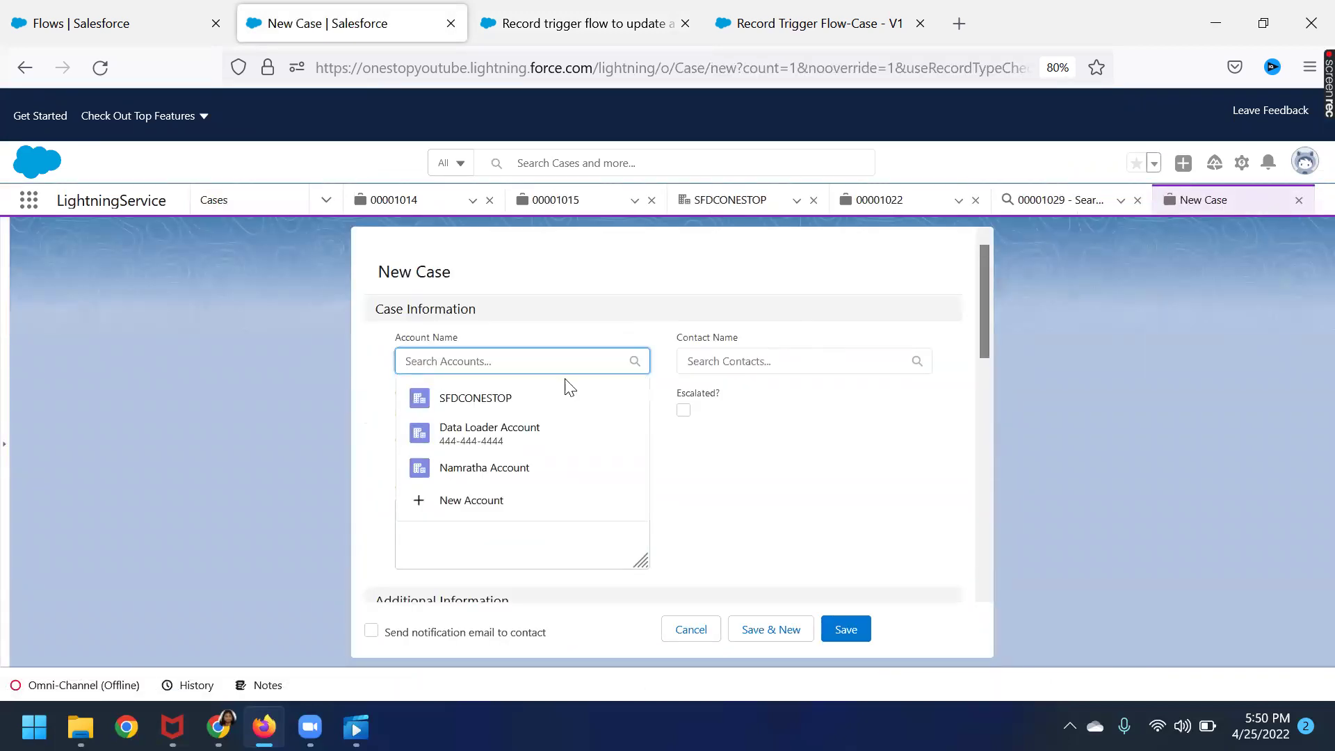
click(521, 393)
Set the new case's origin to Phone and its priority to High
scroll(869, 403, down, 5)
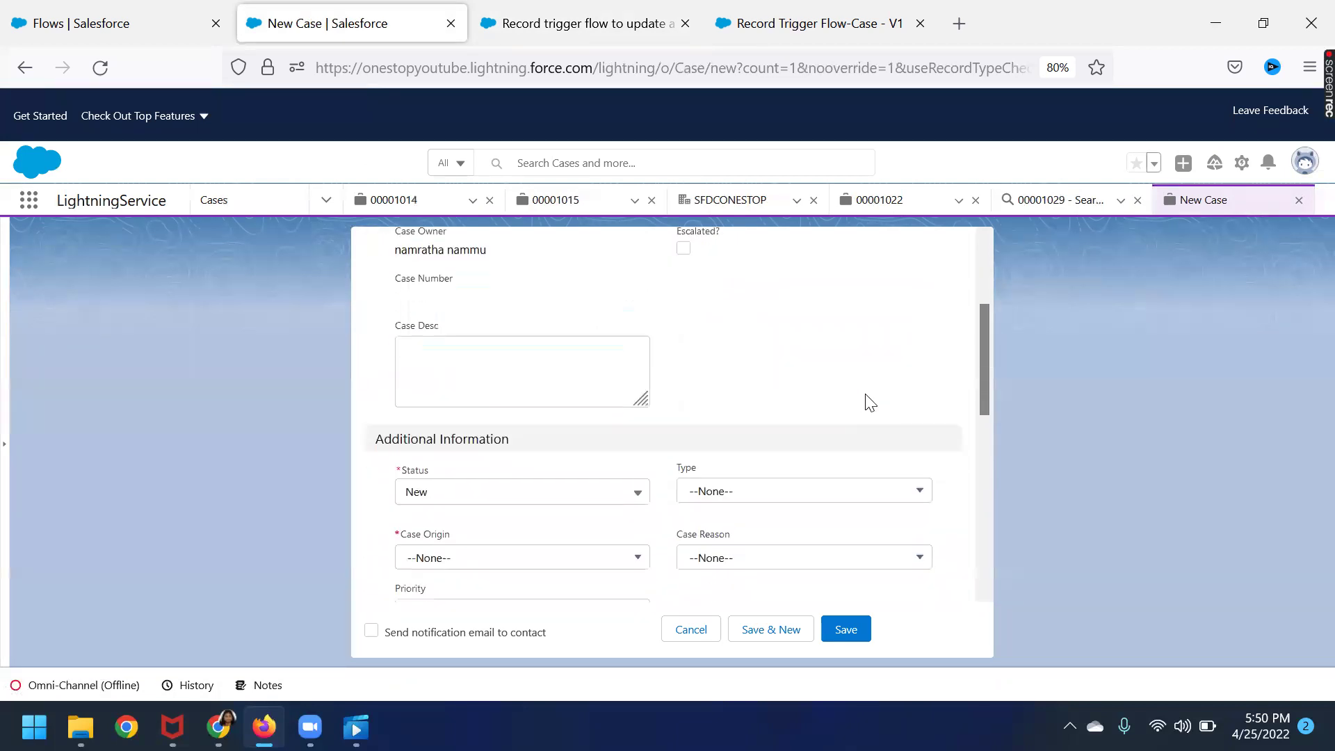
click(506, 473)
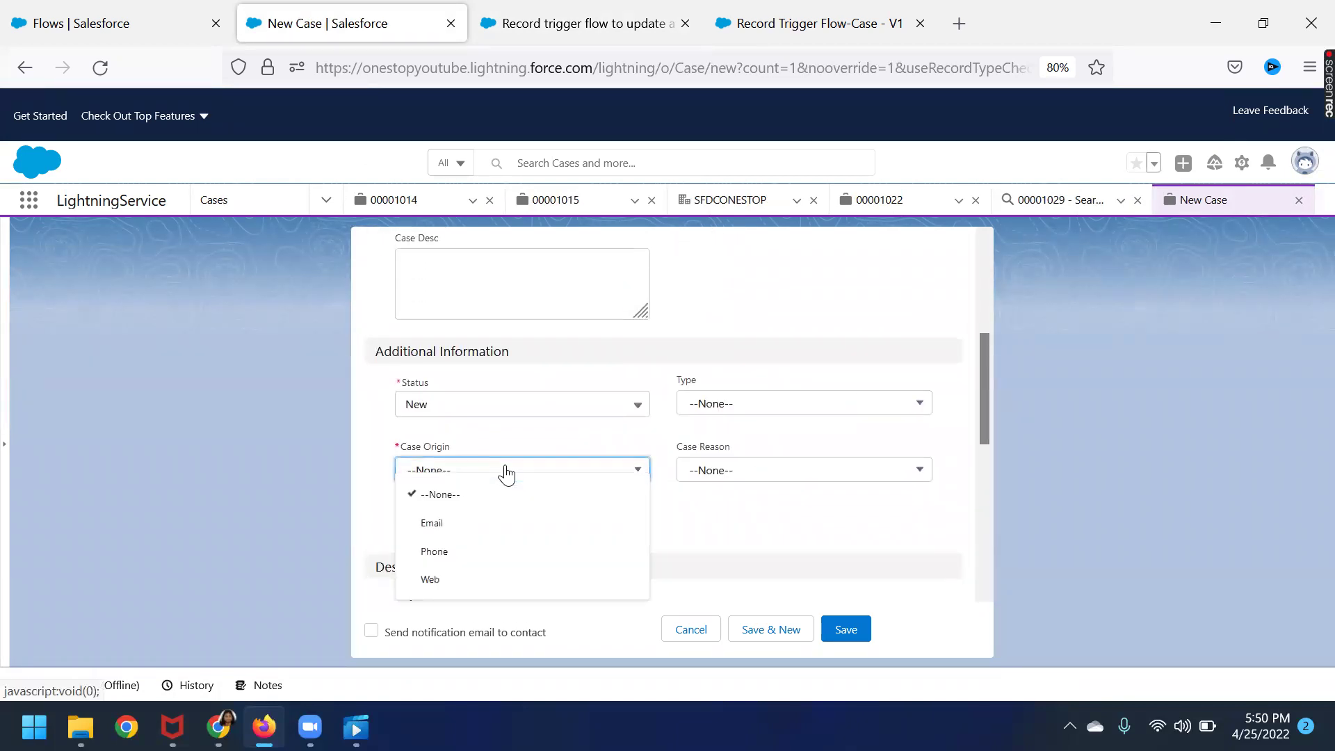
click(453, 552)
scroll(864, 429, down, 3)
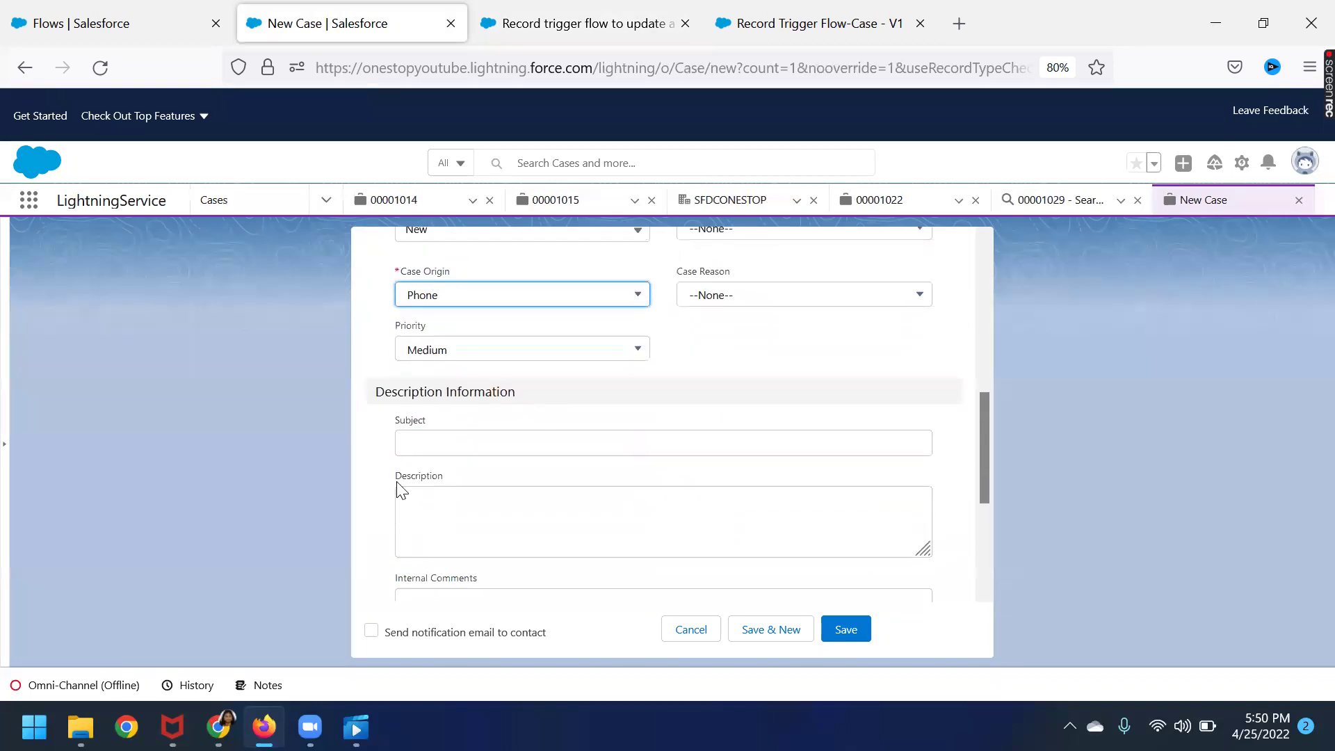
click(443, 351)
click(441, 417)
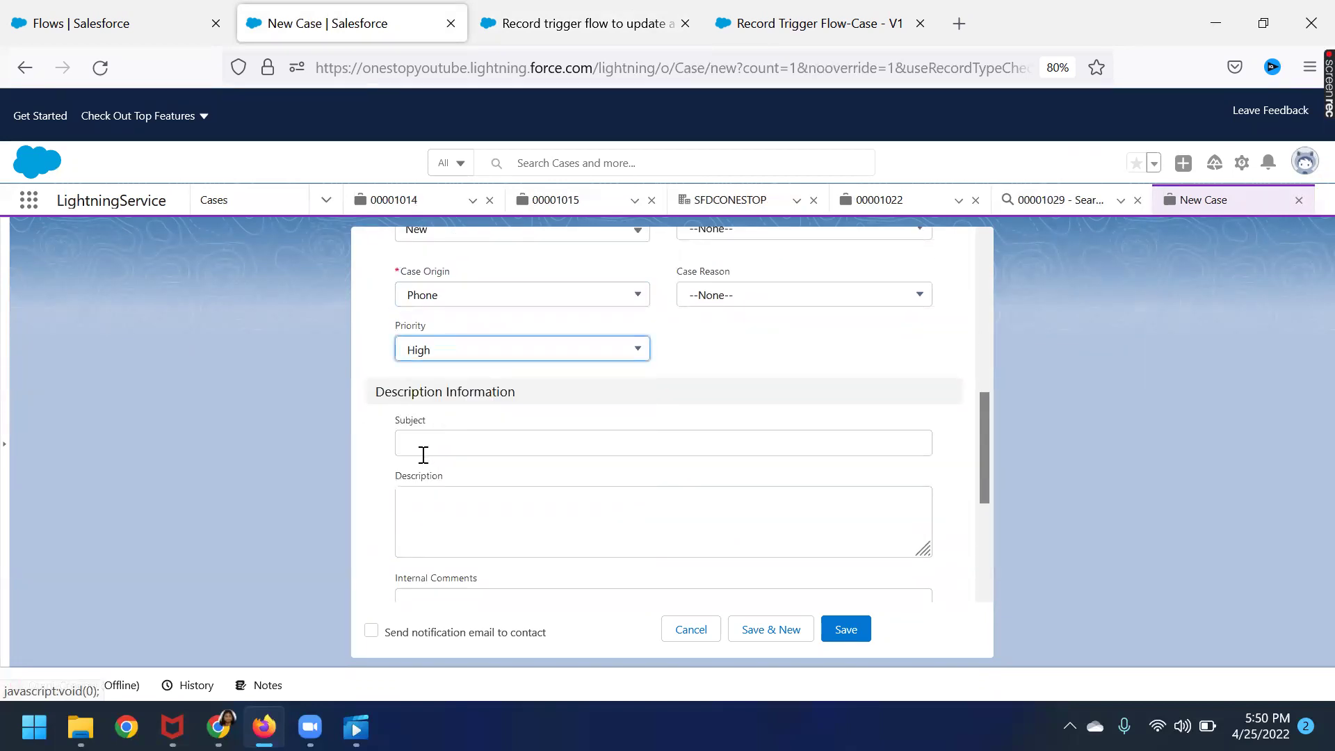
Give the case the subject "Creating a High priority case" and the reason Complex functionality, and save it
click(422, 446)
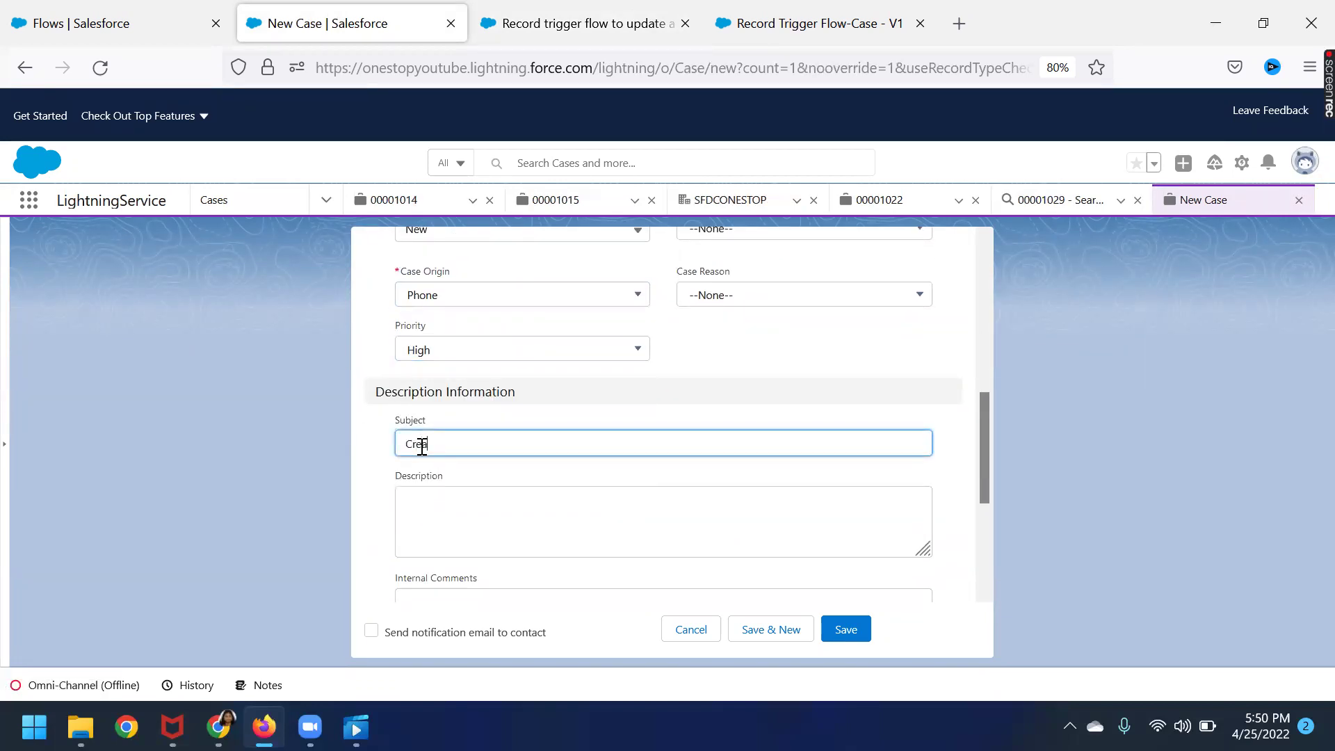
text(Creating a High priority case)
click(795, 296)
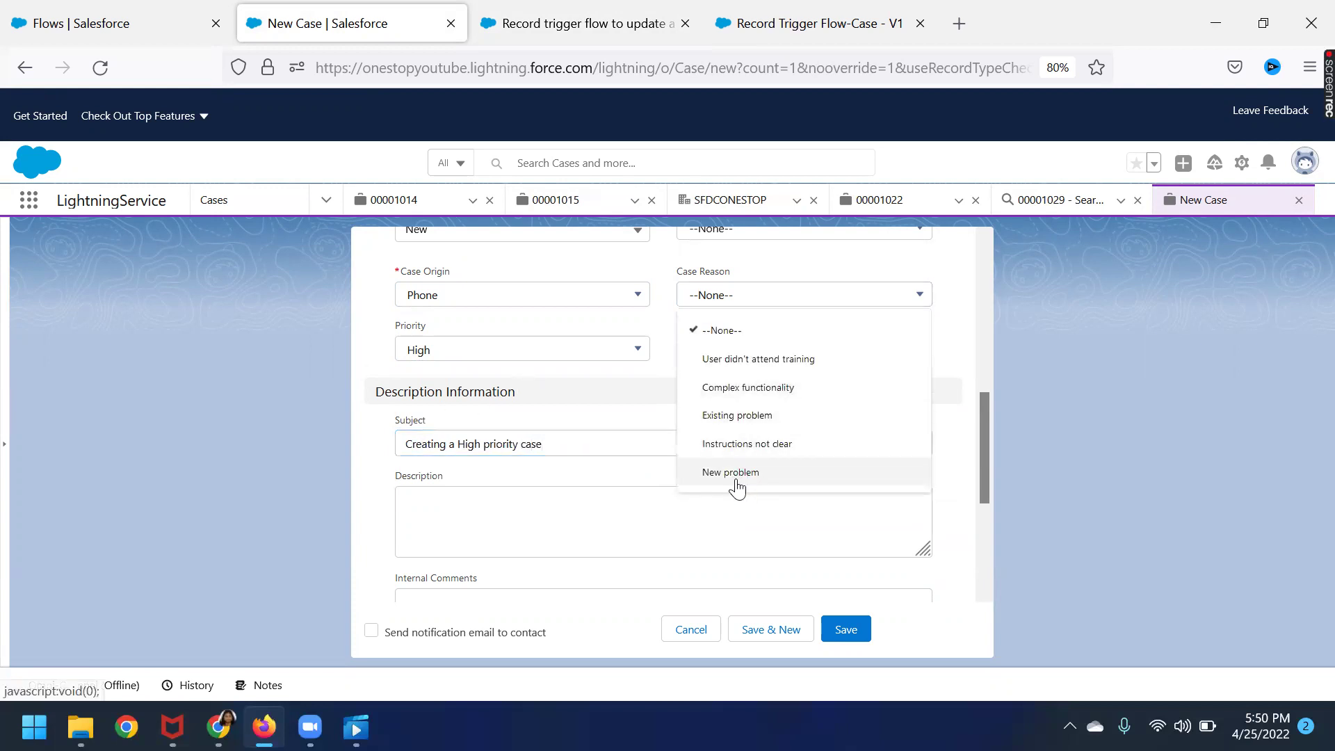
click(738, 391)
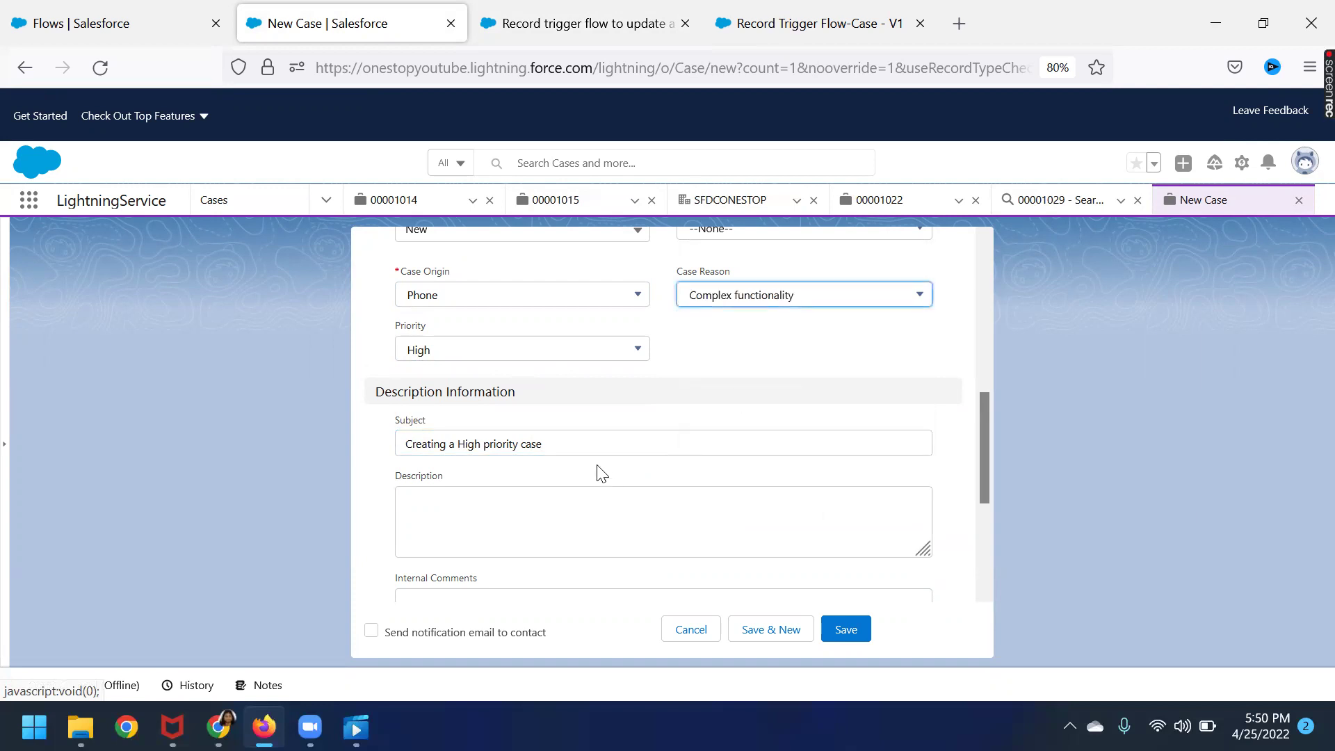
scroll(587, 468, down, 3)
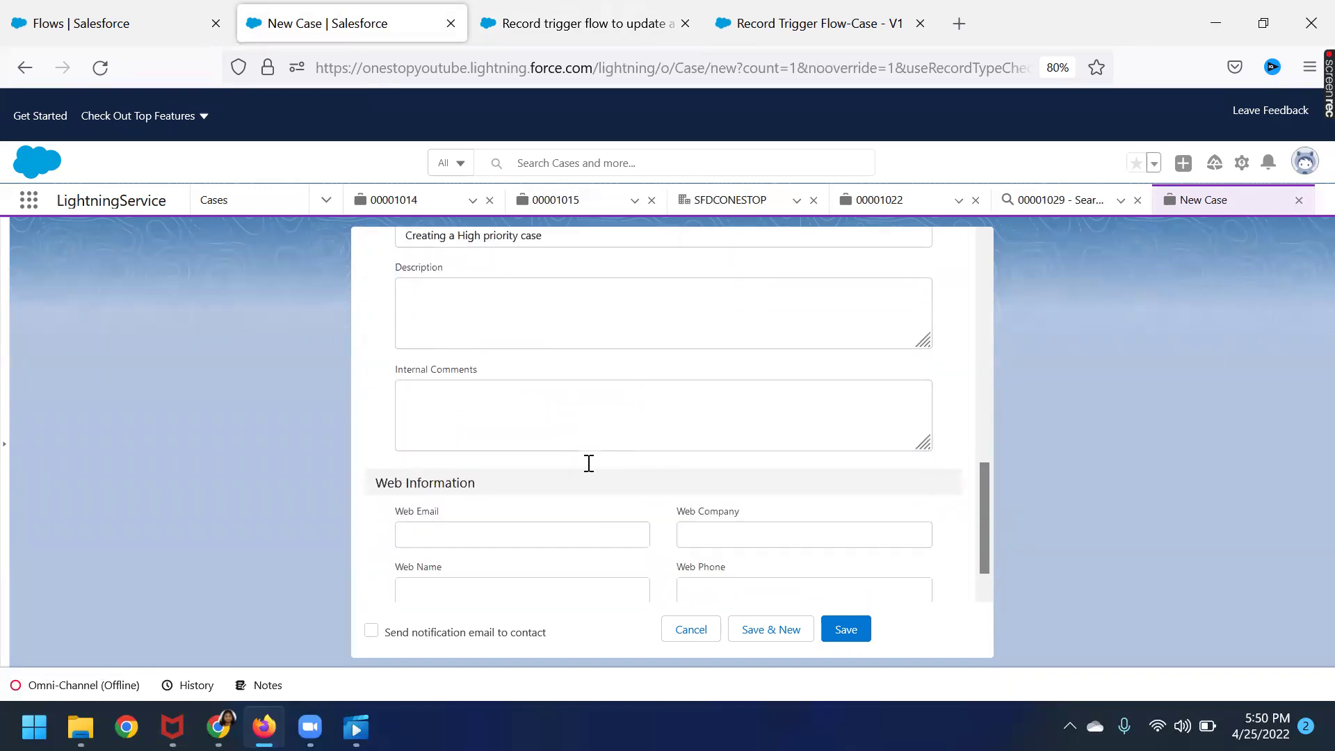
click(856, 635)
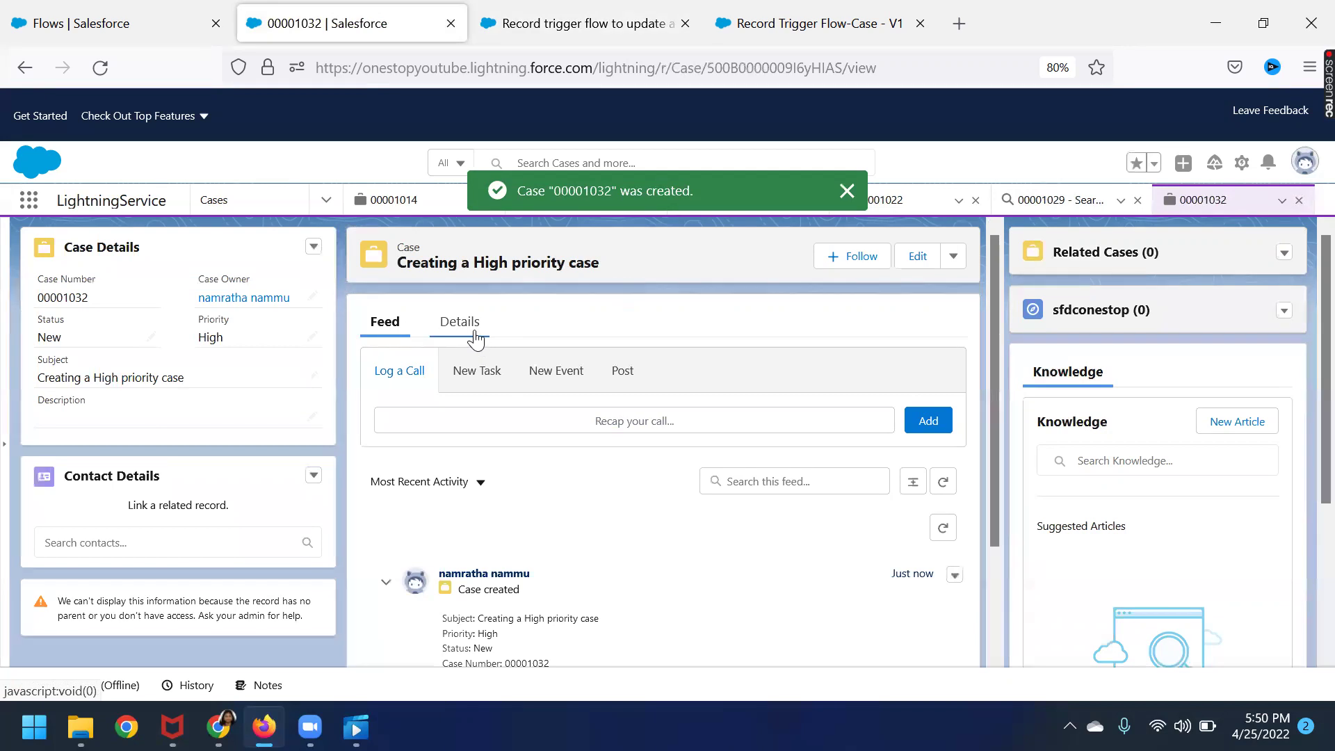
Check the Escalated? field and additional information in the new case's details, and return to the record-triggered flow
click(479, 343)
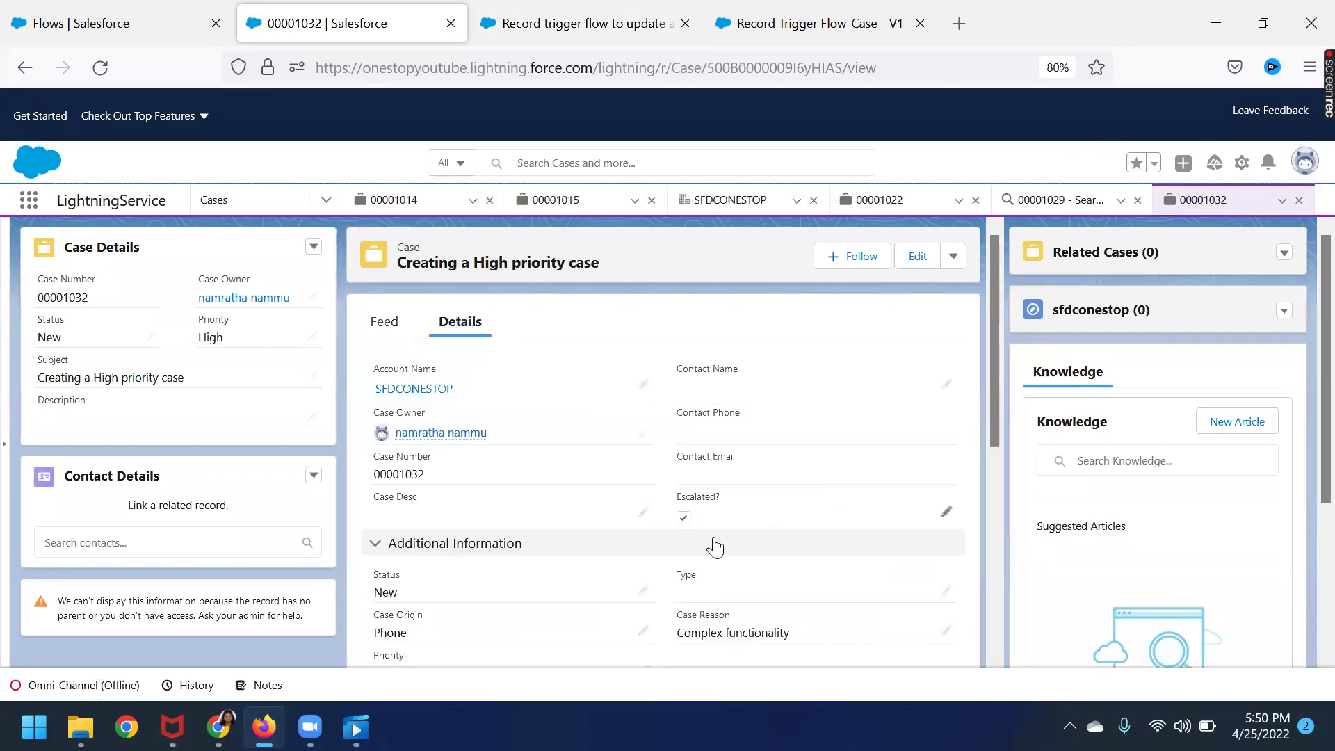
drag(678, 498, 737, 529)
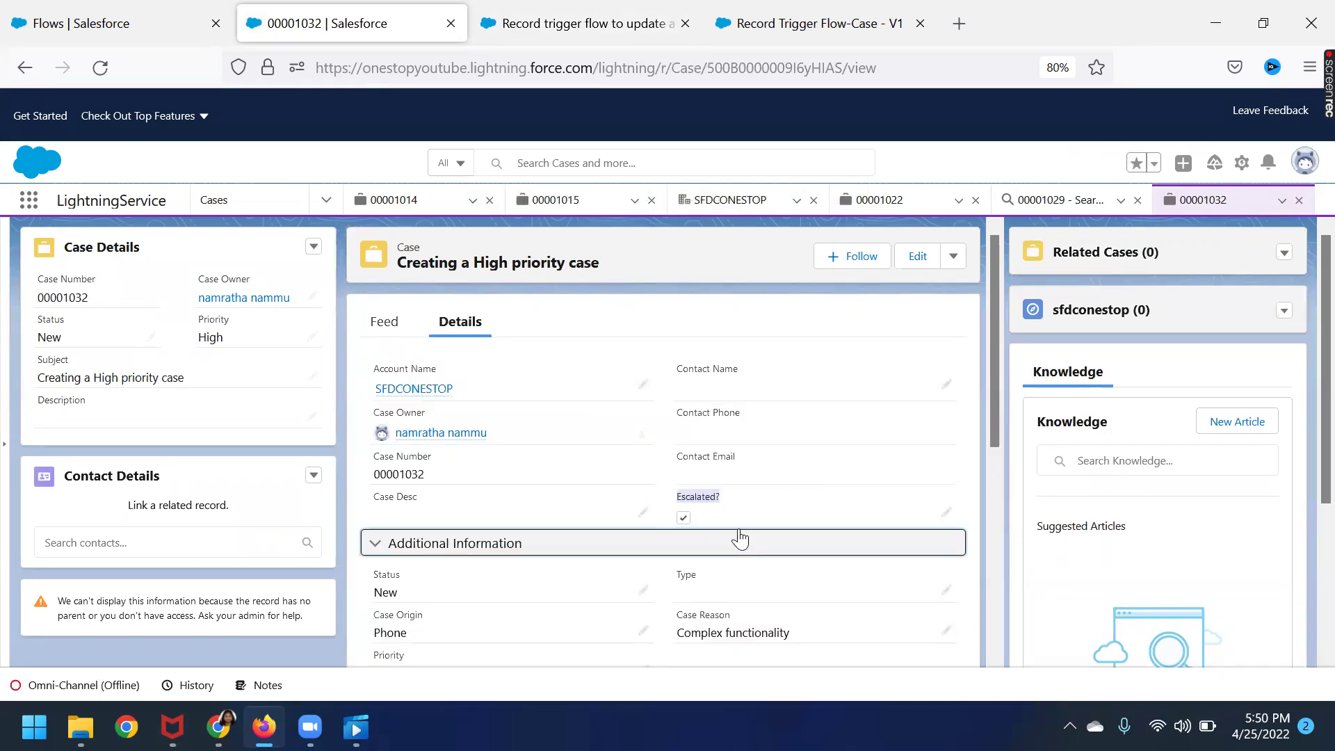
click(740, 541)
click(377, 548)
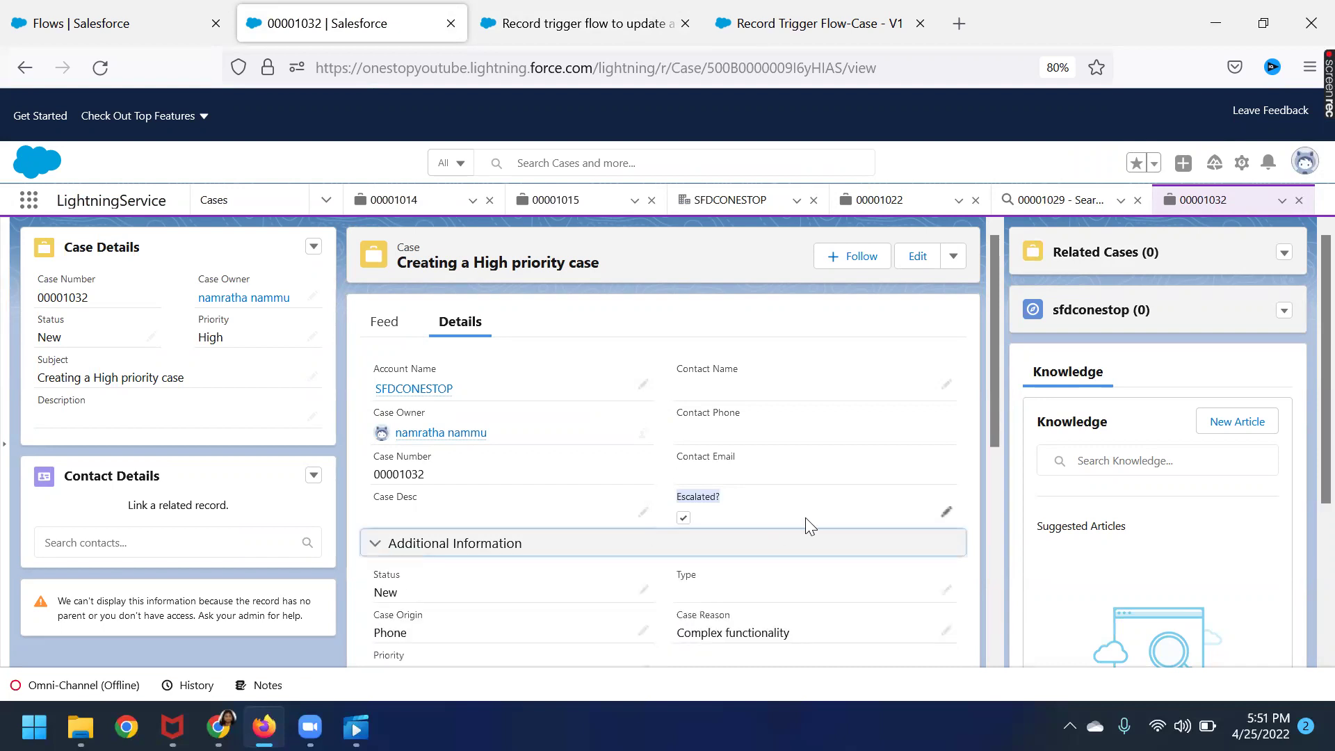
scroll(805, 517, down, 4)
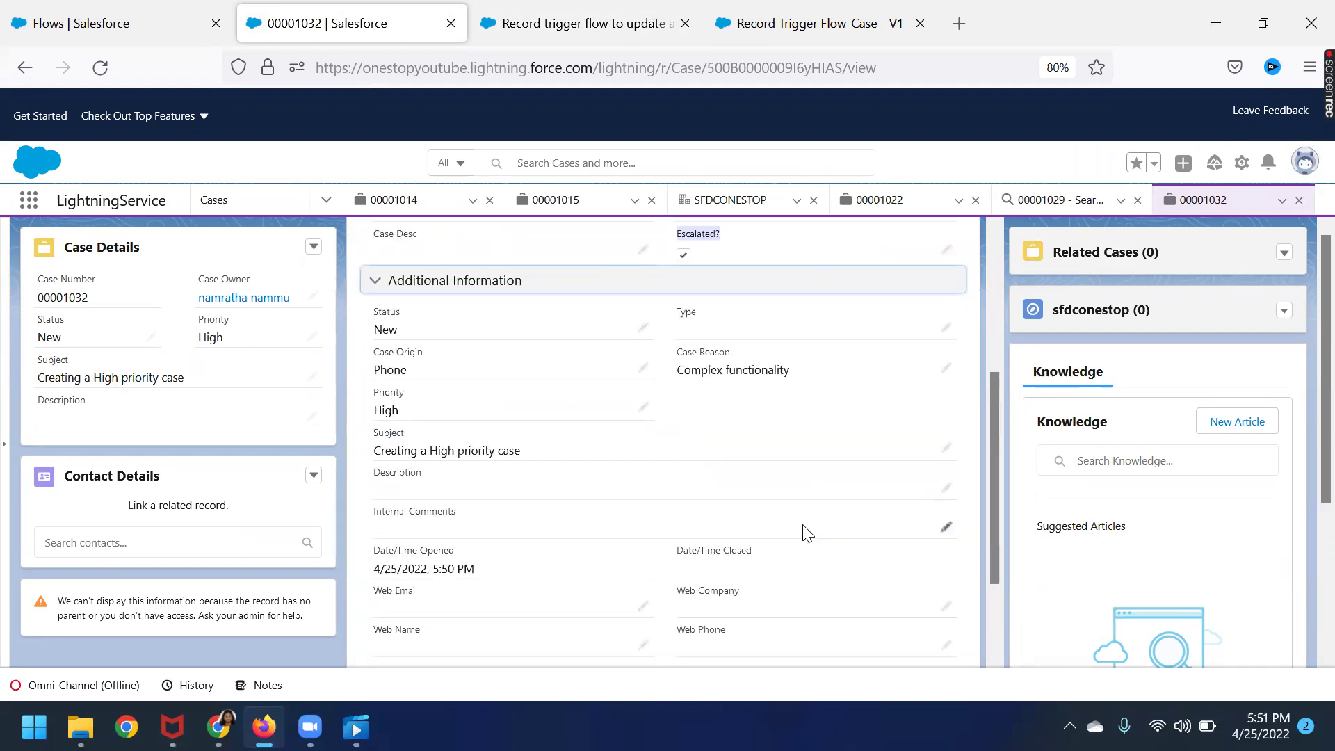
scroll(806, 556, up, 4)
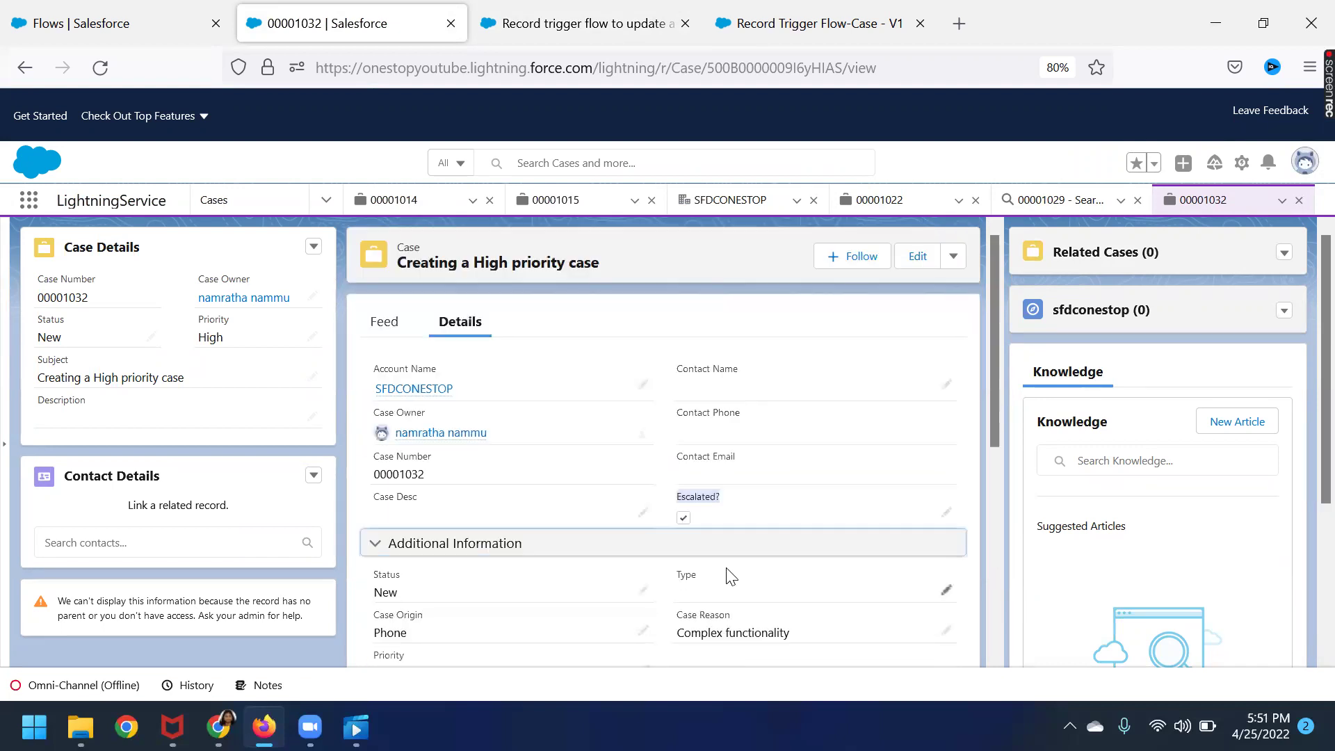
click(398, 327)
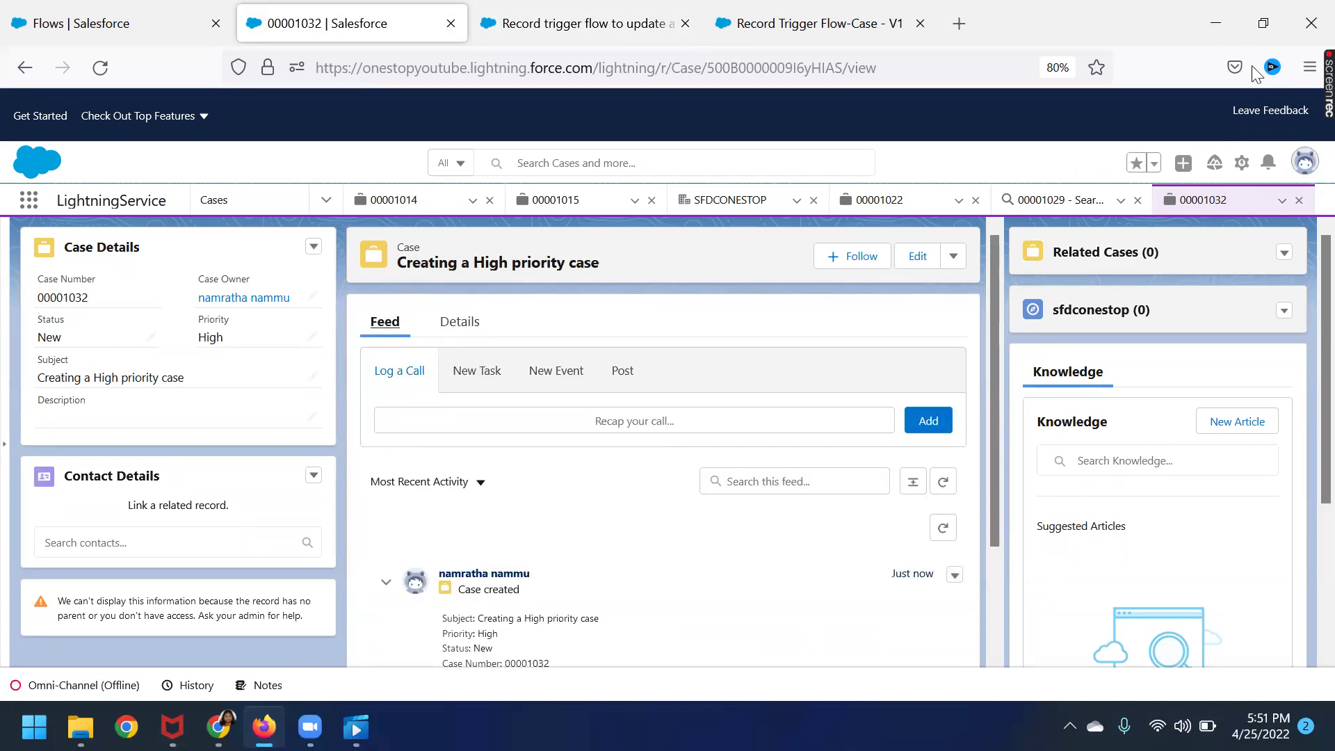
click(1260, 33)
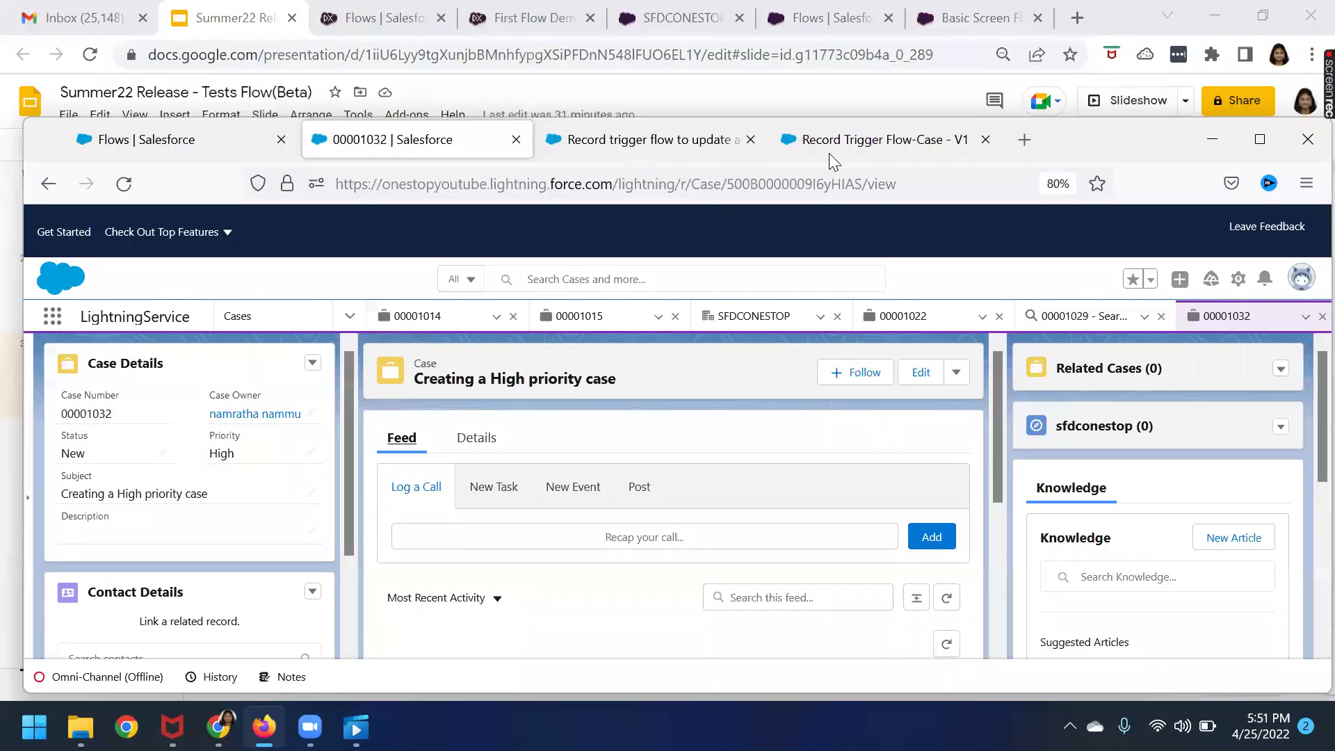
click(648, 149)
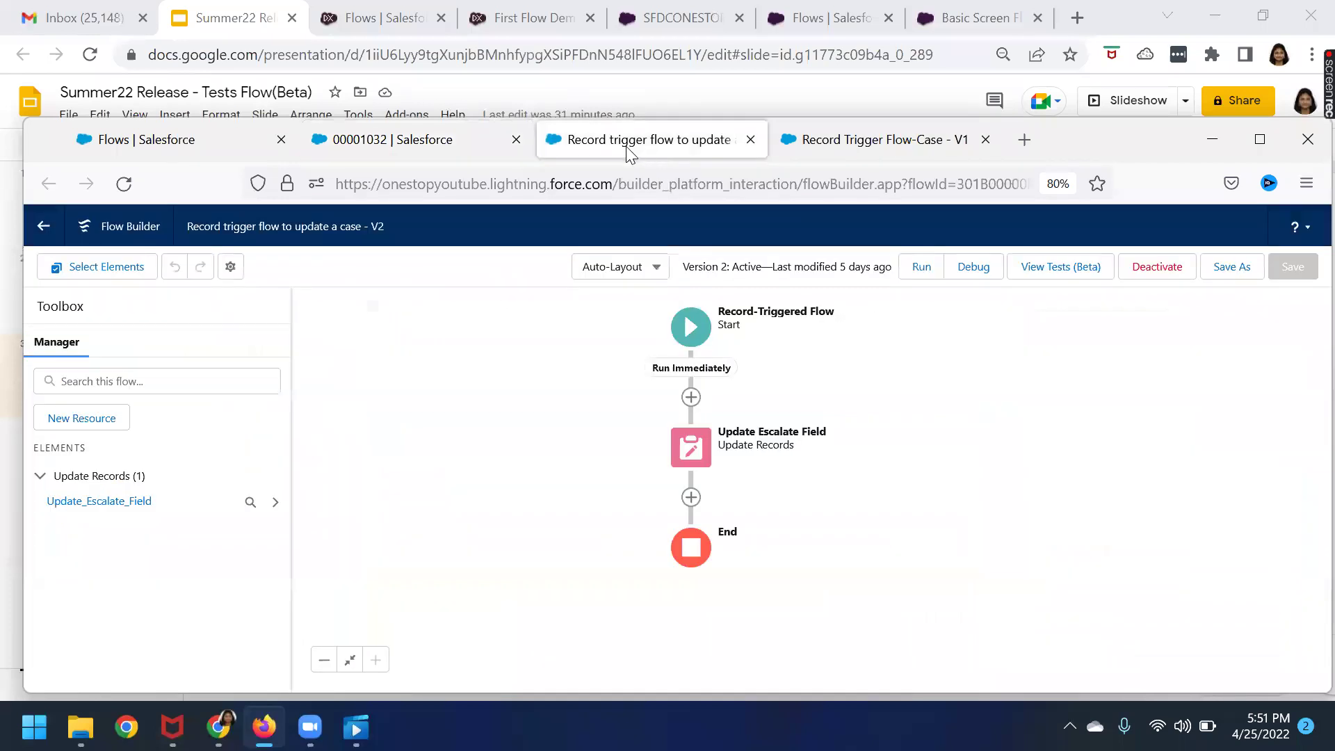